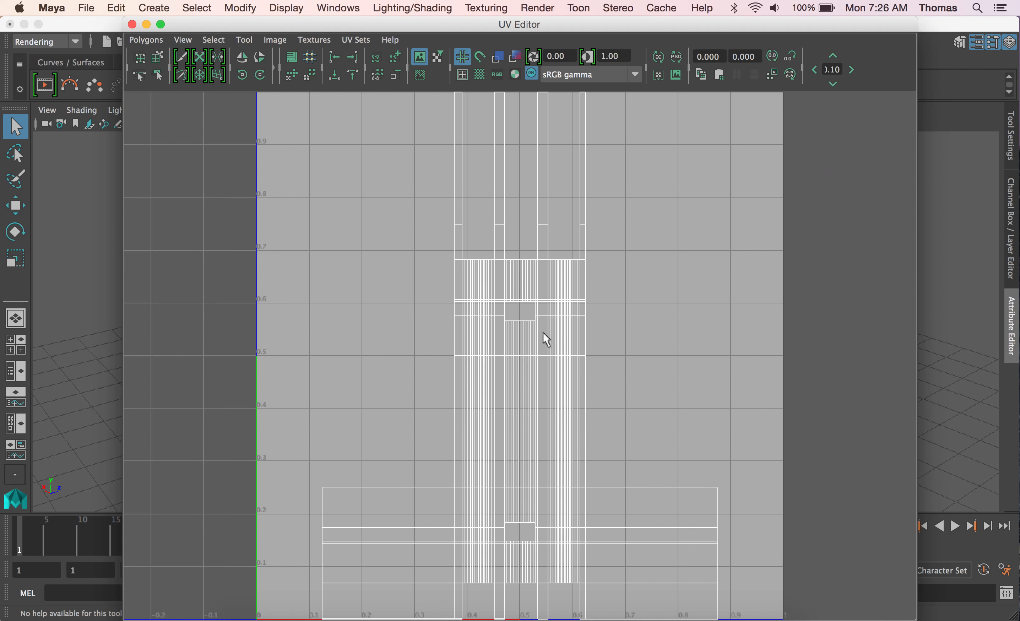
# Step: Inspect the UV layouts of the side wall and the roof piece, and close the UV Editor
pyautogui.moveTo(398, 27); pyautogui.dragTo(651, 54)
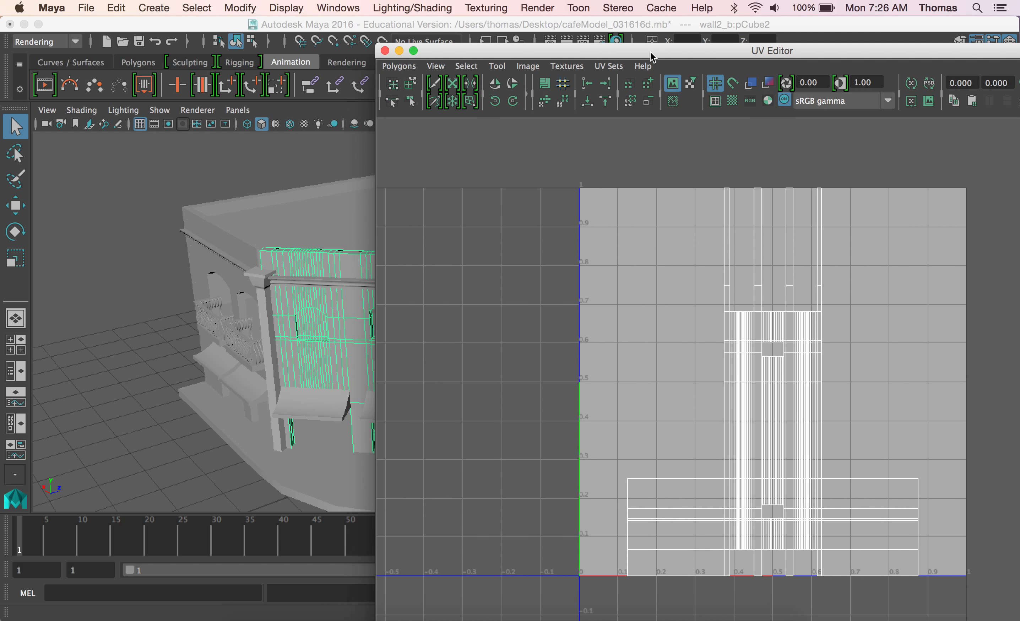
pyautogui.click(231, 243)
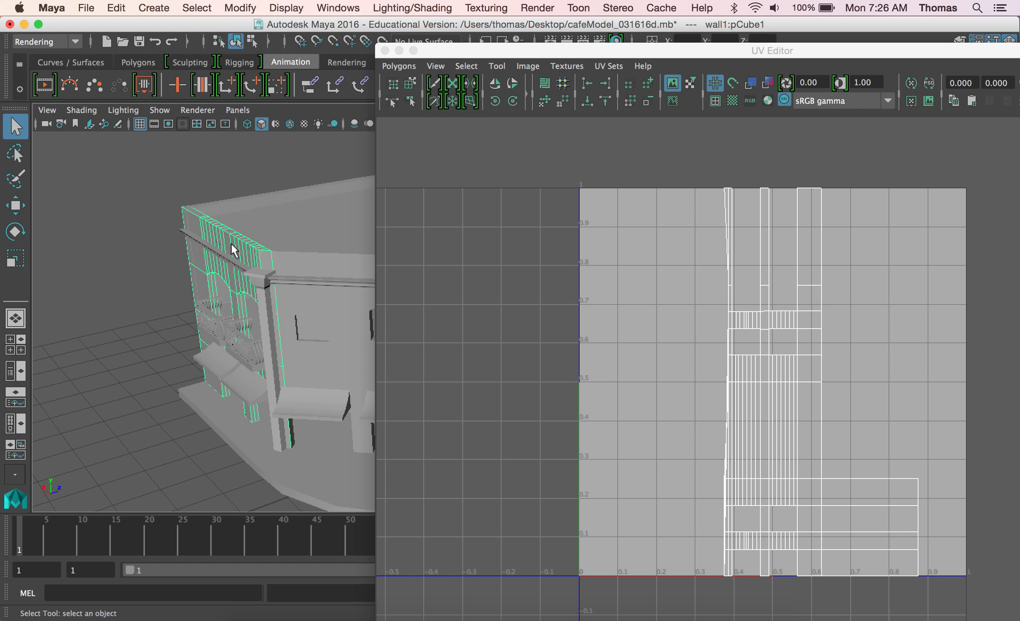
pyautogui.click(277, 220)
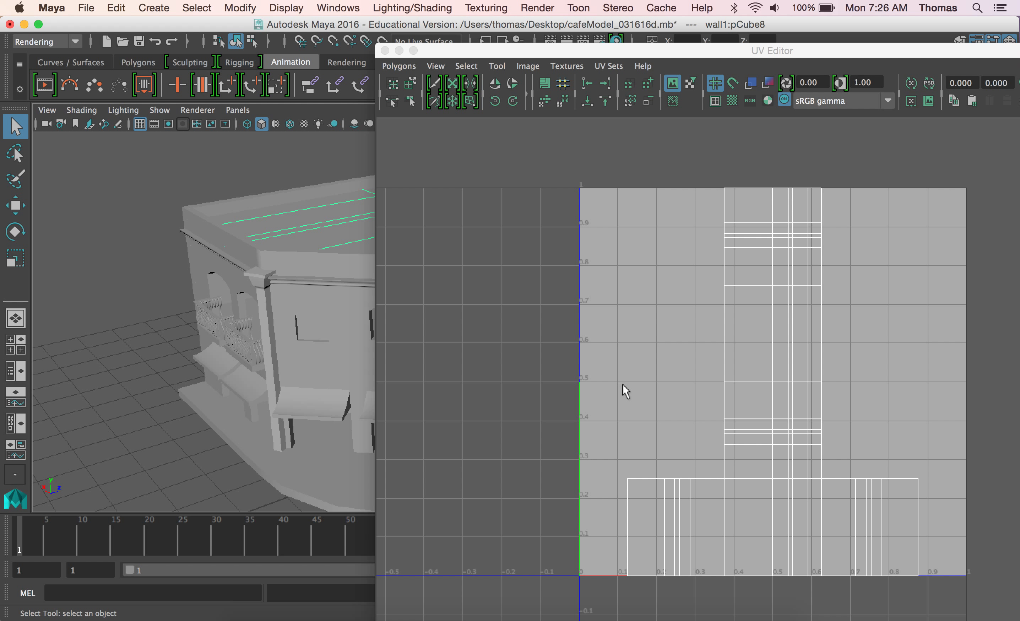
pyautogui.click(515, 55)
pyautogui.moveTo(515, 54); pyautogui.dragTo(727, 90)
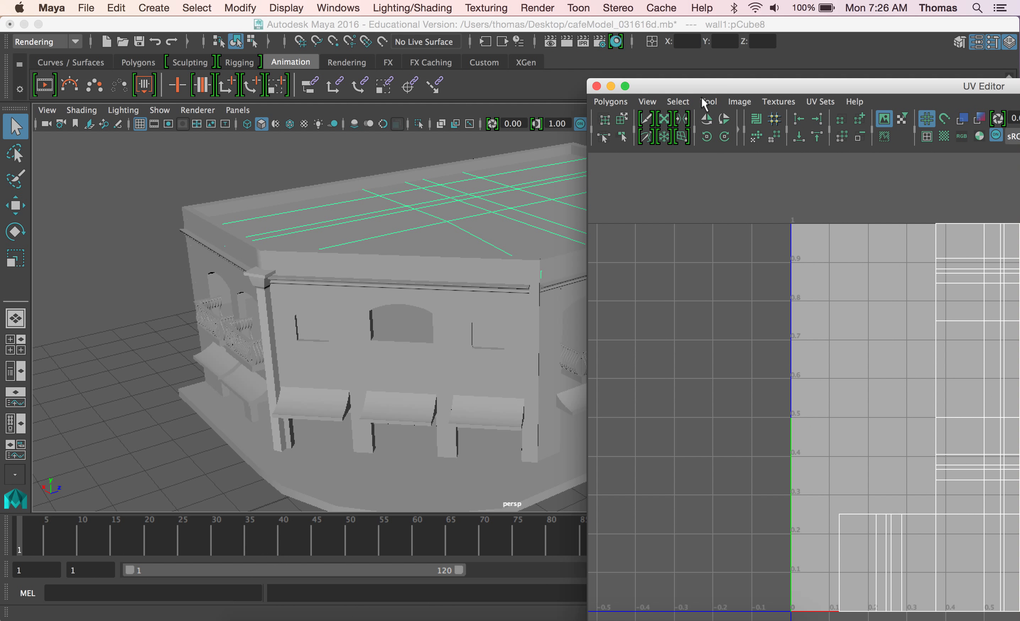
pyautogui.click(597, 87)
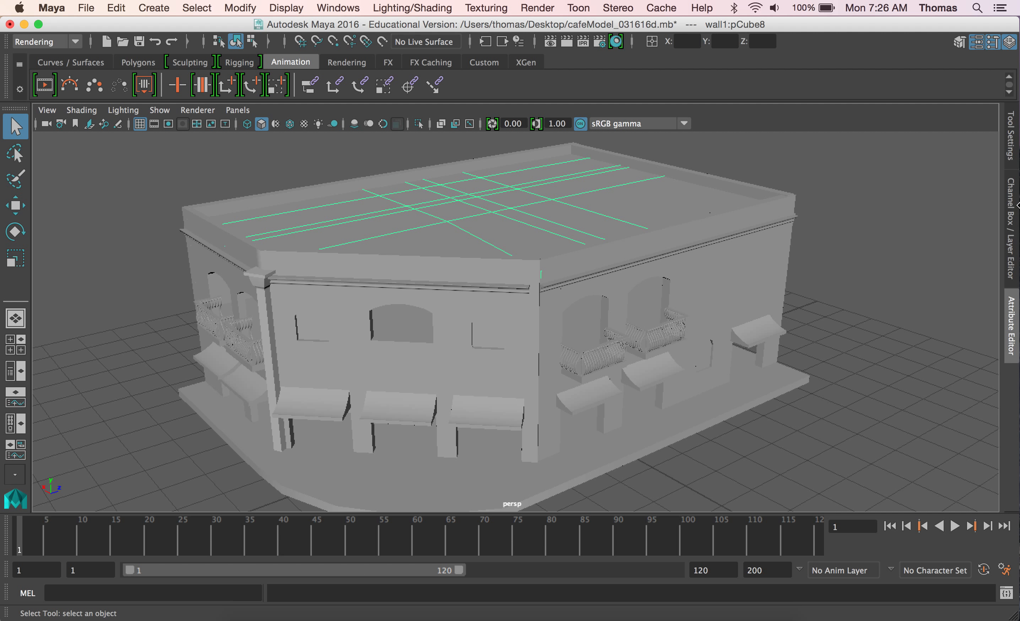
# Step: Rename the awnings' display layer, layer1, to curtain and hide it
pyautogui.click(1011, 245)
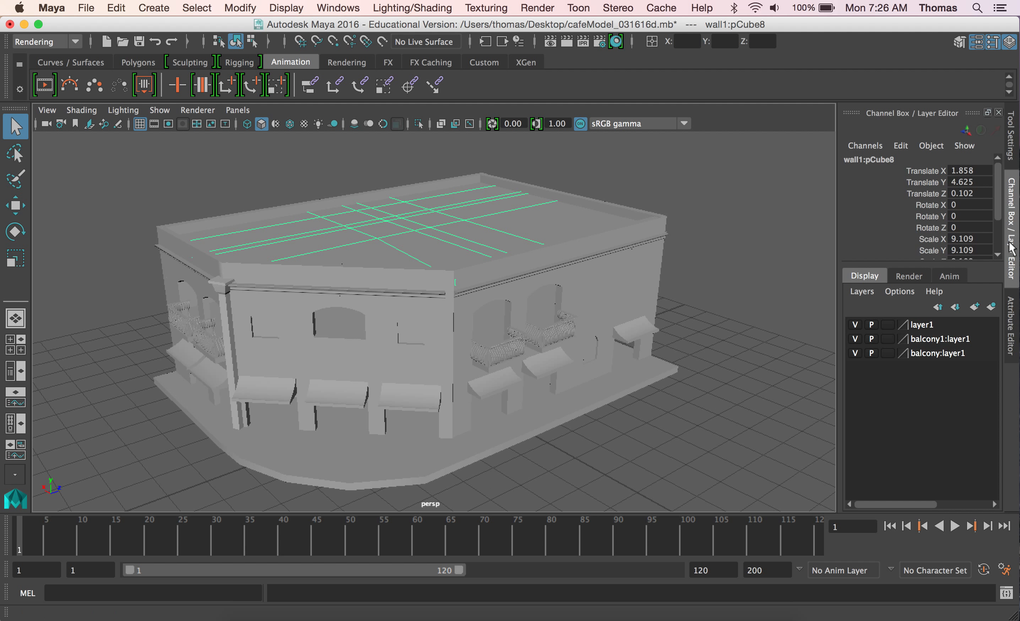
pyautogui.click(855, 325)
pyautogui.click(855, 324)
pyautogui.click(855, 324)
pyautogui.click(855, 324)
pyautogui.doubleClick(921, 324)
pyautogui.doubleClick(509, 244)
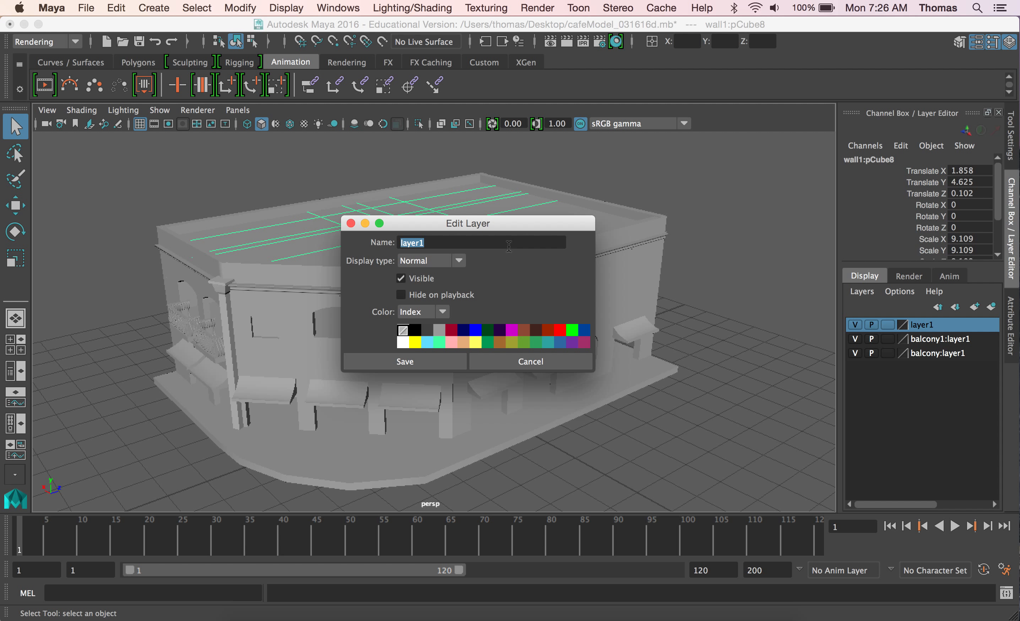
pyautogui.write('curtain')
pyautogui.click(423, 360)
pyautogui.click(855, 325)
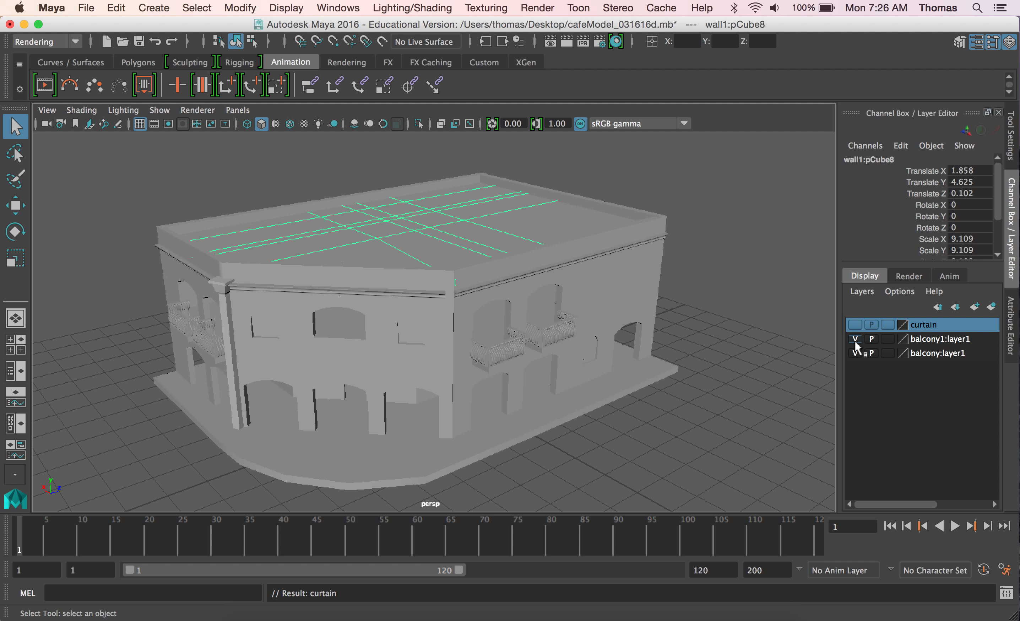
# Step: Delete the display layers balcony1:layer1 and balcony:layer1
pyautogui.click(855, 338)
pyautogui.click(931, 344)
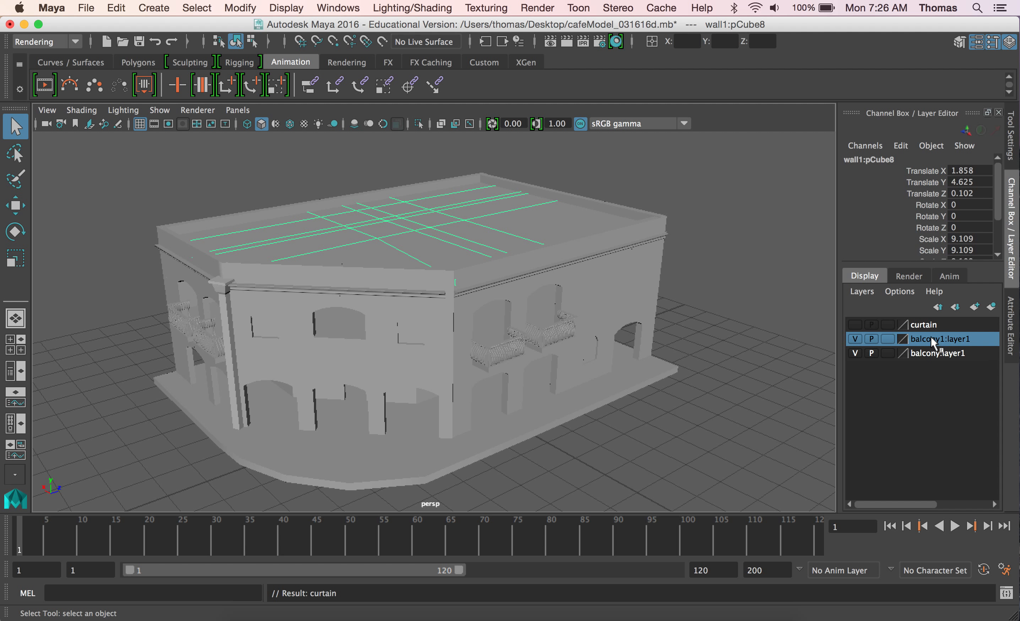
pyautogui.rightClick(930, 336)
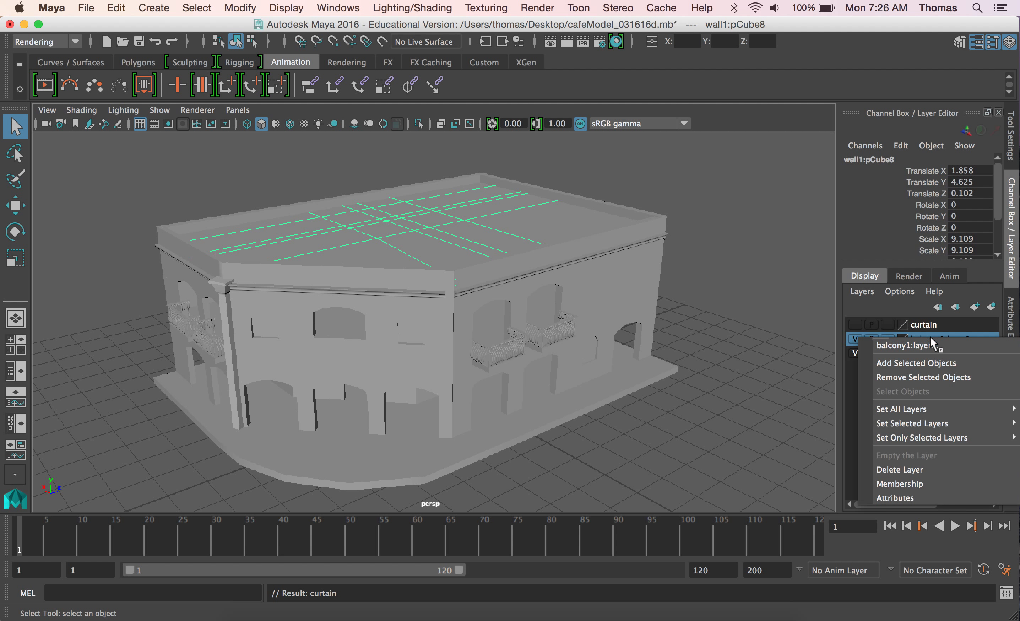
pyautogui.click(926, 472)
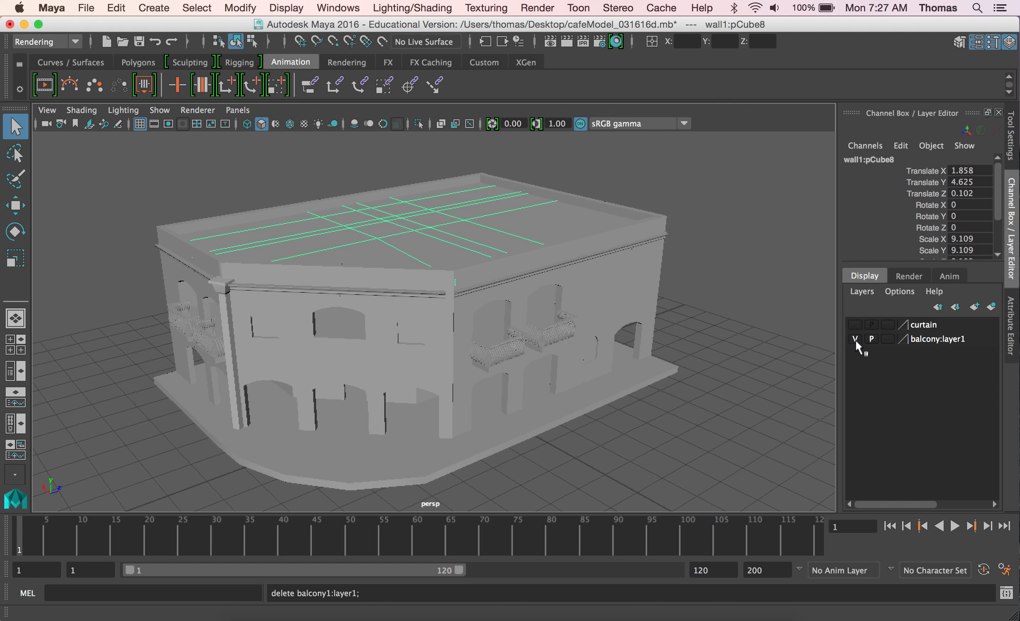
pyautogui.rightClick(924, 339)
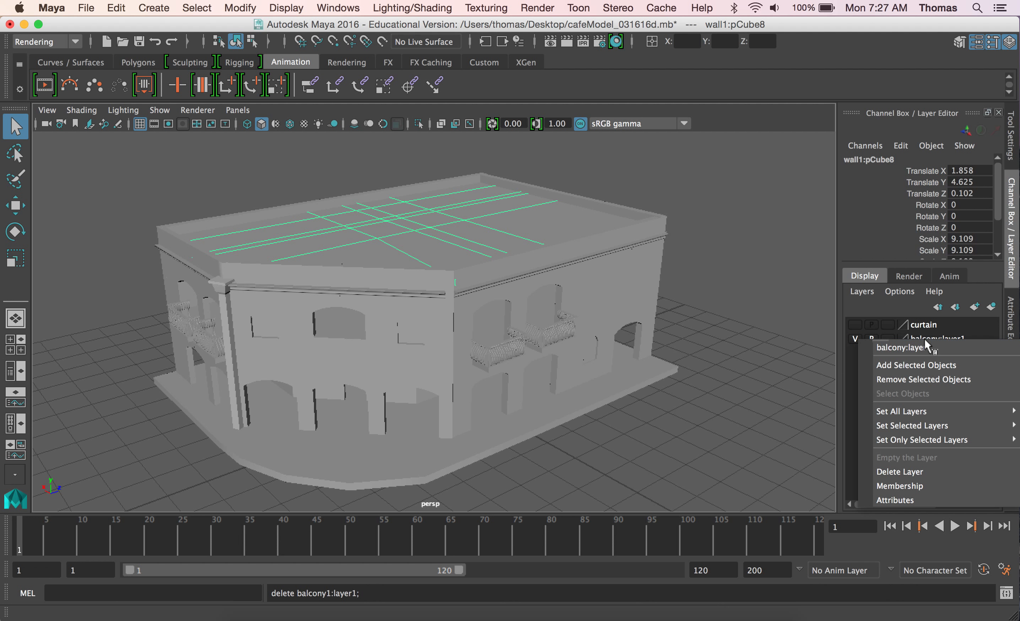
pyautogui.click(914, 473)
# Step: Create an empty display layer and add the roof piece to it, using wireframe display
pyautogui.click(862, 291)
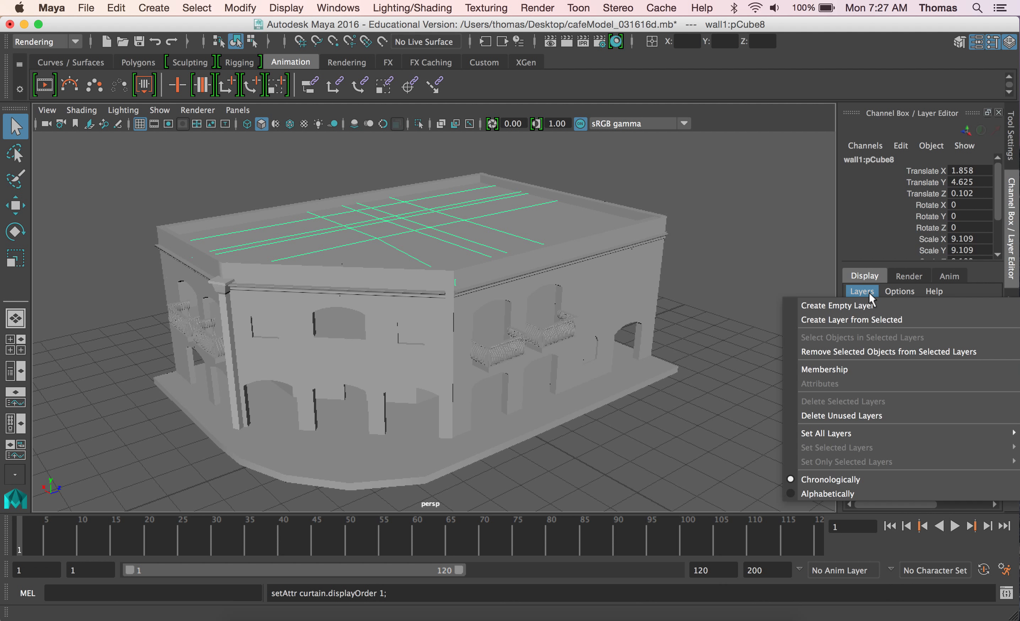
pyautogui.click(873, 310)
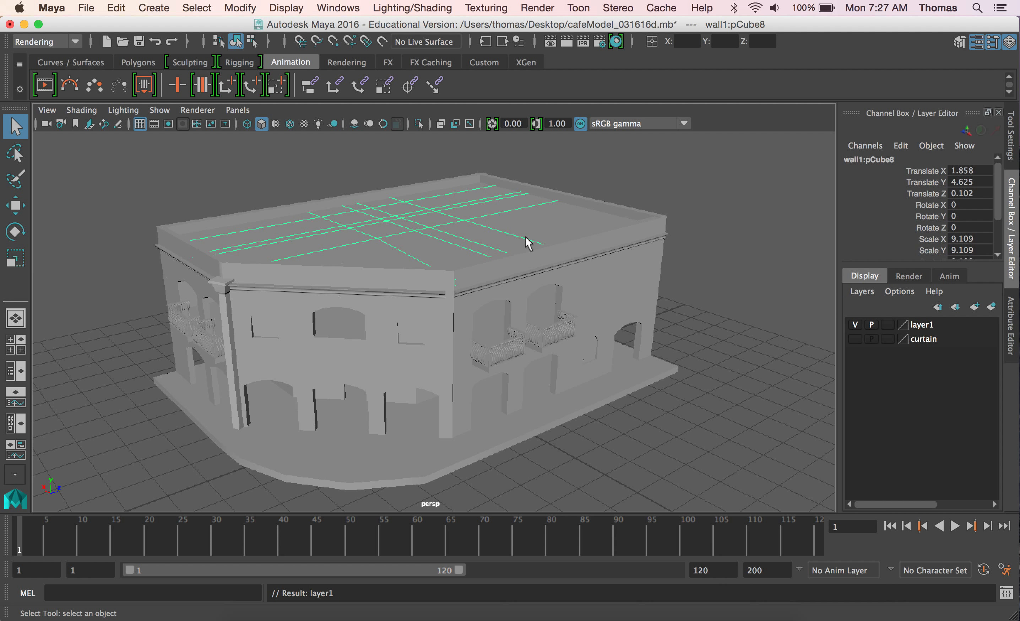
pyautogui.click(646, 178)
pyautogui.click(526, 219)
pyautogui.press('4')
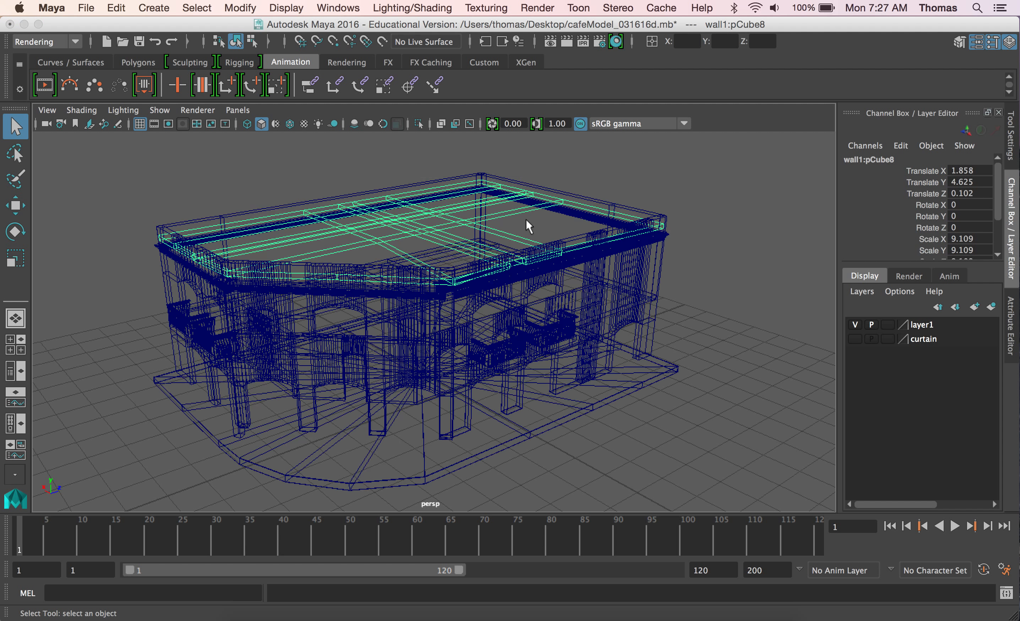
pyautogui.rightClick(918, 323)
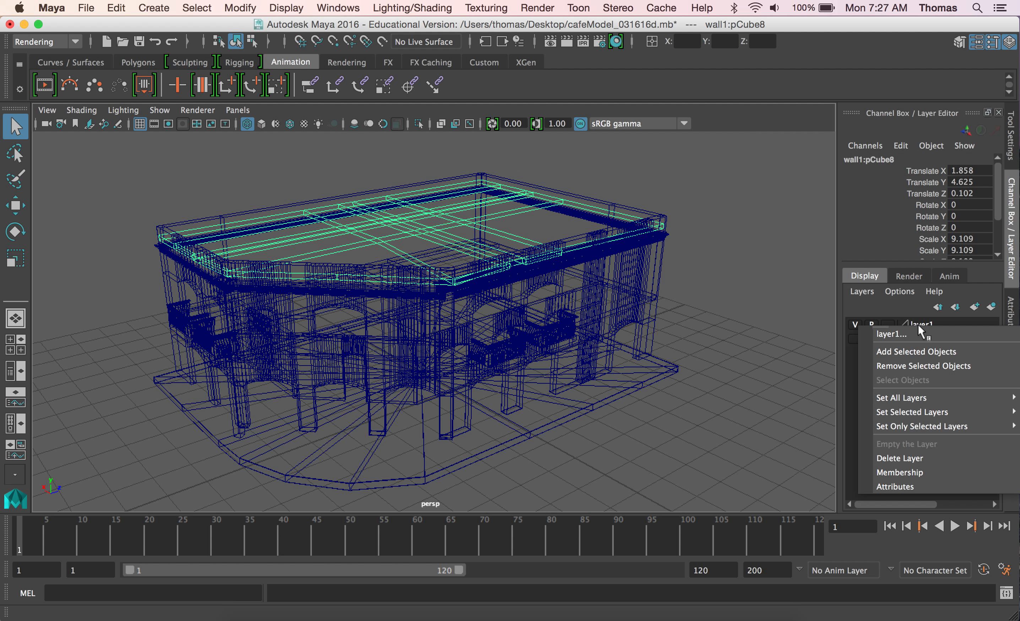
pyautogui.click(917, 352)
# Step: Hide the roof piece's display layer and rename it to roof
pyautogui.click(854, 324)
pyautogui.click(855, 325)
pyautogui.click(856, 324)
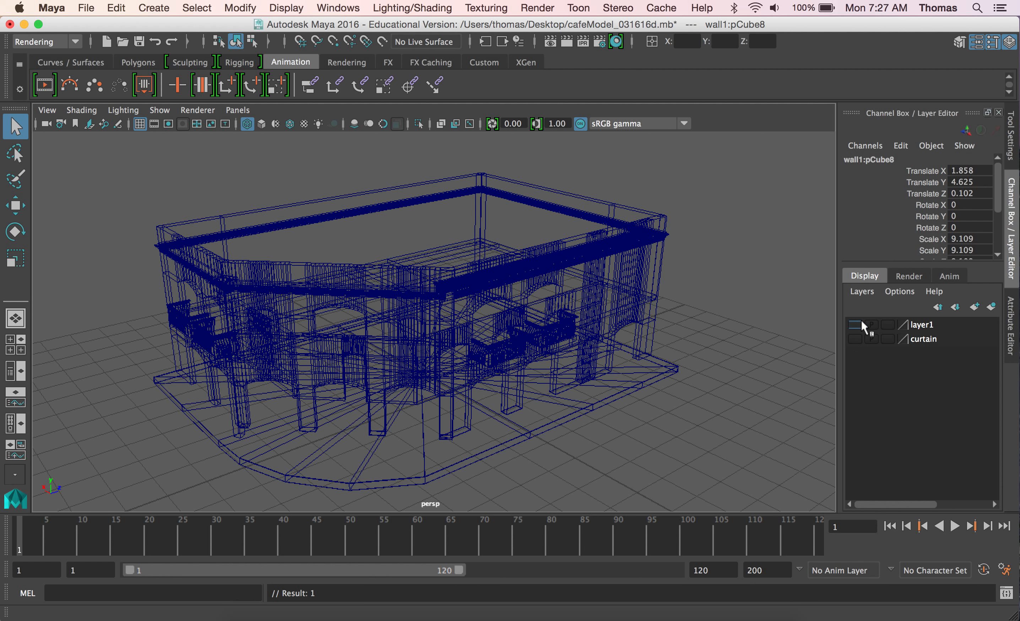
pyautogui.doubleClick(919, 321)
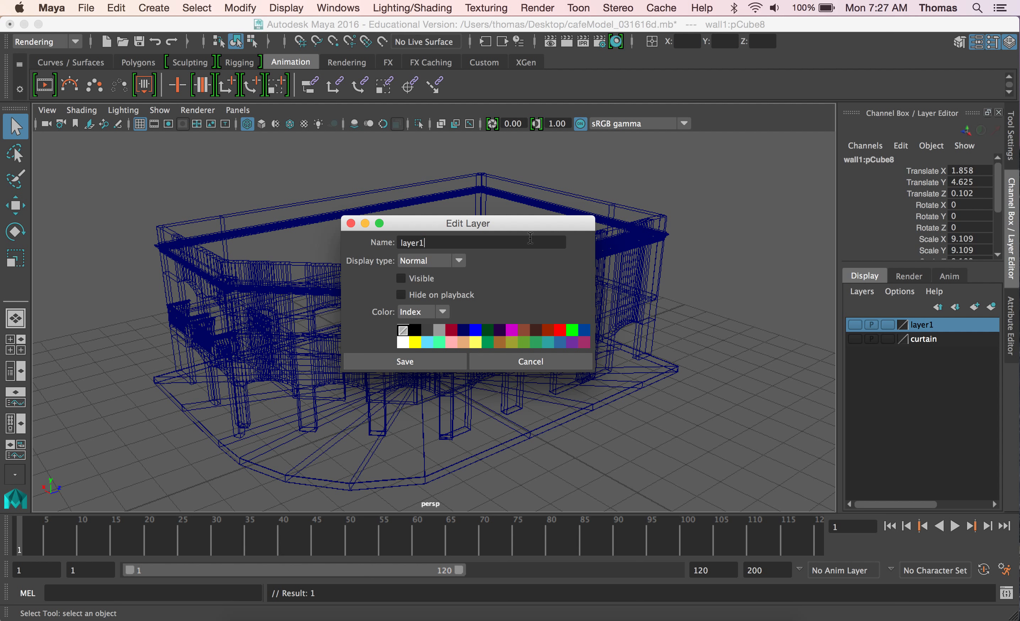
pyautogui.doubleClick(530, 237)
pyautogui.write('roof')
pyautogui.click(436, 358)
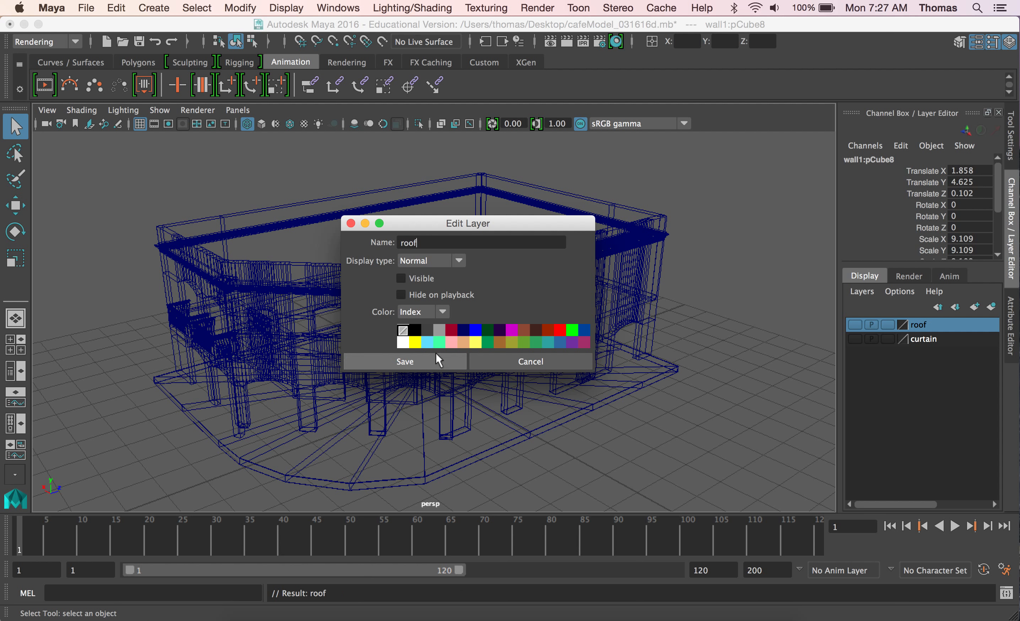
# Step: Create another empty display layer and add the ground floor slab around the building to it
pyautogui.click(864, 292)
pyautogui.click(865, 306)
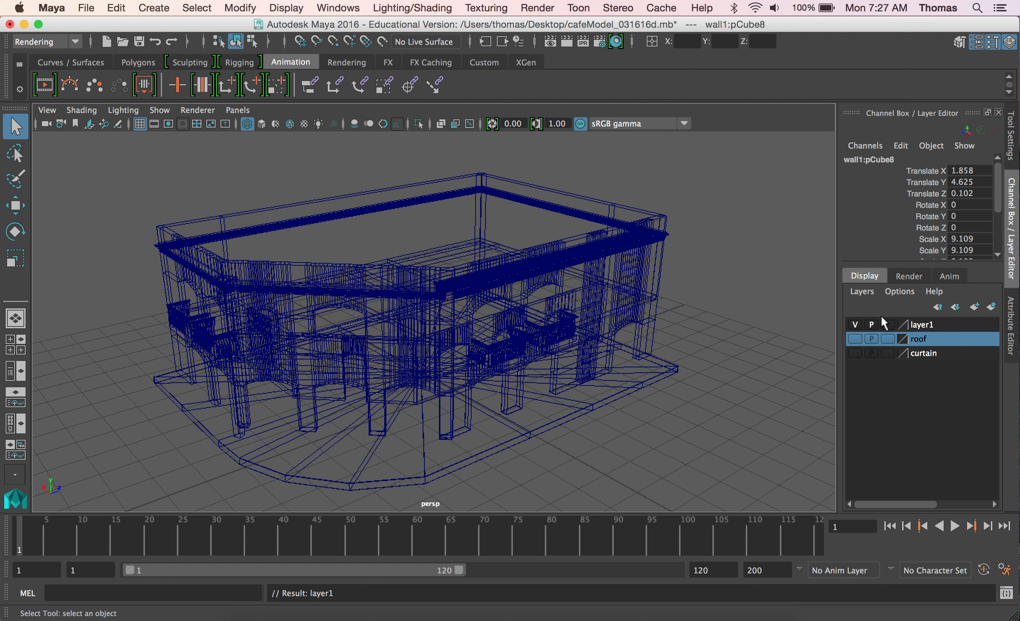
pyautogui.click(922, 326)
pyautogui.click(483, 454)
pyautogui.rightClick(923, 325)
pyautogui.click(942, 345)
# Step: Rename the ground slab's display layer to sidewalk and hide it
pyautogui.doubleClick(923, 325)
pyautogui.write('sidewalk')
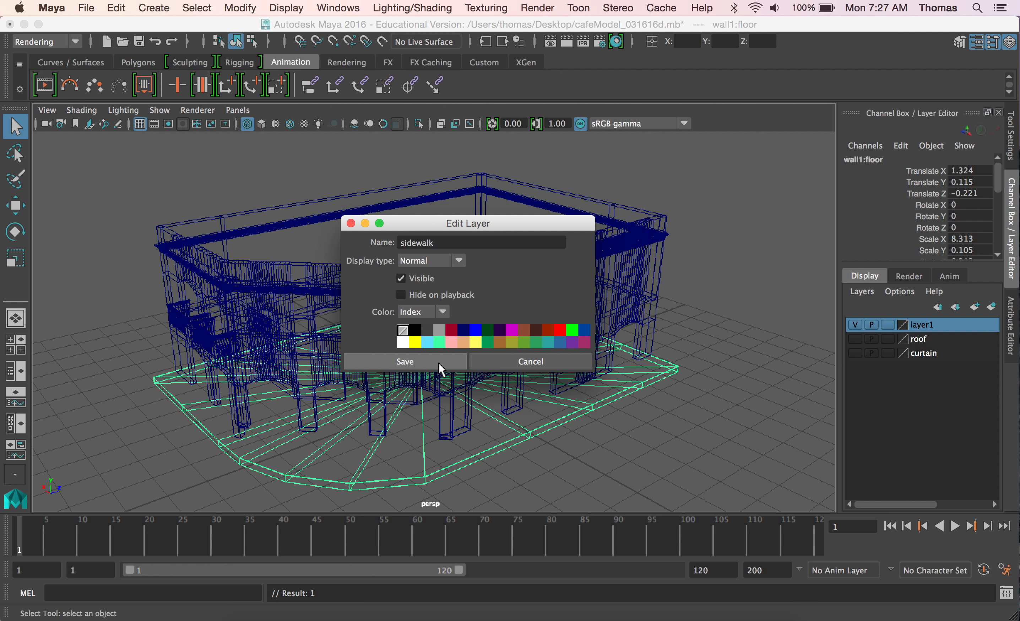
pyautogui.click(439, 363)
pyautogui.click(854, 325)
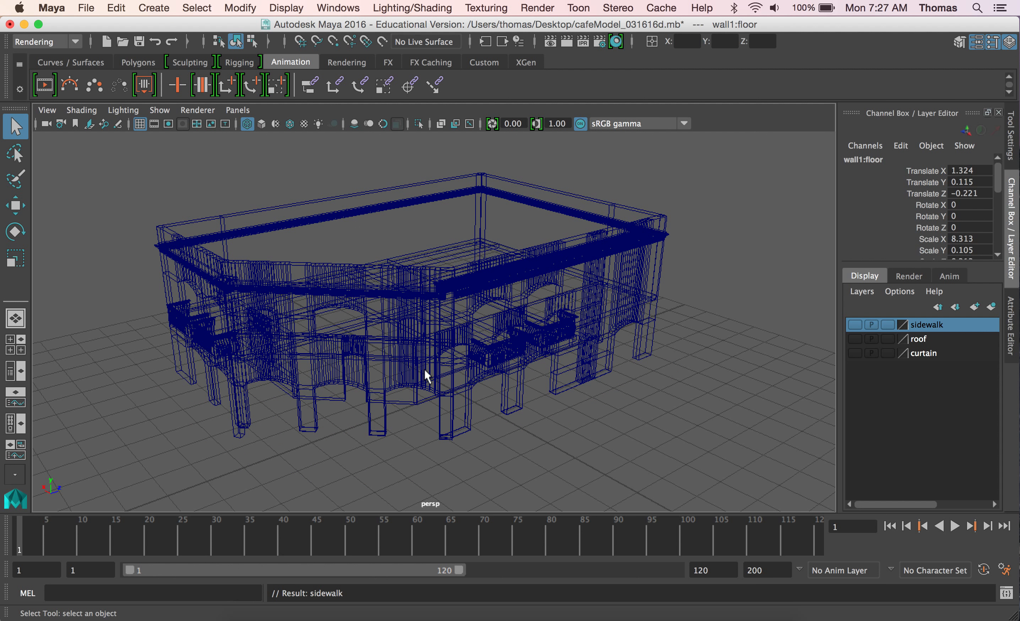
# Step: Switch to shaded display and select the slab under the balconies plus both complete railing groups on the long facade
pyautogui.press('5')
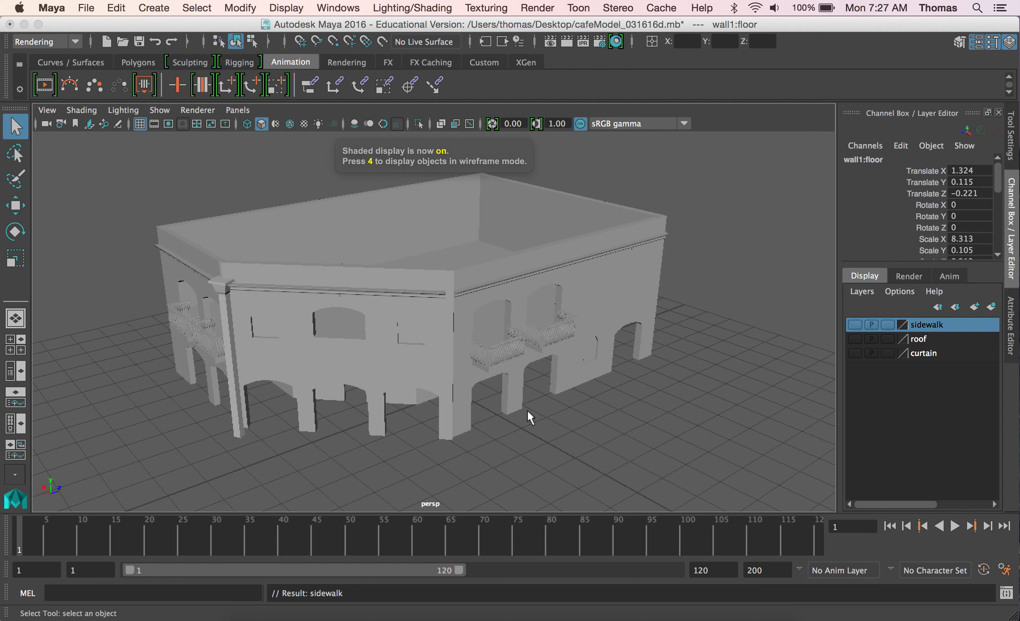
pyautogui.moveTo(501, 409)
pyautogui.keyDown('alt'); pyautogui.mouseDown()
pyautogui.moveTo(461, 376)
pyautogui.moveTo(520, 371)
pyautogui.moveTo(682, 414)
pyautogui.moveTo(616, 381)
pyautogui.moveTo(513, 357)
pyautogui.moveTo(445, 363)
pyautogui.mouseUp(); pyautogui.keyUp('alt')
pyautogui.keyDown('alt'); pyautogui.moveTo(406, 311); pyautogui.dragTo(436, 239, button='right'); pyautogui.keyUp('alt')
pyautogui.click(435, 239)
pyautogui.press('Up')
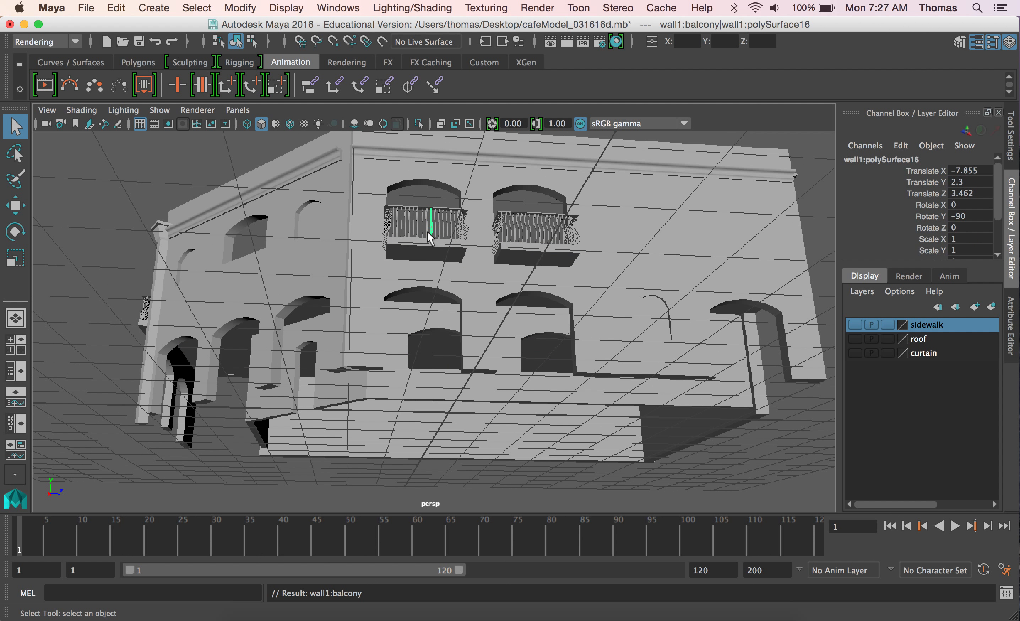
pyautogui.keyDown('shift'); pyautogui.click(427, 245); pyautogui.keyUp('shift')
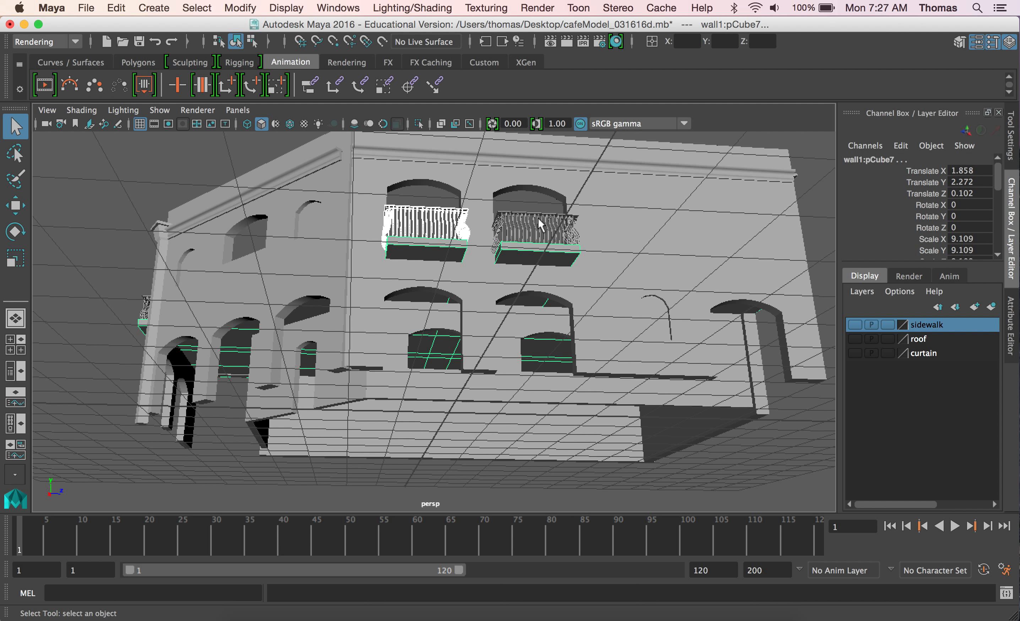
pyautogui.keyDown('shift'); pyautogui.click(539, 218); pyautogui.keyUp('shift')
pyautogui.press('Up')
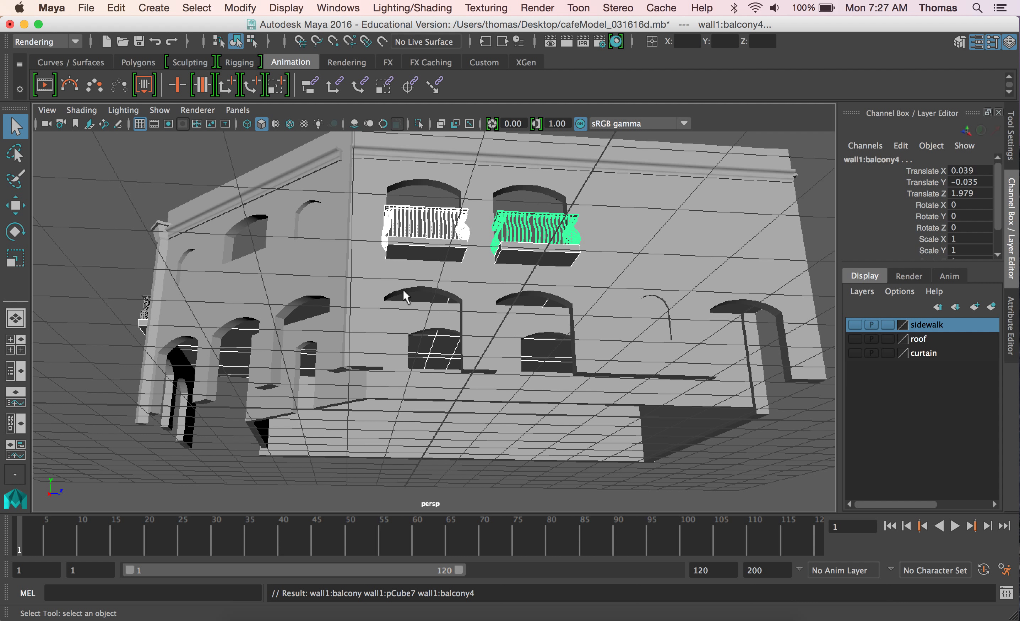
# Step: Add both complete balcony railing groups on the opposite side facade to the selection
pyautogui.keyDown('alt'); pyautogui.moveTo(361, 305); pyautogui.dragTo(515, 325); pyautogui.keyUp('alt')
pyautogui.keyDown('shift'); pyautogui.click(404, 274); pyautogui.keyUp('shift')
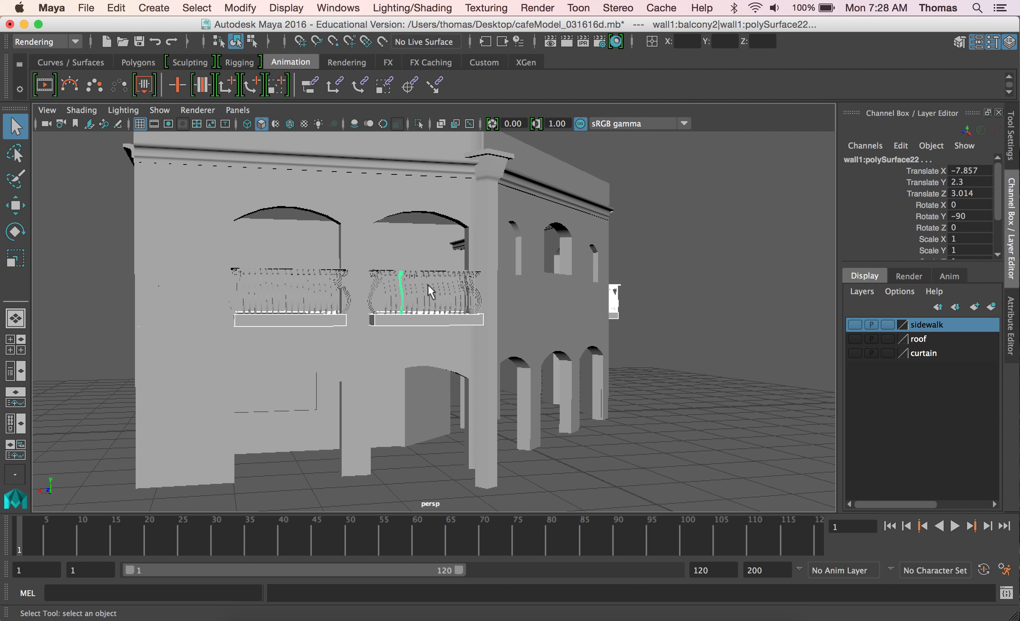
pyautogui.press('Up')
pyautogui.click(309, 298)
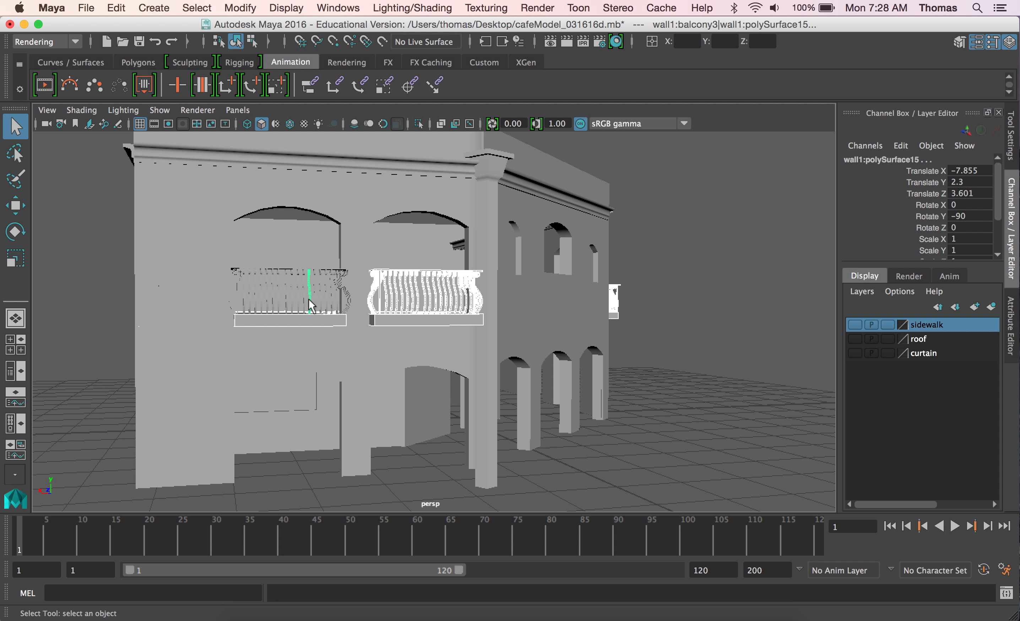
pyautogui.press('Up')
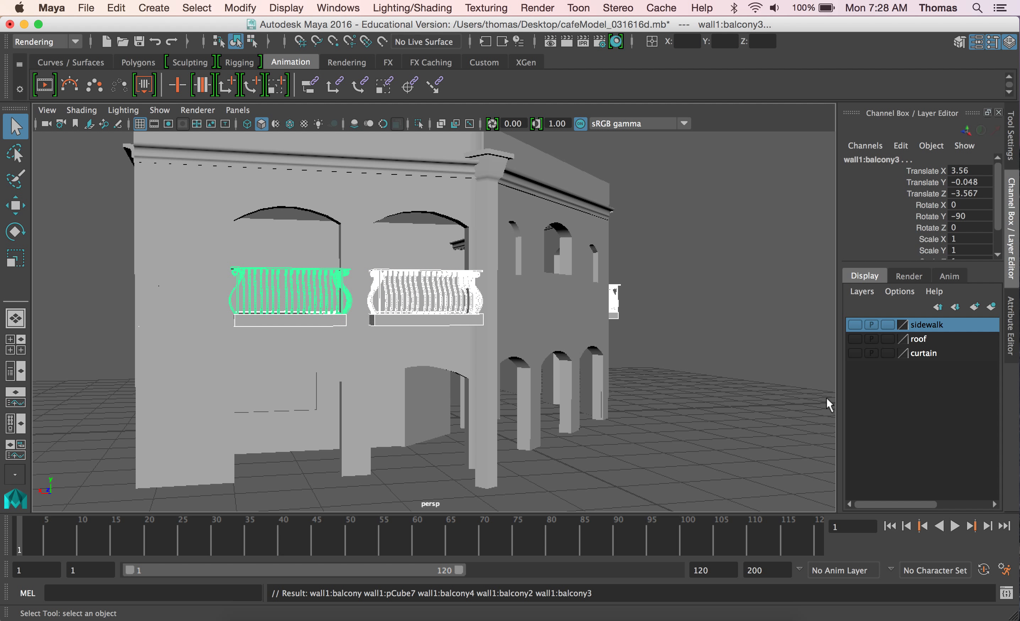
pyautogui.keyDown('alt'); pyautogui.moveTo(586, 362); pyautogui.dragTo(190, 335); pyautogui.keyUp('alt')
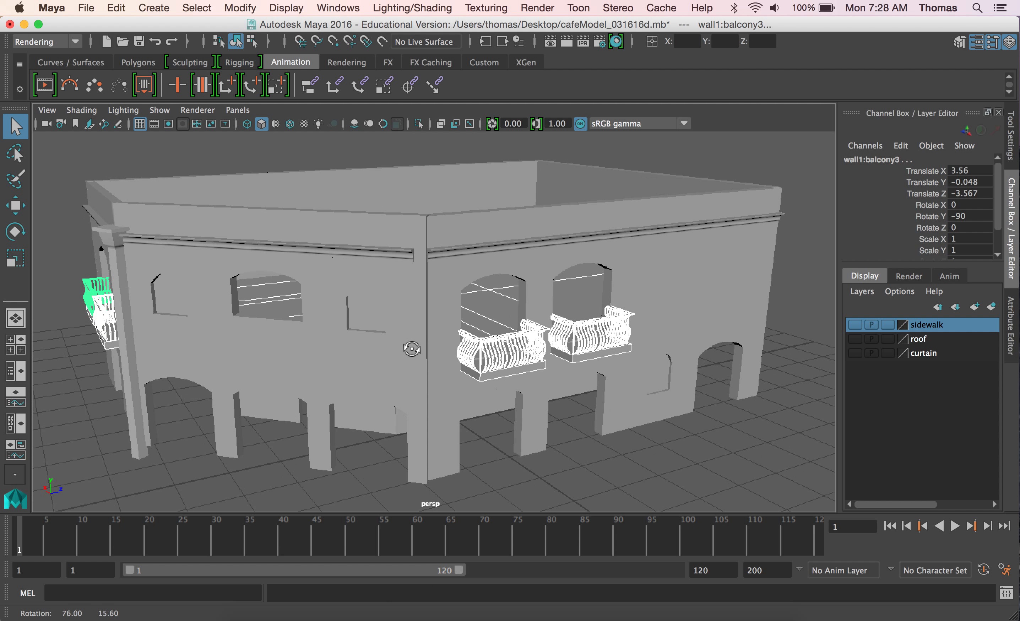
# Step: Create an empty display layer and add the selected balcony railings and slab to it
pyautogui.click(862, 292)
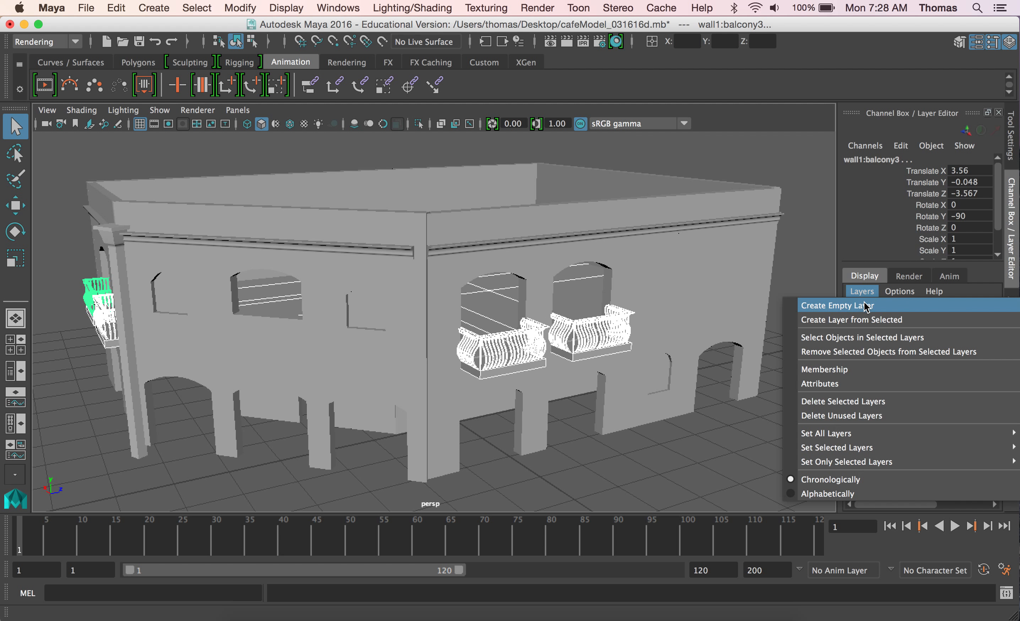
pyautogui.click(859, 366)
pyautogui.rightClick(935, 327)
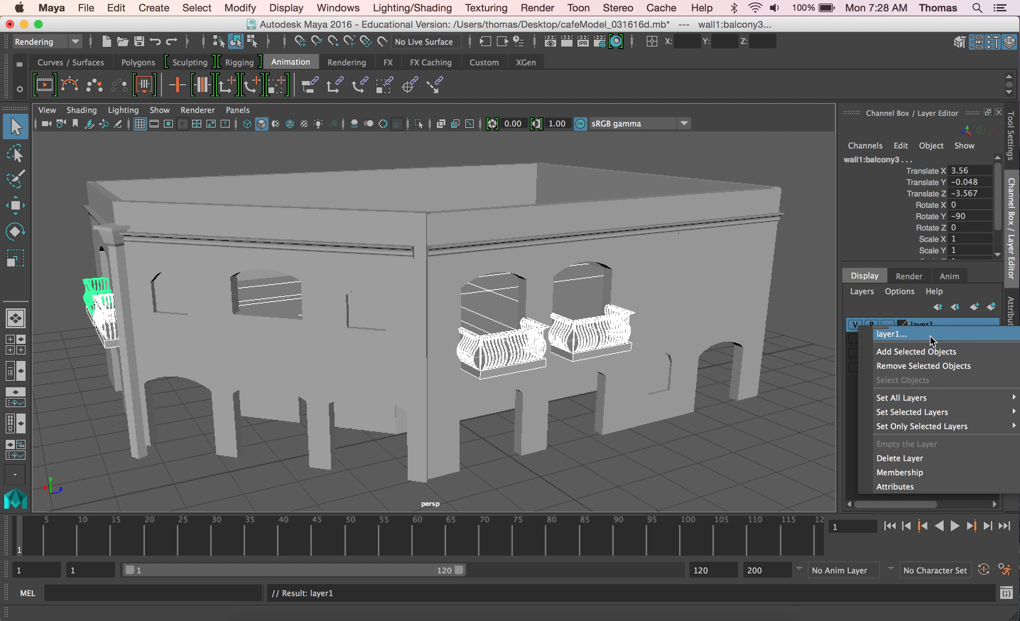
pyautogui.click(931, 353)
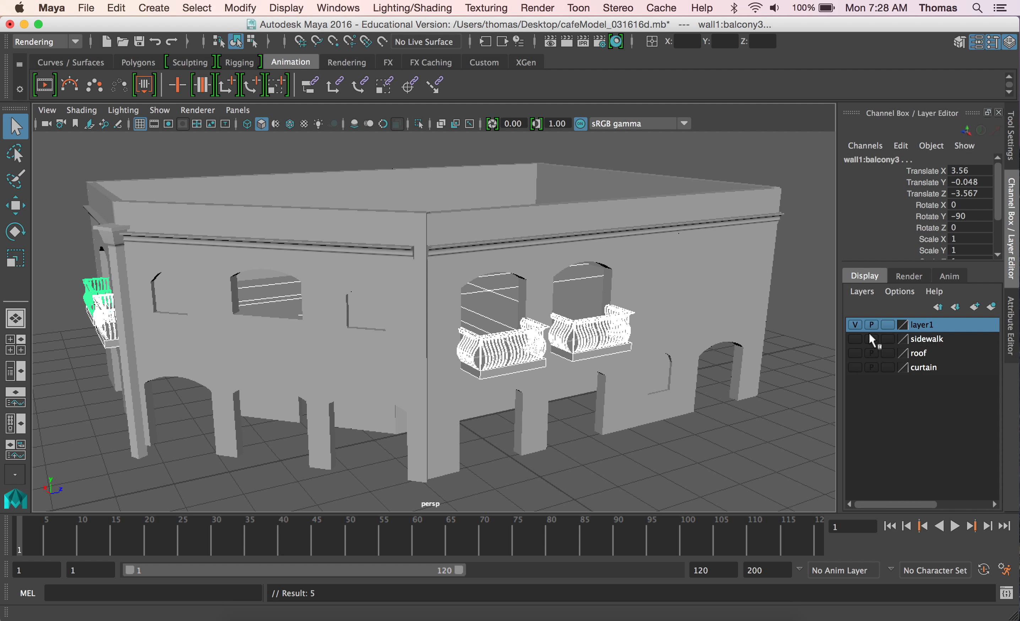
# Step: Rename the new balcony railing layer to second_floor_railing and hide it
pyautogui.doubleClick(930, 328)
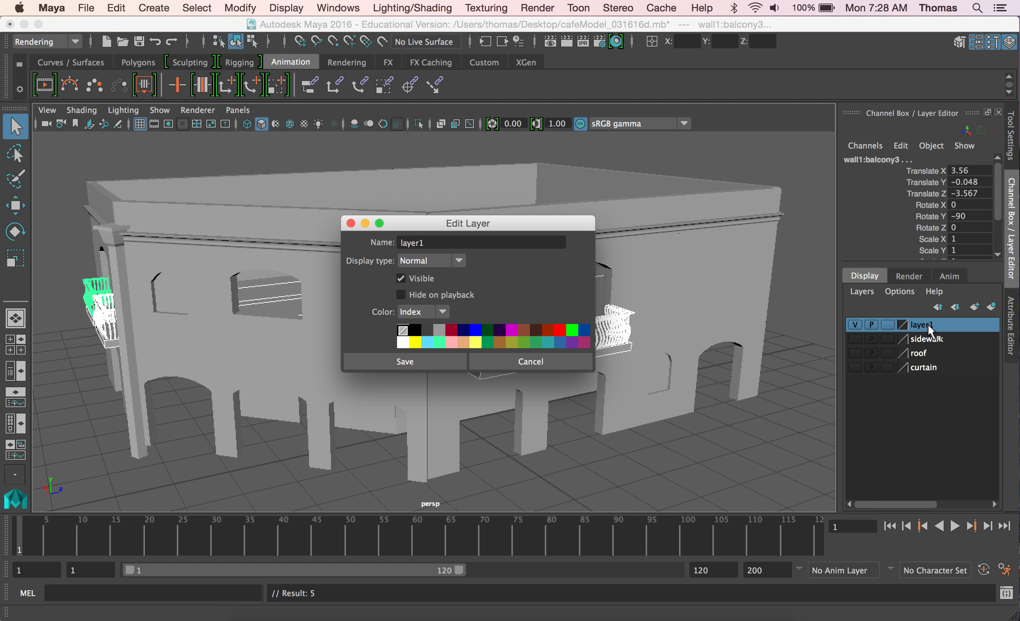
pyautogui.doubleClick(527, 238)
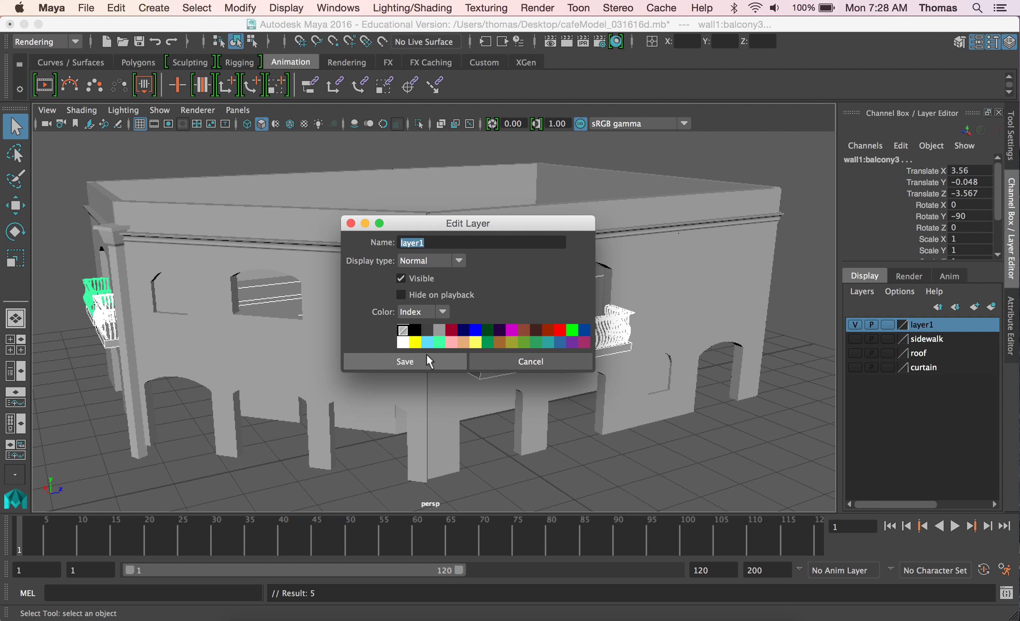
pyautogui.write('second_floor_railing')
pyautogui.click(437, 365)
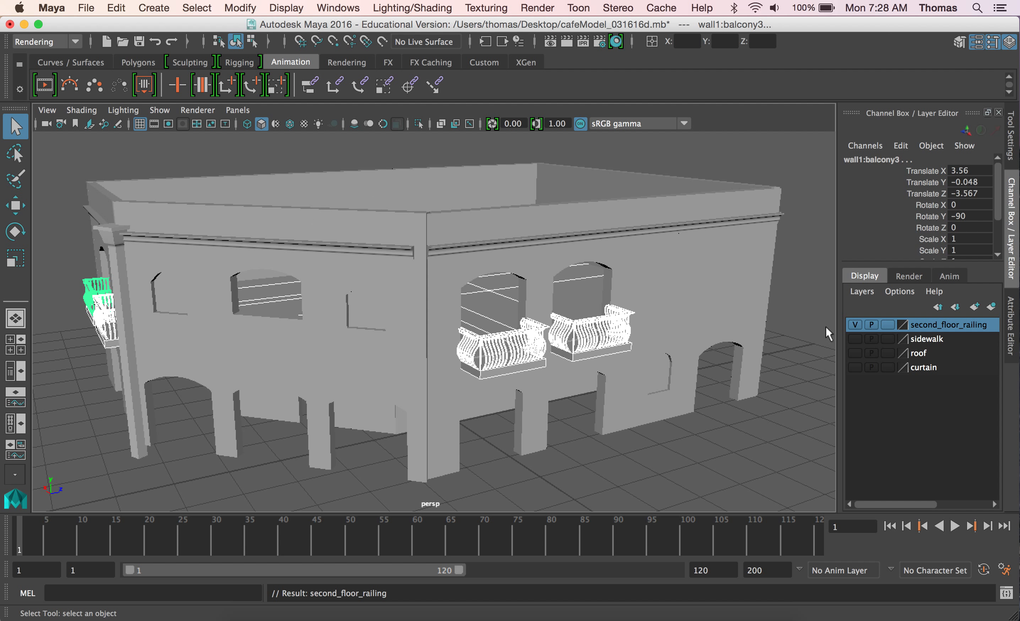
pyautogui.click(855, 324)
# Step: Create another empty display layer and select the three connected inner ground-floor wall pieces behind the arches
pyautogui.scroll(-3, 384, 337)
pyautogui.keyDown('alt'); pyautogui.moveTo(352, 431); pyautogui.dragTo(438, 305); pyautogui.keyUp('alt')
pyautogui.click(399, 349)
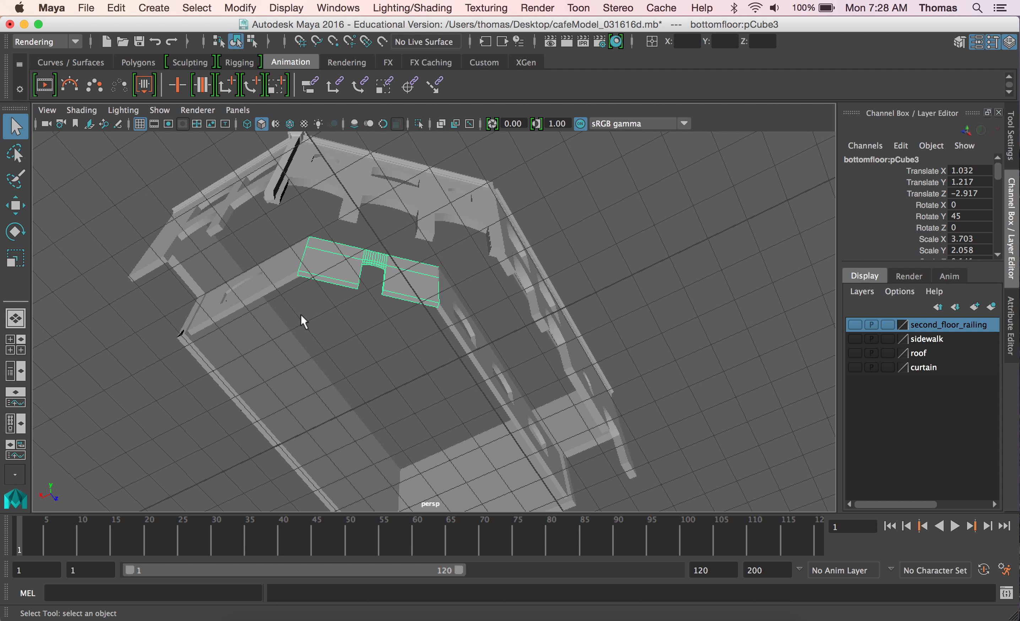
pyautogui.click(260, 289)
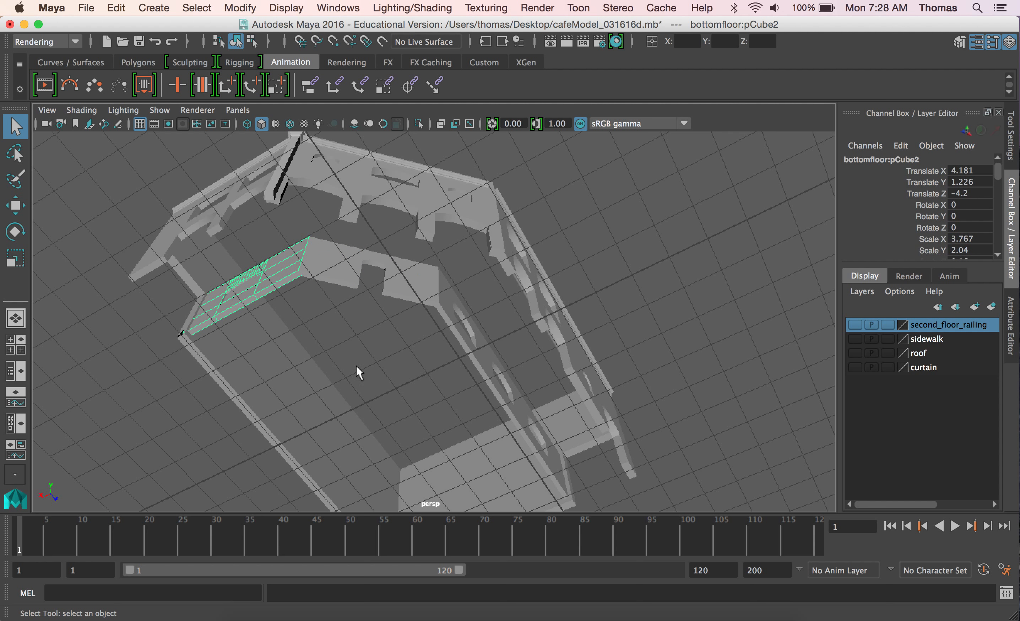
pyautogui.click(502, 377)
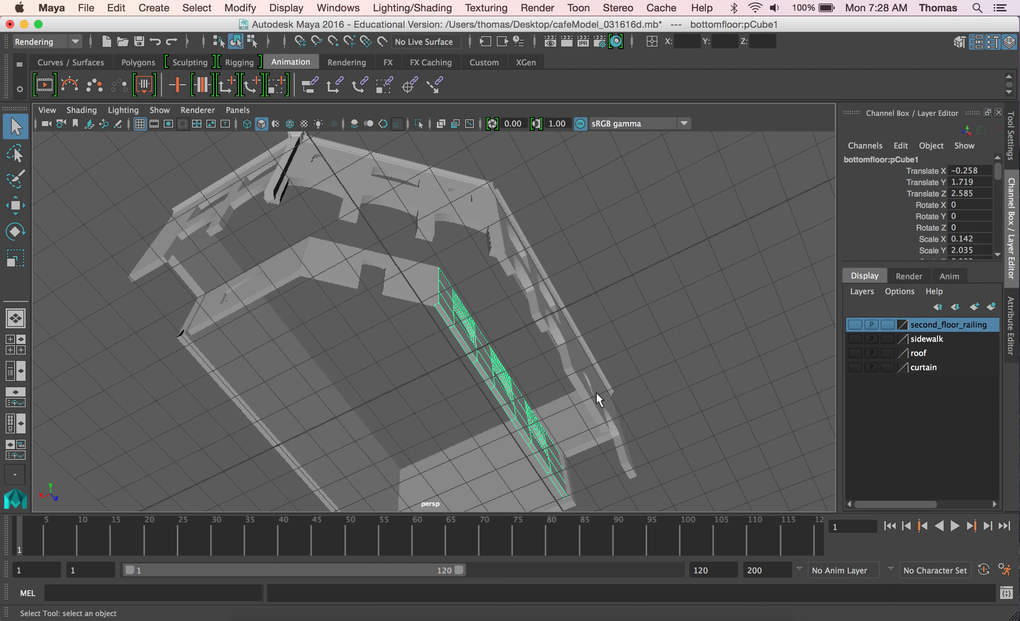
pyautogui.click(860, 291)
pyautogui.click(867, 302)
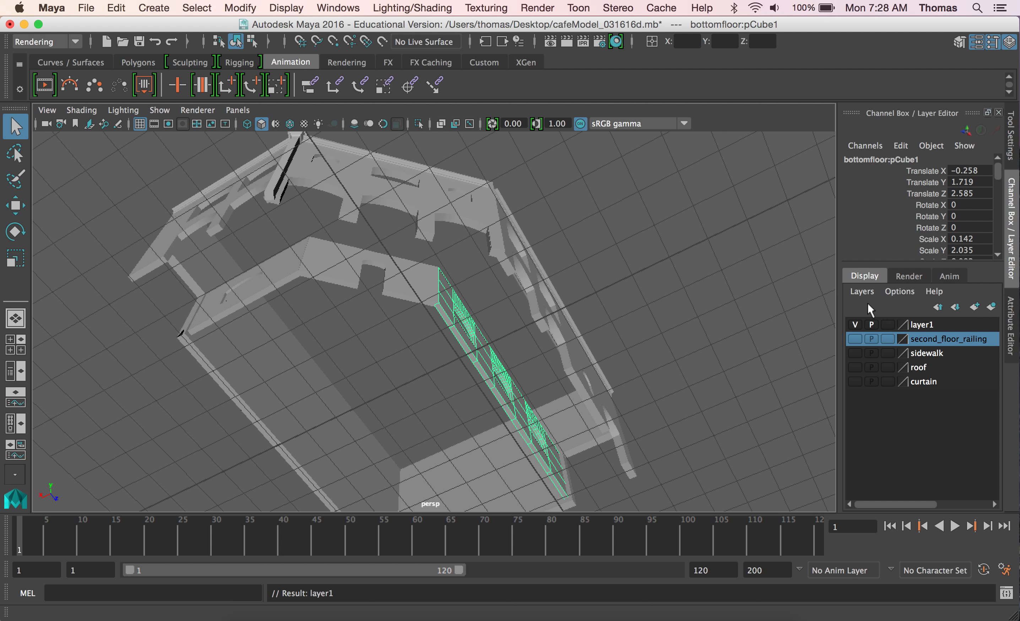
pyautogui.click(938, 325)
pyautogui.keyDown('shift'); pyautogui.click(405, 291); pyautogui.keyUp('shift')
pyautogui.keyDown('shift'); pyautogui.click(290, 270); pyautogui.keyUp('shift')
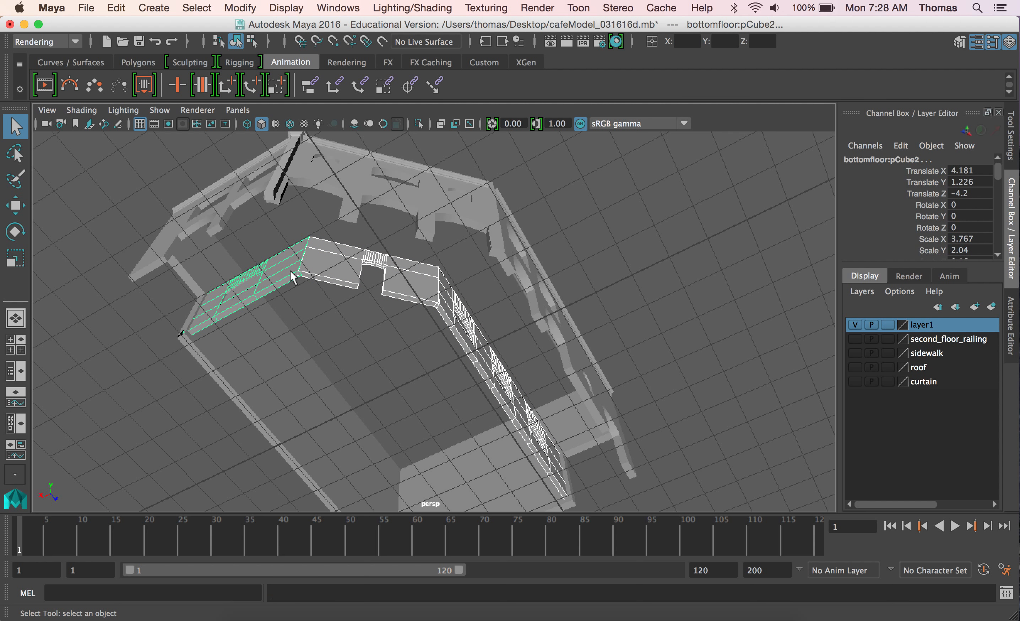
# Step: Add the selected inner ground-floor walls to the empty layer1 and hide that layer
pyautogui.rightClick(954, 324)
pyautogui.click(891, 350)
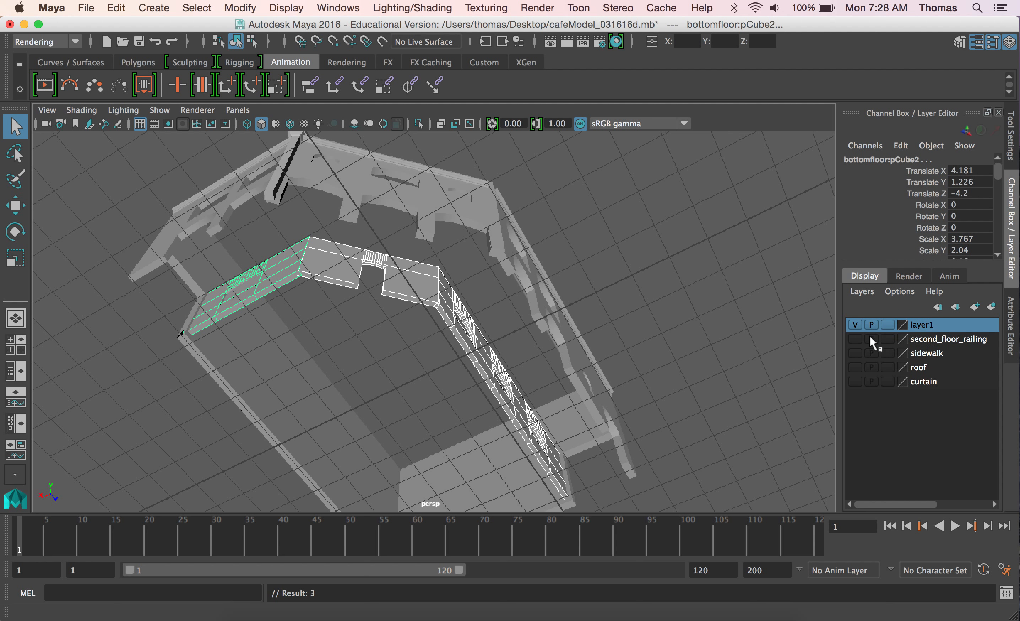
pyautogui.click(852, 324)
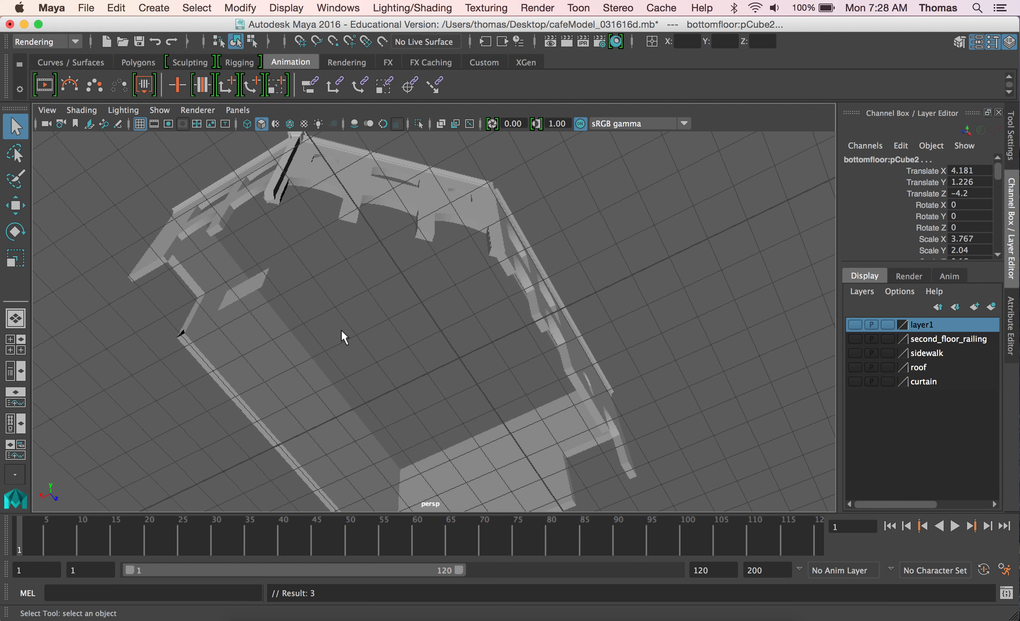
# Step: Add the leftover small rectangular panel of the inner ground-floor wall to layer1 as well
pyautogui.keyDown('alt'); pyautogui.moveTo(316, 317); pyautogui.dragTo(353, 335); pyautogui.keyUp('alt')
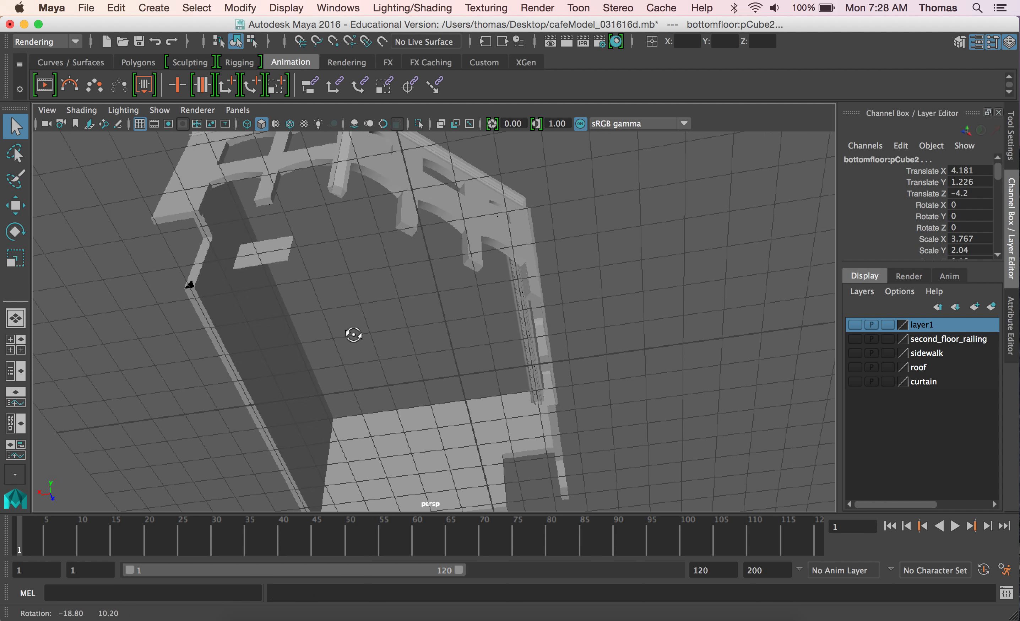
pyautogui.click(278, 250)
pyautogui.keyDown('alt'); pyautogui.moveTo(278, 249); pyautogui.dragTo(365, 313); pyautogui.keyUp('alt')
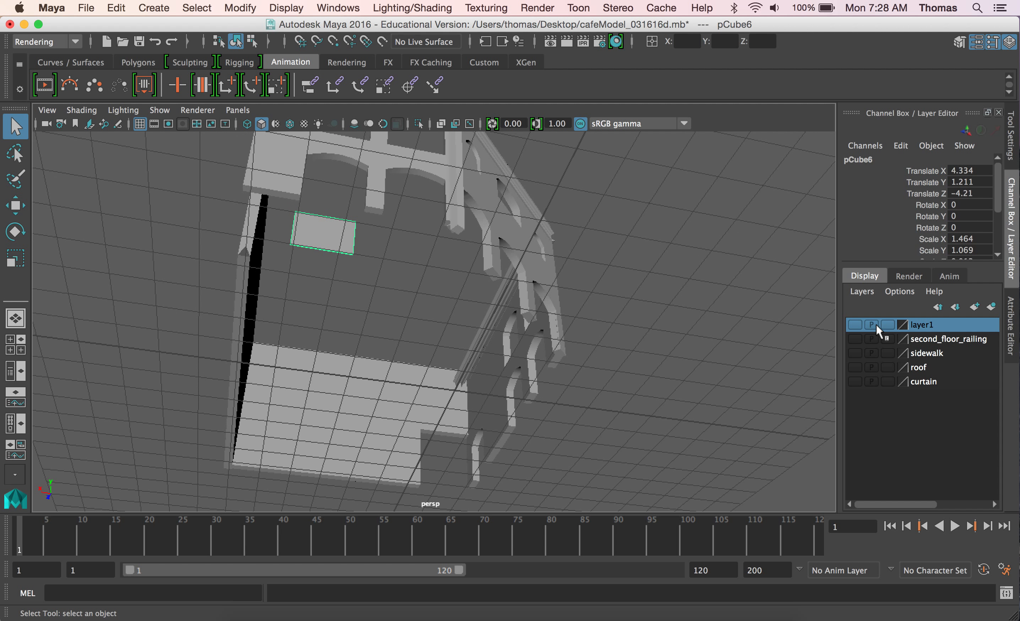
pyautogui.rightClick(924, 330)
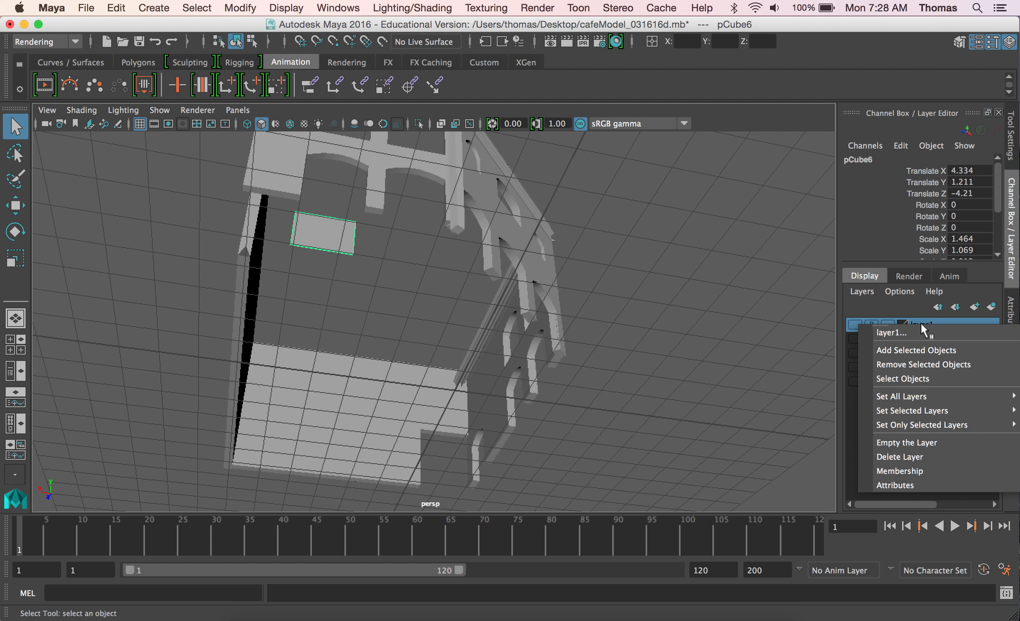
pyautogui.click(923, 351)
# Step: Select the corner column together with the two upper wall mouldings that meet it
pyautogui.keyDown('alt'); pyautogui.moveTo(481, 308); pyautogui.dragTo(250, 338); pyautogui.keyUp('alt')
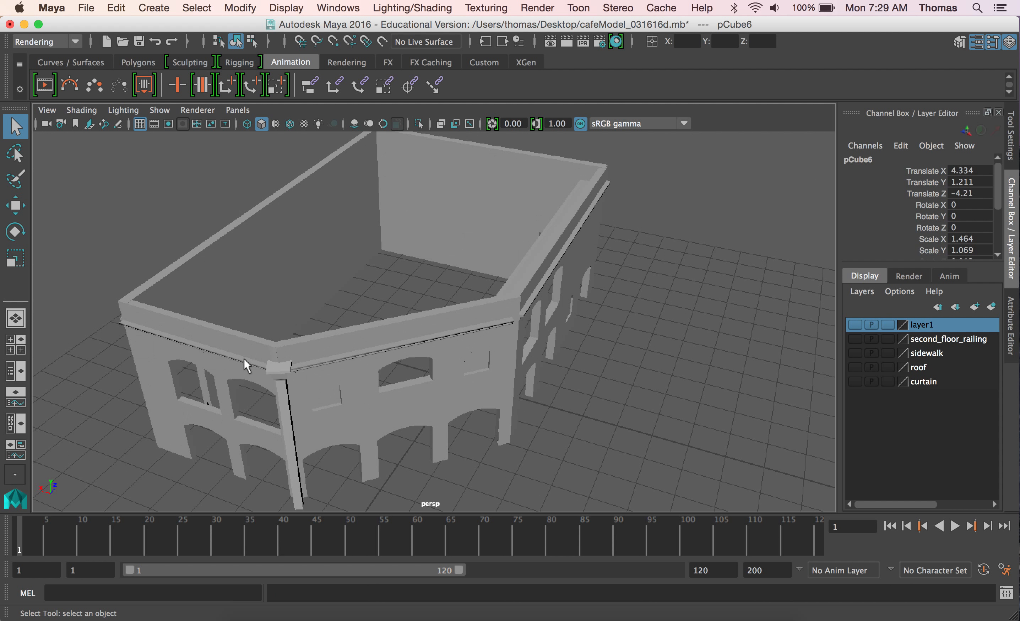
pyautogui.click(281, 363)
pyautogui.keyDown('alt'); pyautogui.moveTo(354, 376); pyautogui.dragTo(364, 362); pyautogui.keyUp('alt')
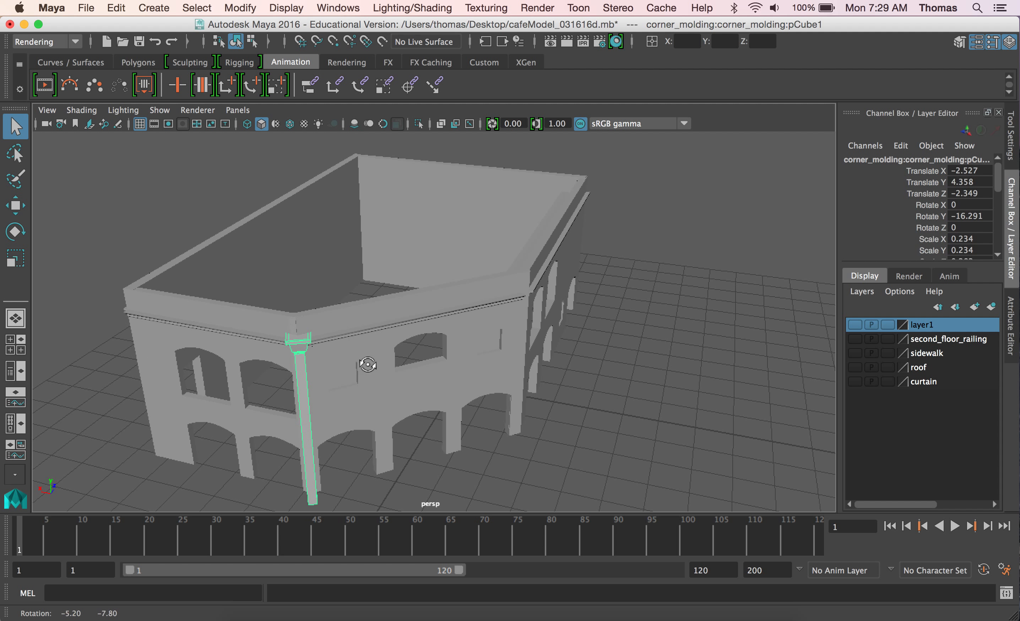
pyautogui.keyDown('shift'); pyautogui.click(276, 341); pyautogui.keyUp('shift')
pyautogui.keyDown('shift'); pyautogui.click(354, 334); pyautogui.keyUp('shift')
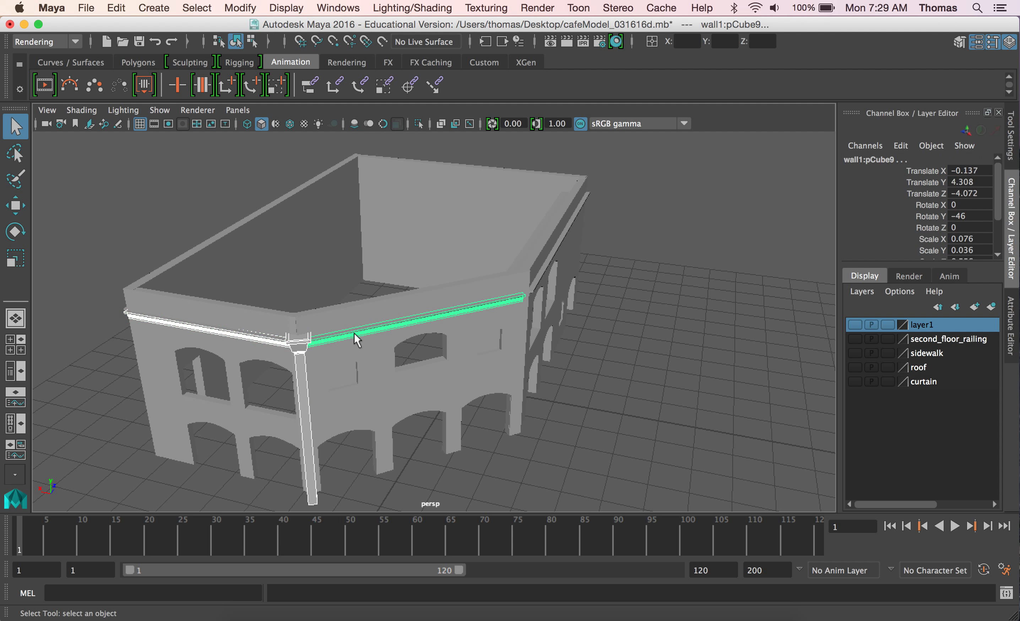
# Step: Add the upper mouldings of the remaining outer walls to the selection, leaving the walls themselves out
pyautogui.keyDown('alt'); pyautogui.moveTo(454, 361); pyautogui.dragTo(358, 361); pyautogui.keyUp('alt')
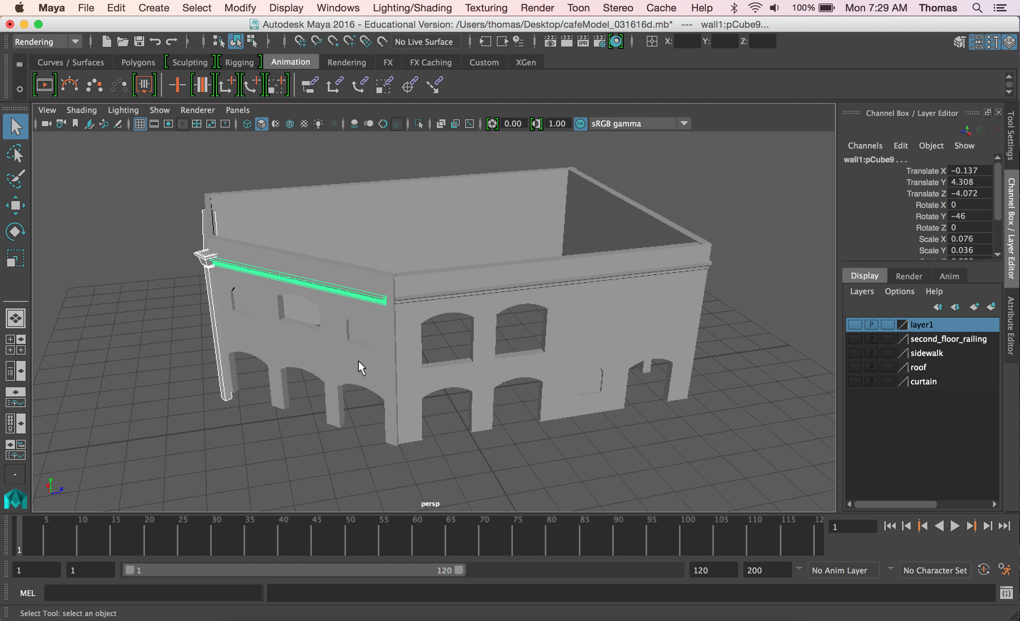
pyautogui.keyDown('shift'); pyautogui.click(389, 328); pyautogui.keyUp('shift')
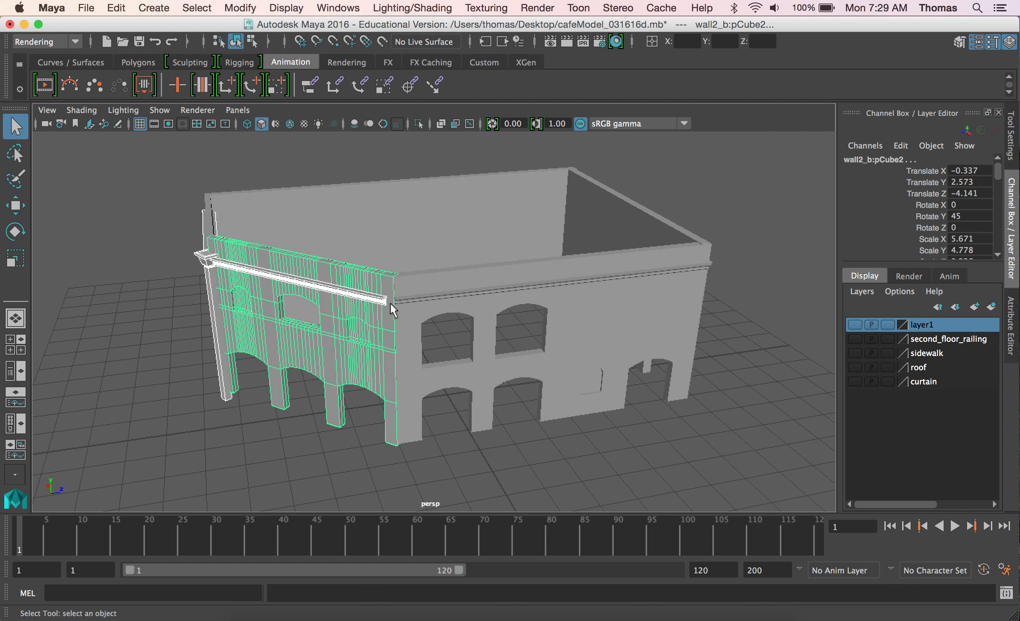
pyautogui.keyDown('shift'); pyautogui.click(382, 311); pyautogui.keyUp('shift')
pyautogui.keyDown('shift'); pyautogui.click(407, 298); pyautogui.keyUp('shift')
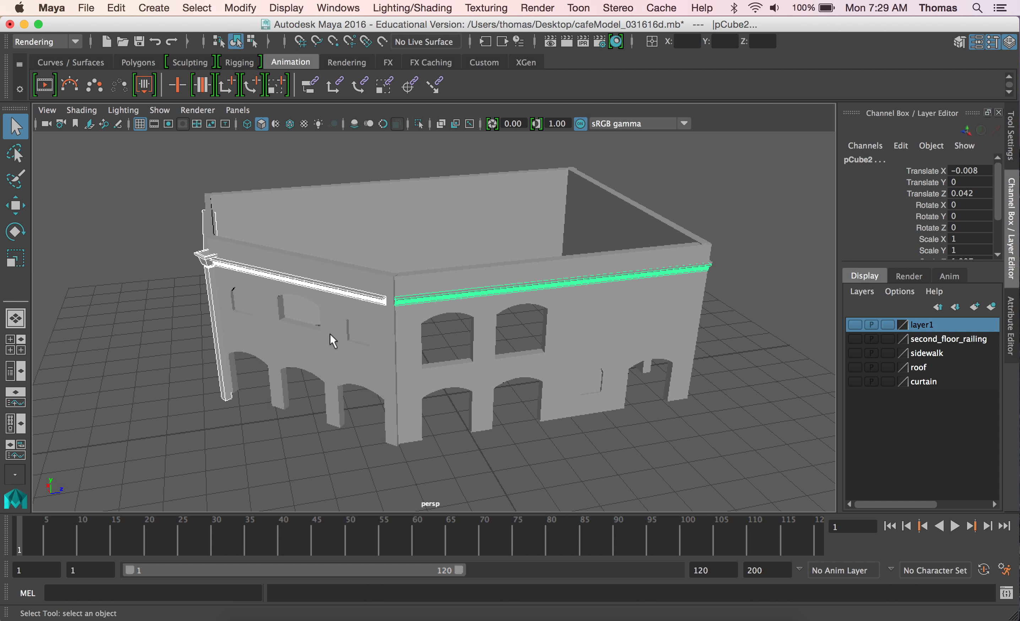
pyautogui.keyDown('alt'); pyautogui.moveTo(430, 357); pyautogui.dragTo(419, 378); pyautogui.keyUp('alt')
pyautogui.keyDown('alt'); pyautogui.moveTo(435, 314); pyautogui.dragTo(268, 327); pyautogui.keyUp('alt')
pyautogui.keyDown('shift'); pyautogui.click(440, 279); pyautogui.keyUp('shift')
pyautogui.keyDown('shift'); pyautogui.click(423, 301); pyautogui.keyUp('shift')
pyautogui.keyDown('alt'); pyautogui.moveTo(452, 351); pyautogui.dragTo(789, 391); pyautogui.keyUp('alt')
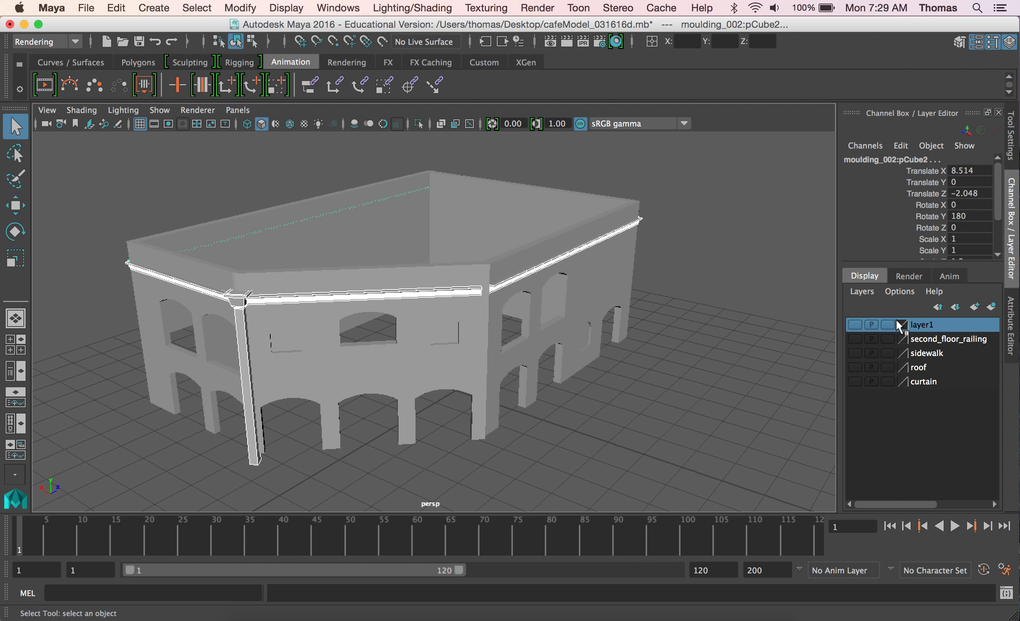
# Step: Try to add the selected corner column and mouldings to layer1 and toggle that layer's visibility
pyautogui.rightClick(910, 326)
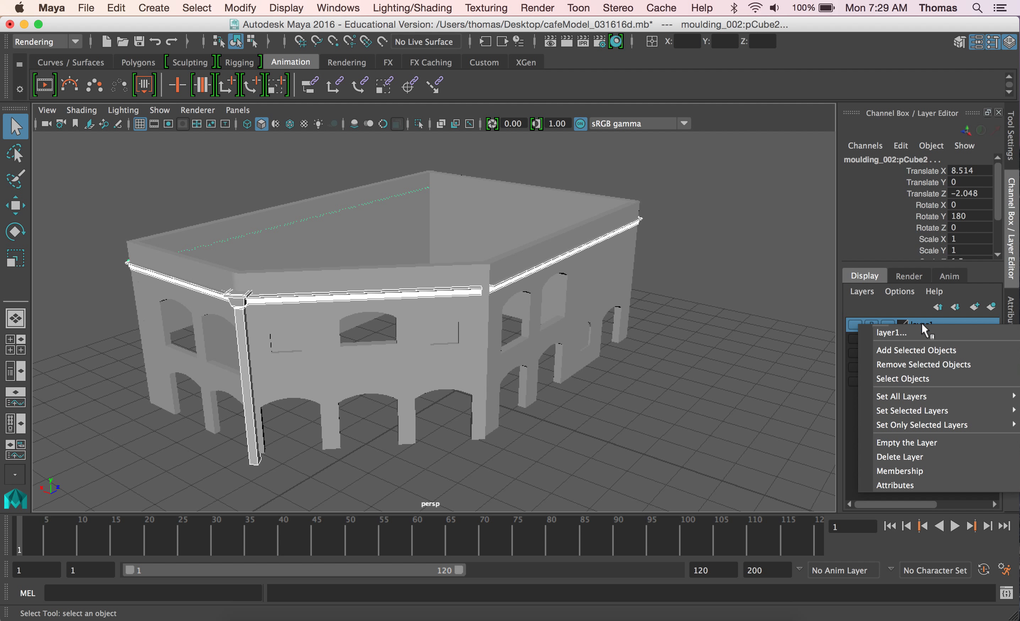
pyautogui.click(929, 352)
pyautogui.click(856, 324)
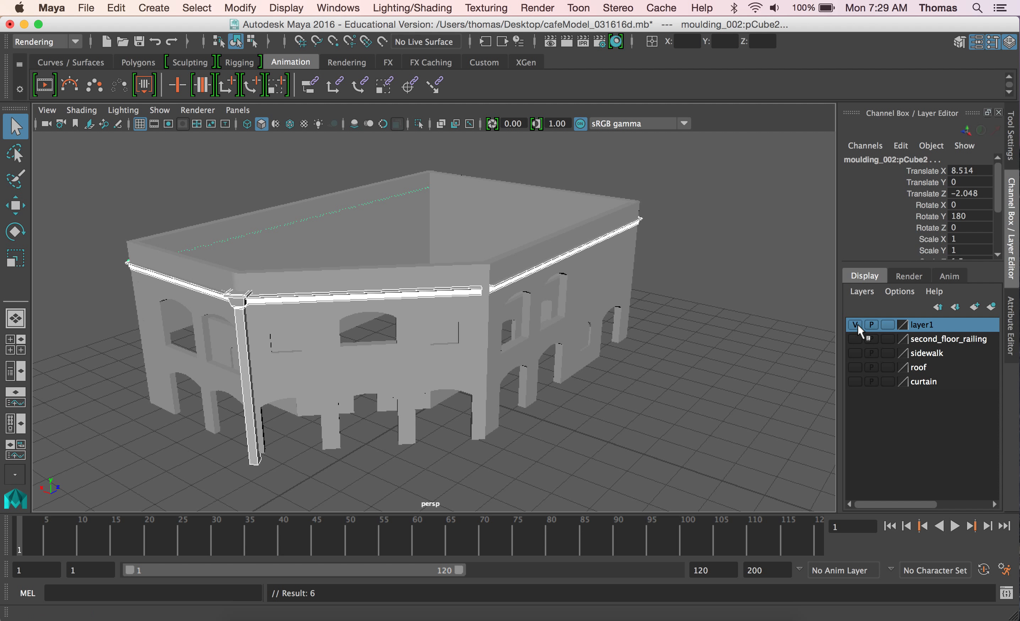
pyautogui.click(856, 325)
pyautogui.click(856, 324)
pyautogui.click(856, 324)
# Step: Undo the visibility changes and the addition of the column and mouldings to layer1
pyautogui.hotkey('ctrl', 'z')
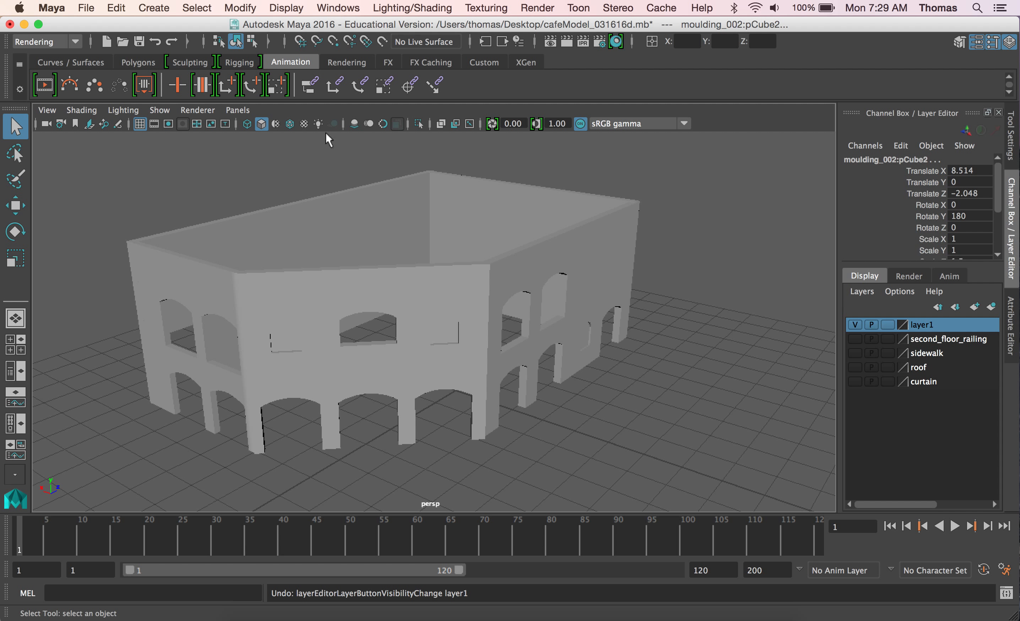
pyautogui.click(116, 8)
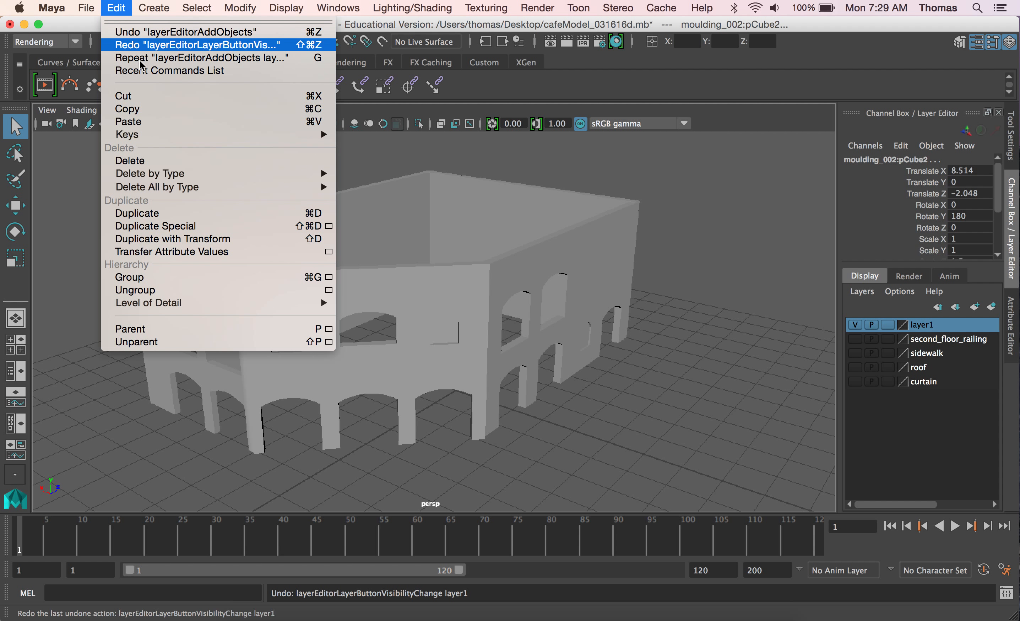
pyautogui.moveTo(163, 133)
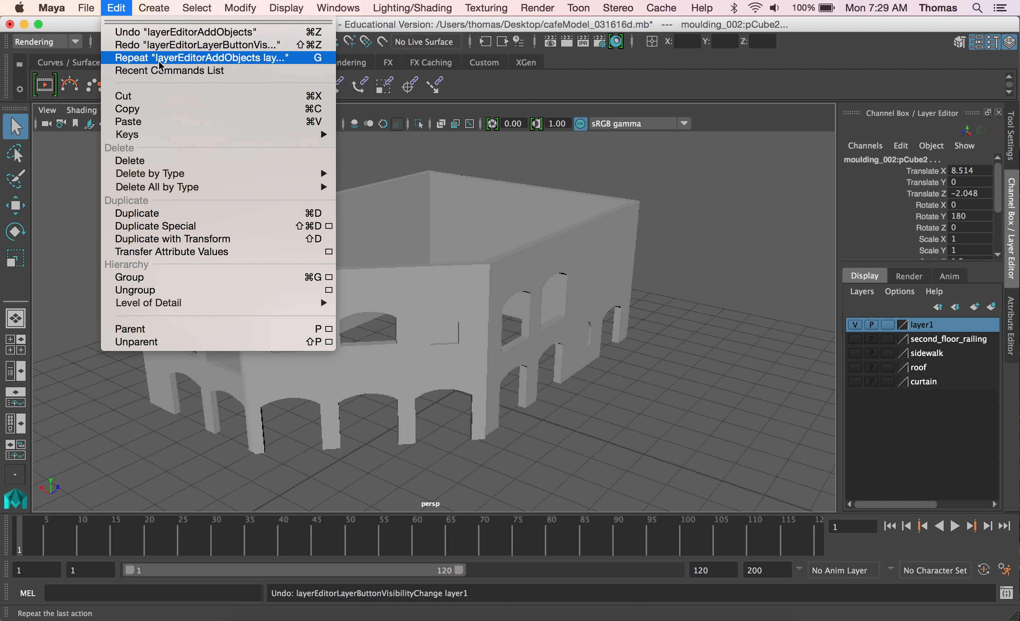
pyautogui.click(163, 46)
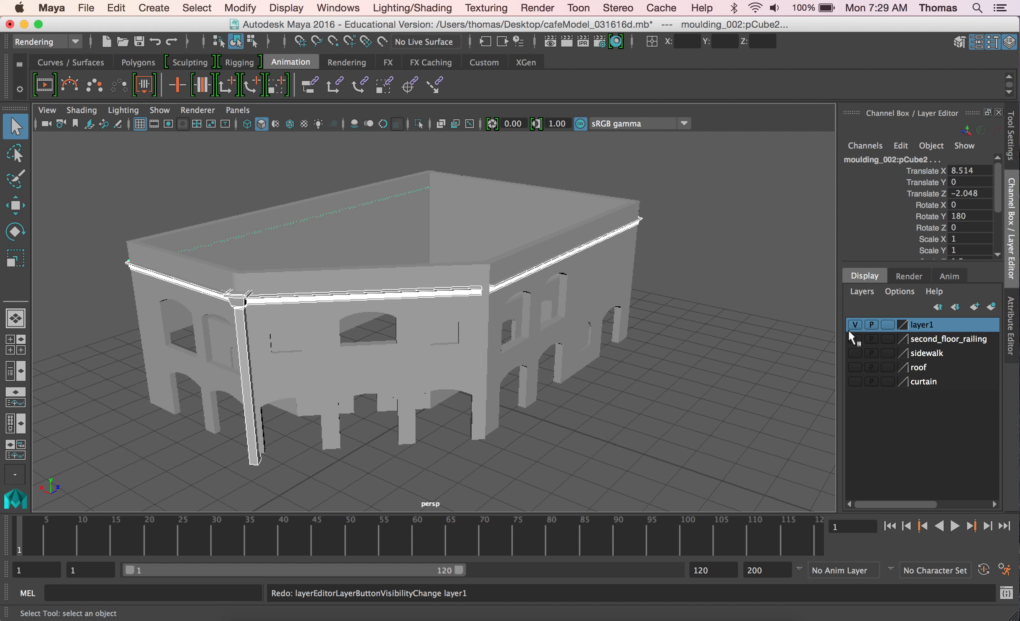
pyautogui.click(856, 325)
pyautogui.click(856, 325)
pyautogui.press('z')
pyautogui.press('z')
pyautogui.press('z')
pyautogui.press('z')
pyautogui.press('z')
pyautogui.press('z')
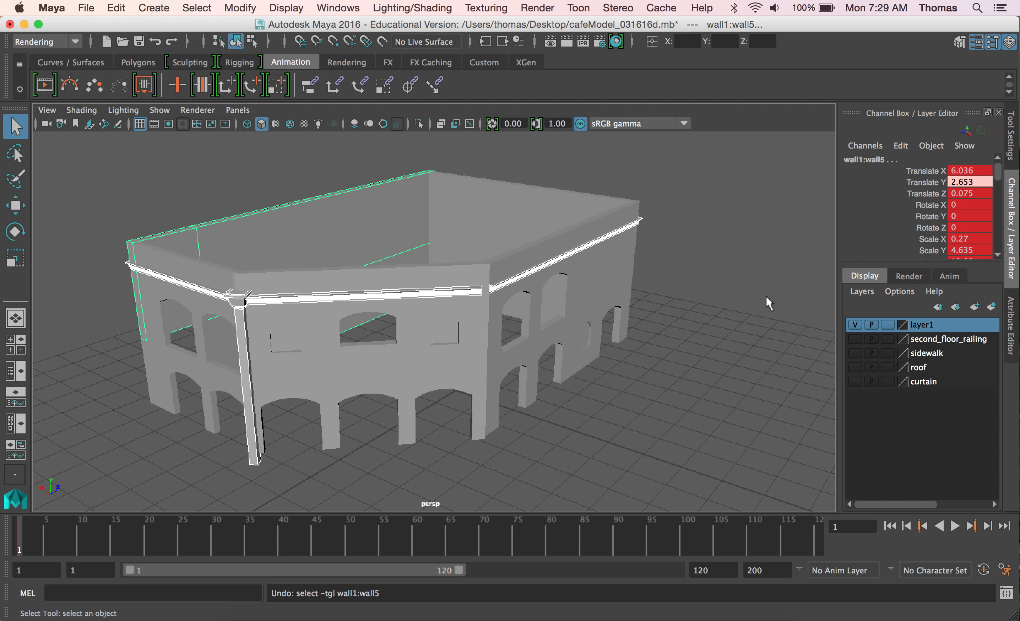
# Step: Hide layer1 and restore the column and moulding selection, with the long blank wall's moulding instead of the wall
pyautogui.click(856, 324)
pyautogui.keyDown('alt'); pyautogui.moveTo(624, 319); pyautogui.dragTo(518, 340); pyautogui.keyUp('alt')
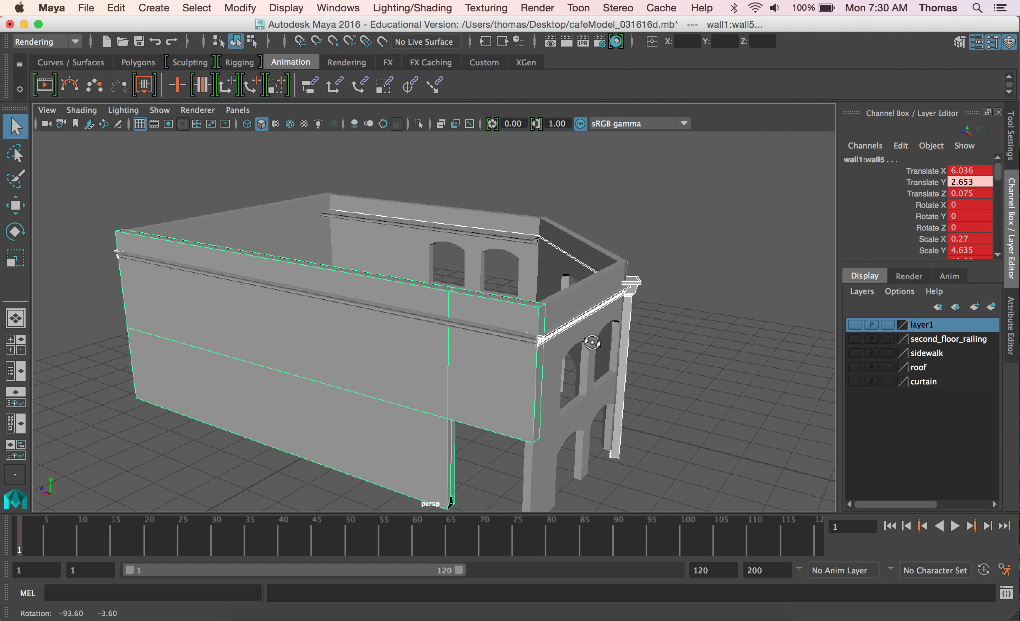
pyautogui.click(518, 339)
pyautogui.keyDown('alt'); pyautogui.moveTo(332, 317); pyautogui.dragTo(456, 321); pyautogui.keyUp('alt')
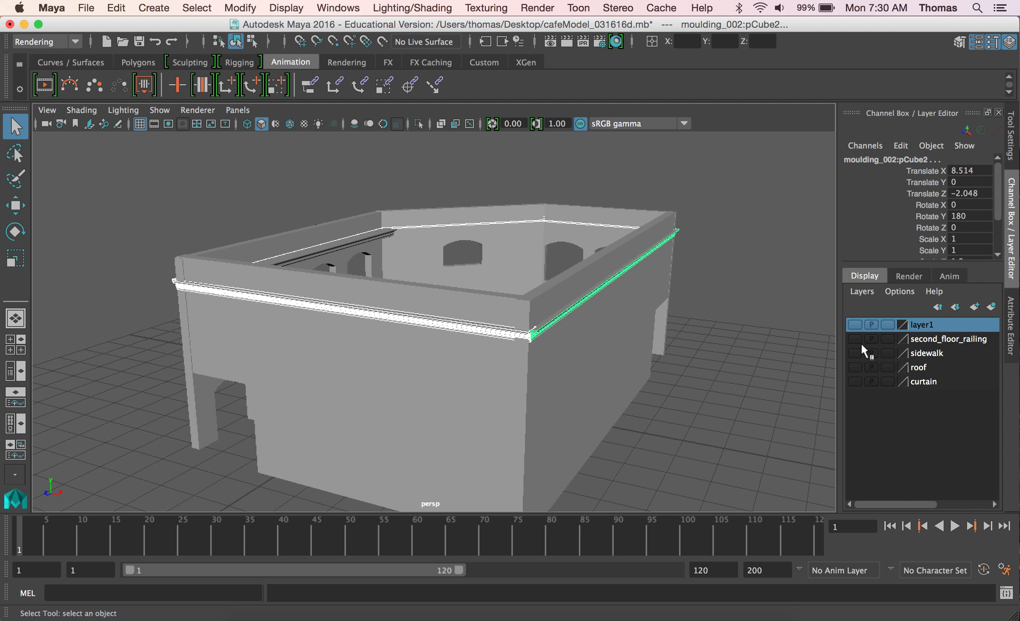
# Step: Create an empty display layer and add the selected corner column and mouldings to it
pyautogui.click(863, 291)
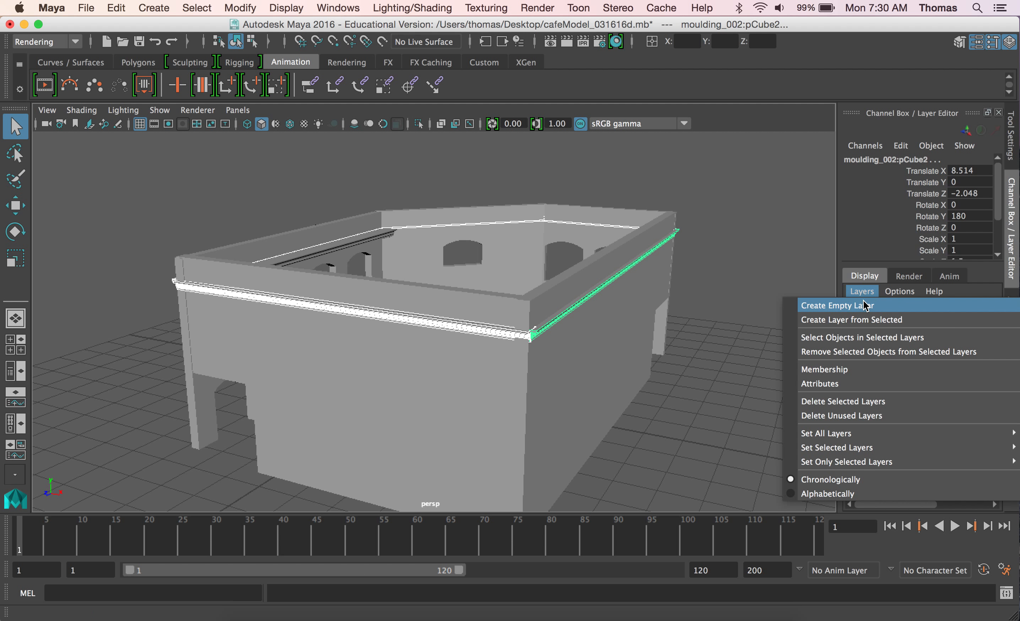
pyautogui.click(870, 306)
pyautogui.click(929, 326)
pyautogui.rightClick(929, 327)
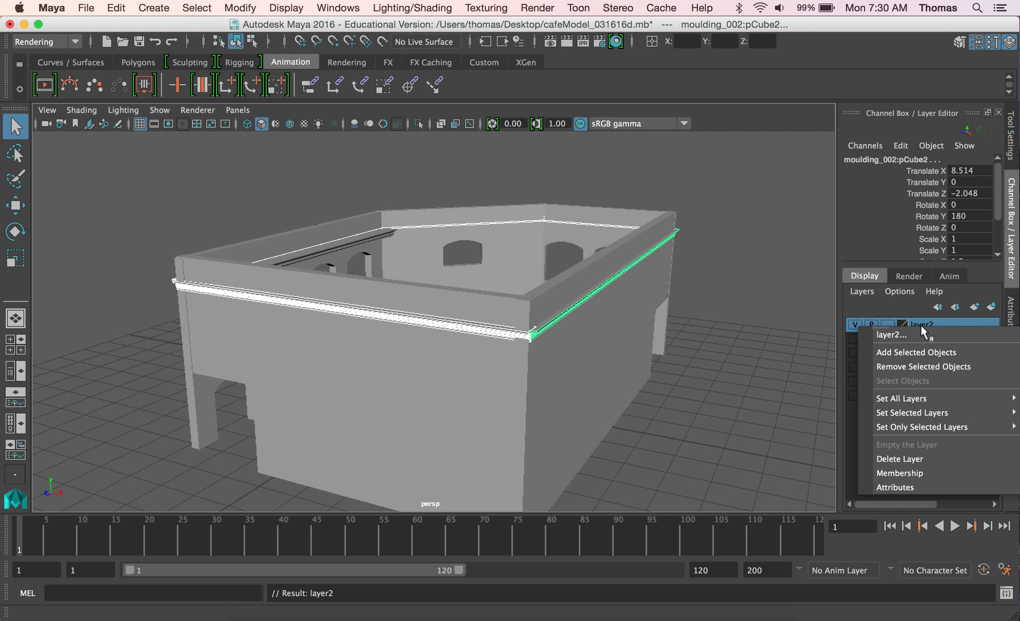
pyautogui.click(921, 354)
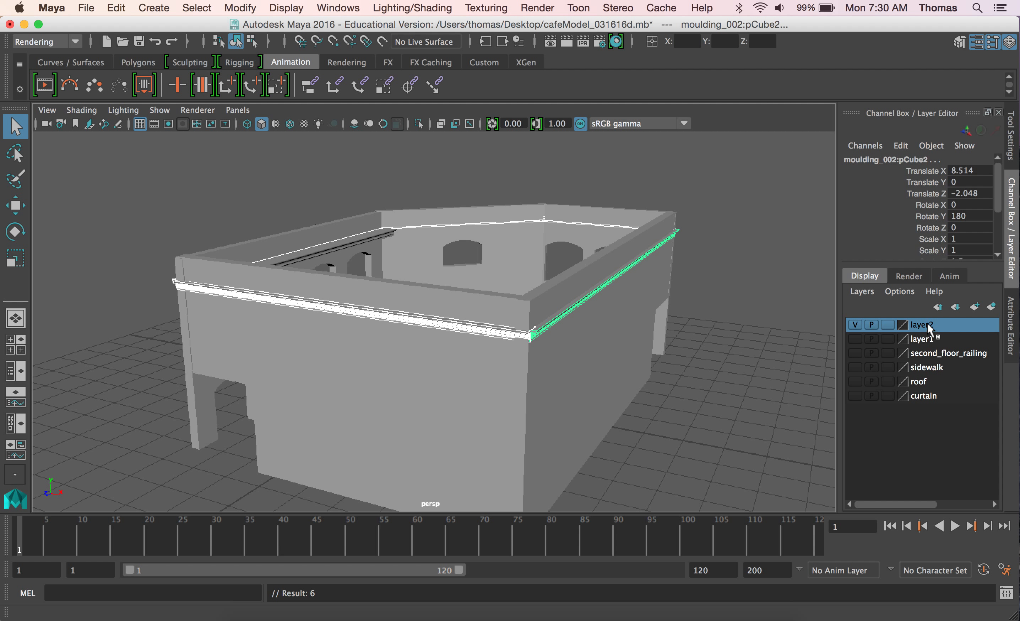
# Step: Rename the column and moulding layer to corners_etc and hide it
pyautogui.doubleClick(928, 324)
pyautogui.doubleClick(504, 244)
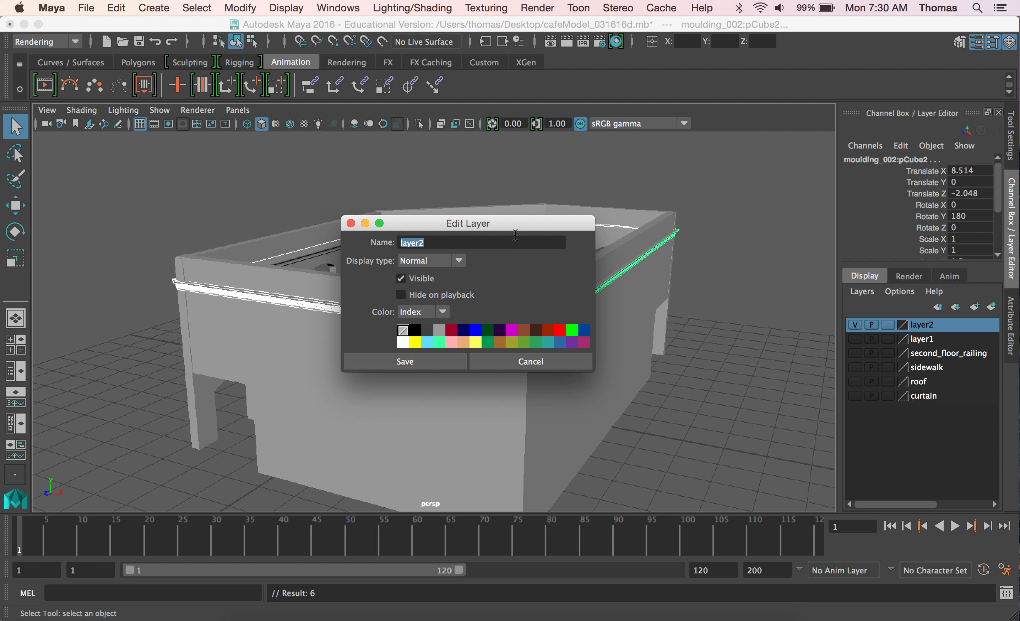
pyautogui.write('r')
pyautogui.write('corner')
pyautogui.click(438, 360)
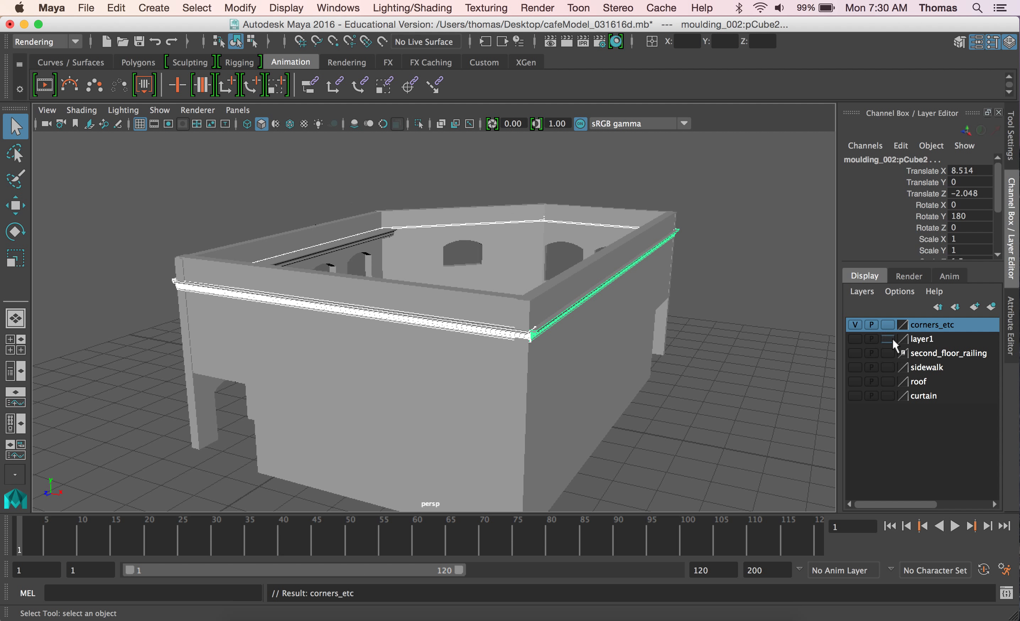
pyautogui.click(855, 324)
# Step: Add the two leftover mouldings along the inner top of the short window wall to the hidden corners_etc layer
pyautogui.moveTo(554, 337)
pyautogui.keyDown('alt'); pyautogui.mouseDown()
pyautogui.moveTo(674, 338)
pyautogui.moveTo(557, 358)
pyautogui.moveTo(540, 341)
pyautogui.mouseUp(); pyautogui.keyUp('alt')
pyautogui.click(379, 216)
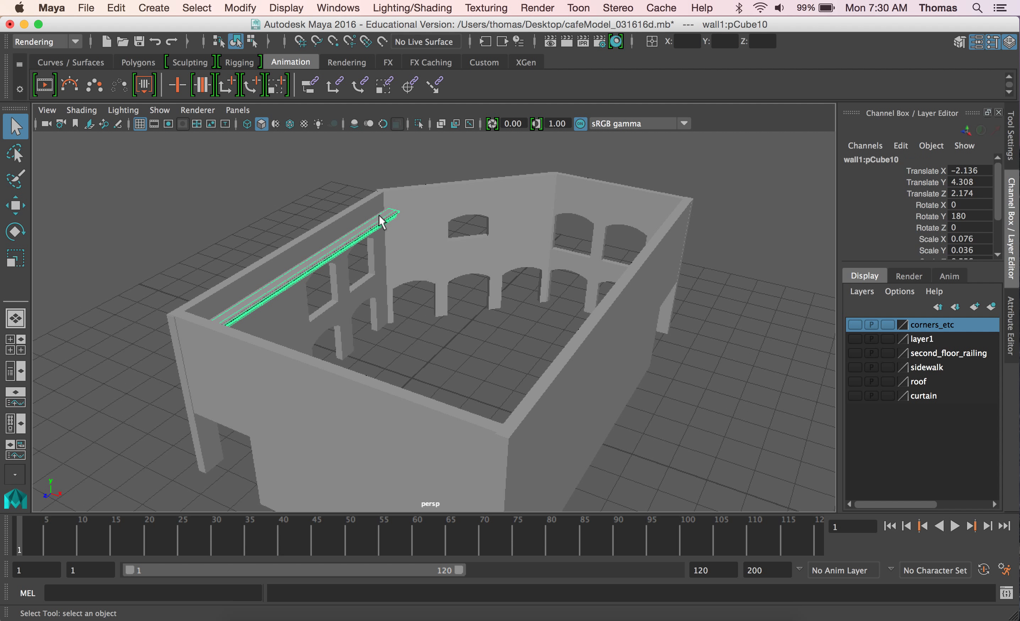
pyautogui.rightClick(923, 323)
pyautogui.click(925, 347)
pyautogui.click(388, 222)
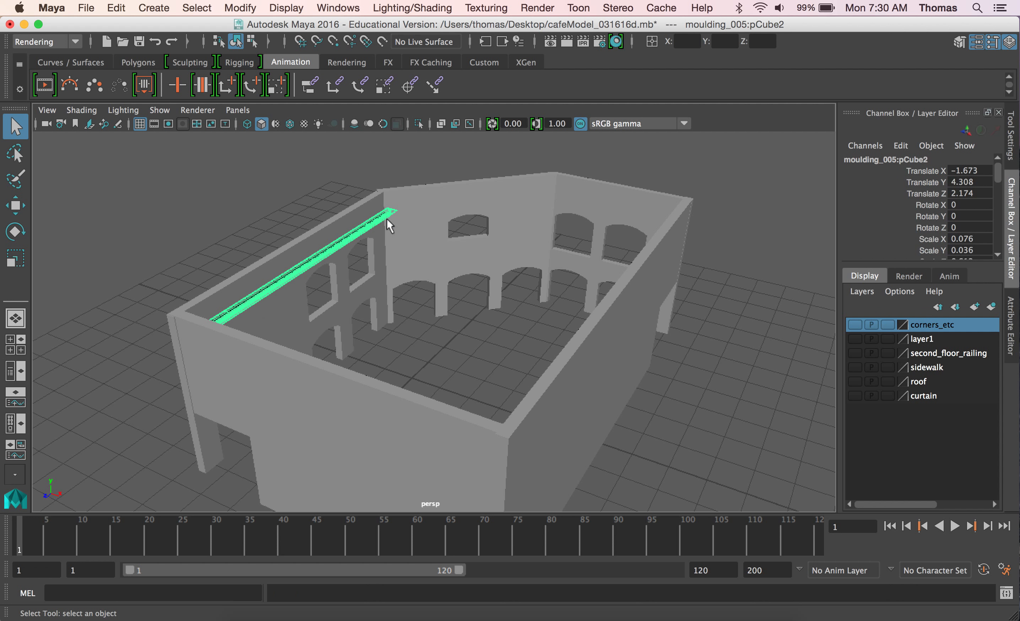
pyautogui.rightClick(934, 324)
pyautogui.click(929, 353)
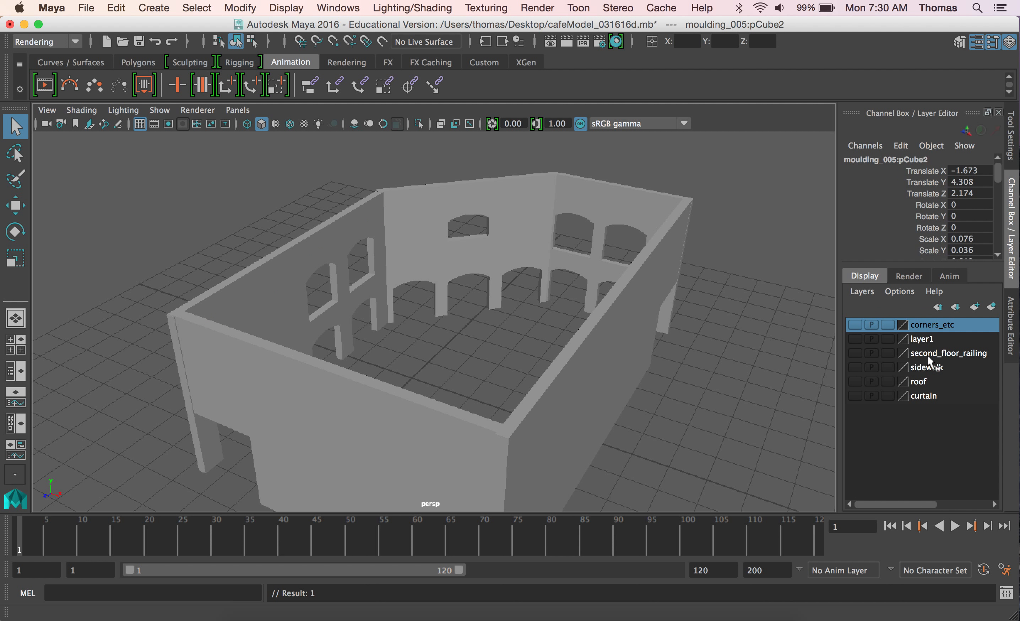
# Step: Rename the hidden layer1 display layer to interior
pyautogui.keyDown('alt'); pyautogui.moveTo(475, 297); pyautogui.dragTo(727, 295); pyautogui.keyUp('alt')
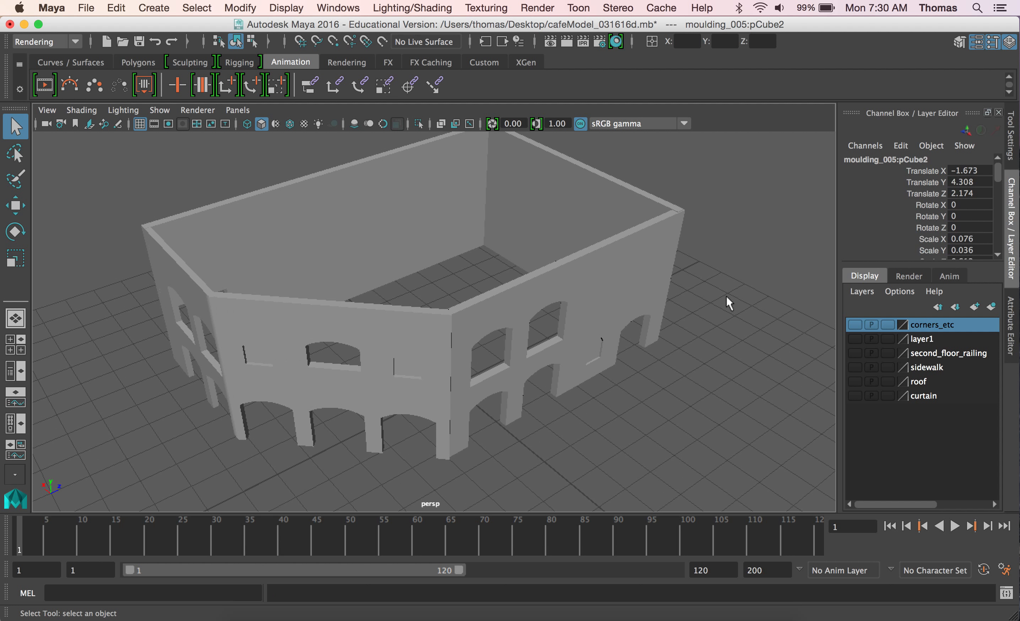
pyautogui.doubleClick(929, 339)
pyautogui.doubleClick(438, 242)
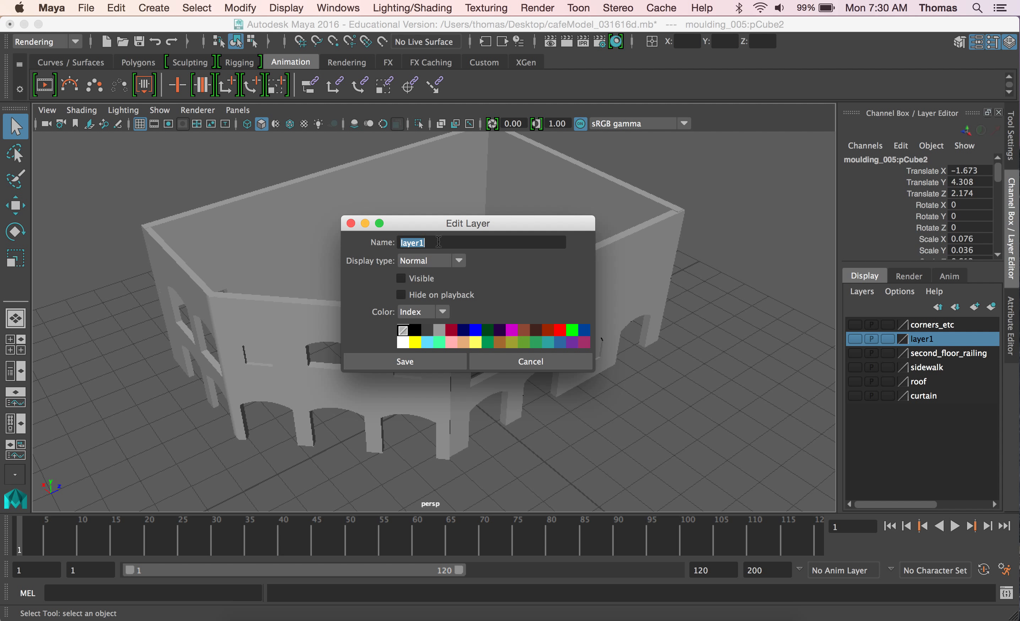
pyautogui.write('interior')
pyautogui.click(423, 360)
# Step: Select the long wall with two windows and three ground-floor openings, and create an empty display layer
pyautogui.keyDown('alt'); pyautogui.moveTo(567, 410); pyautogui.dragTo(471, 387); pyautogui.keyUp('alt')
pyautogui.click(466, 346)
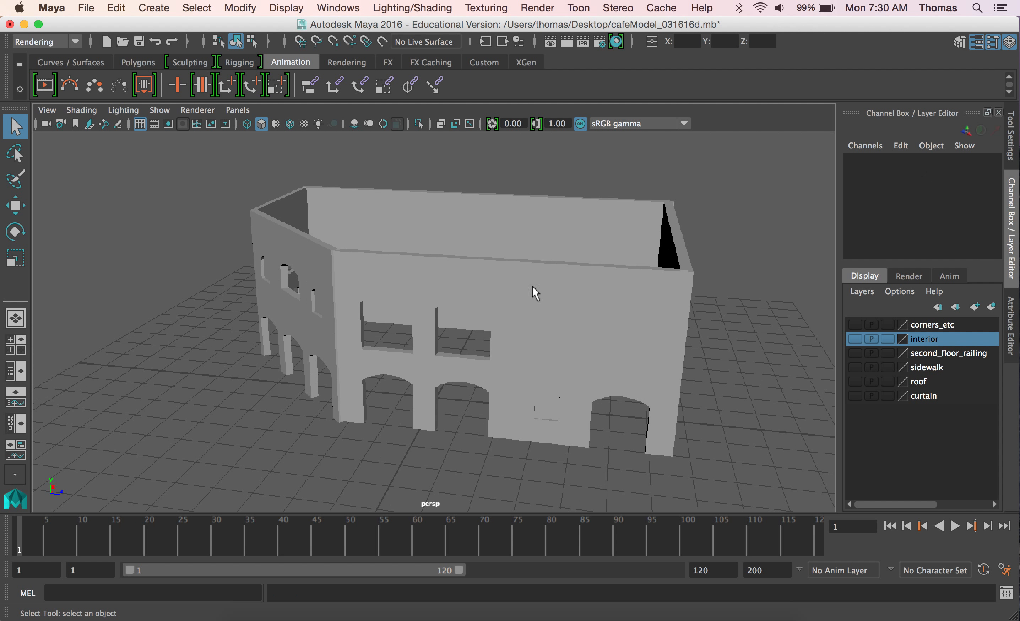
pyautogui.click(533, 289)
pyautogui.keyDown('alt'); pyautogui.moveTo(506, 289); pyautogui.dragTo(353, 291); pyautogui.keyUp('alt')
pyautogui.click(862, 292)
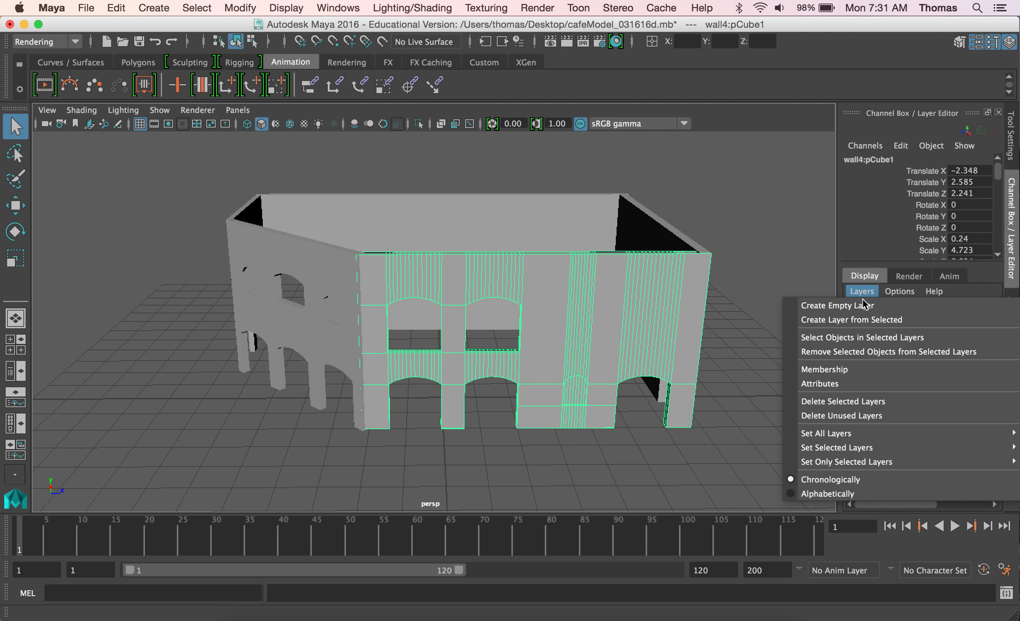
pyautogui.click(869, 308)
# Step: Rename the new empty layer to wall_one
pyautogui.click(933, 325)
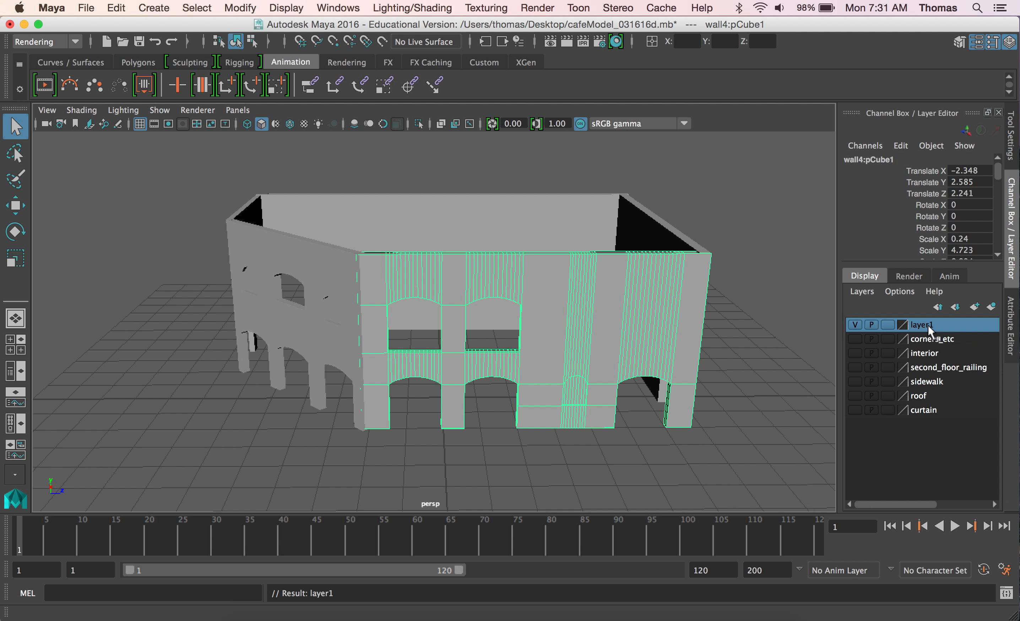
pyautogui.doubleClick(928, 327)
pyautogui.doubleClick(547, 242)
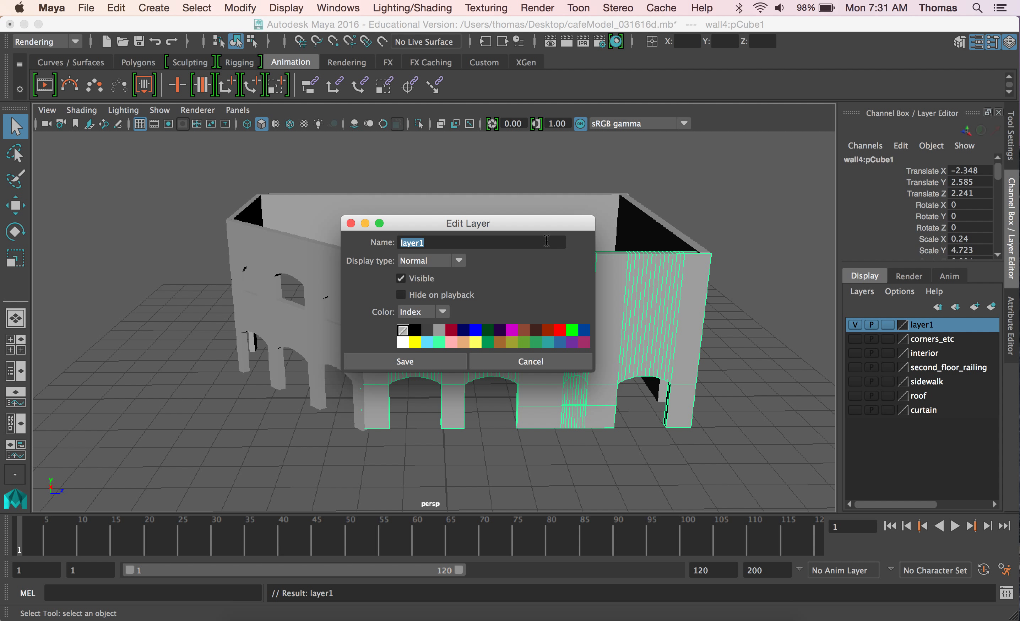
pyautogui.write('wall_one')
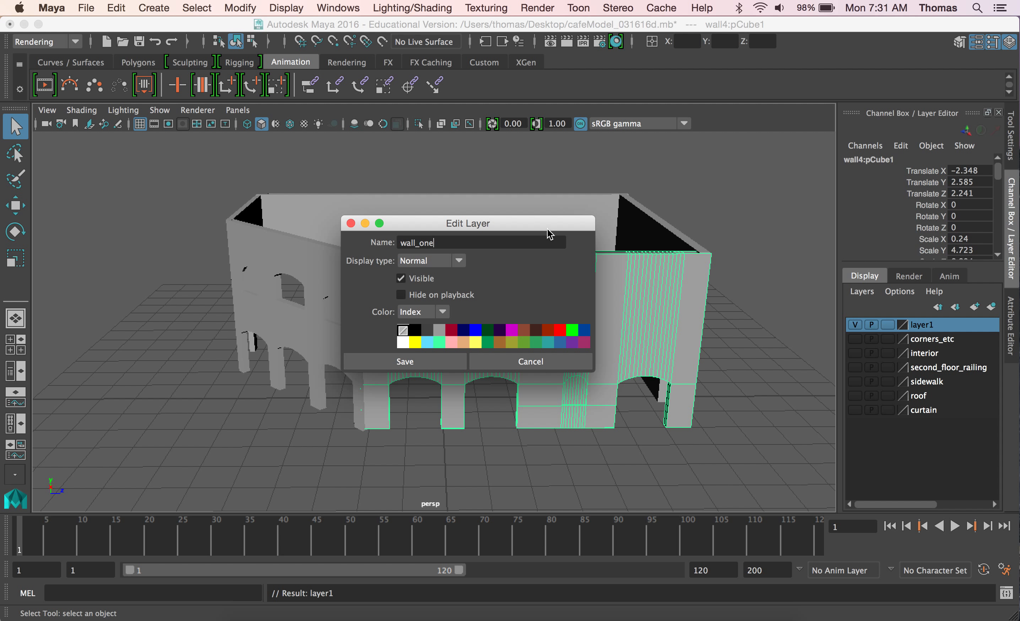
pyautogui.click(431, 361)
# Step: Add the selected long window wall to wall_one and hide that layer
pyautogui.rightClick(942, 327)
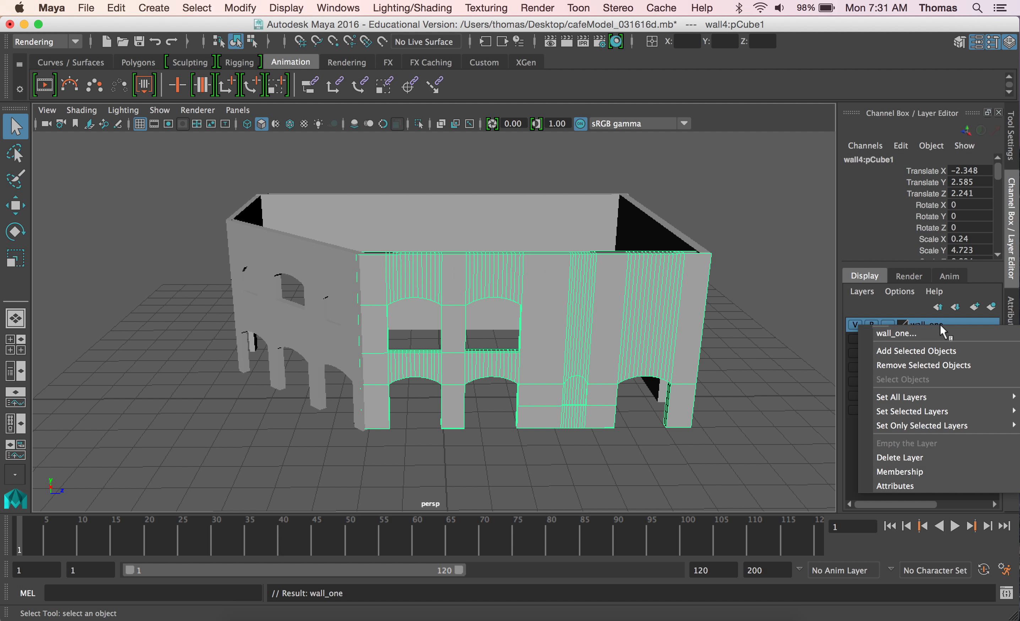
pyautogui.click(934, 352)
pyautogui.click(856, 324)
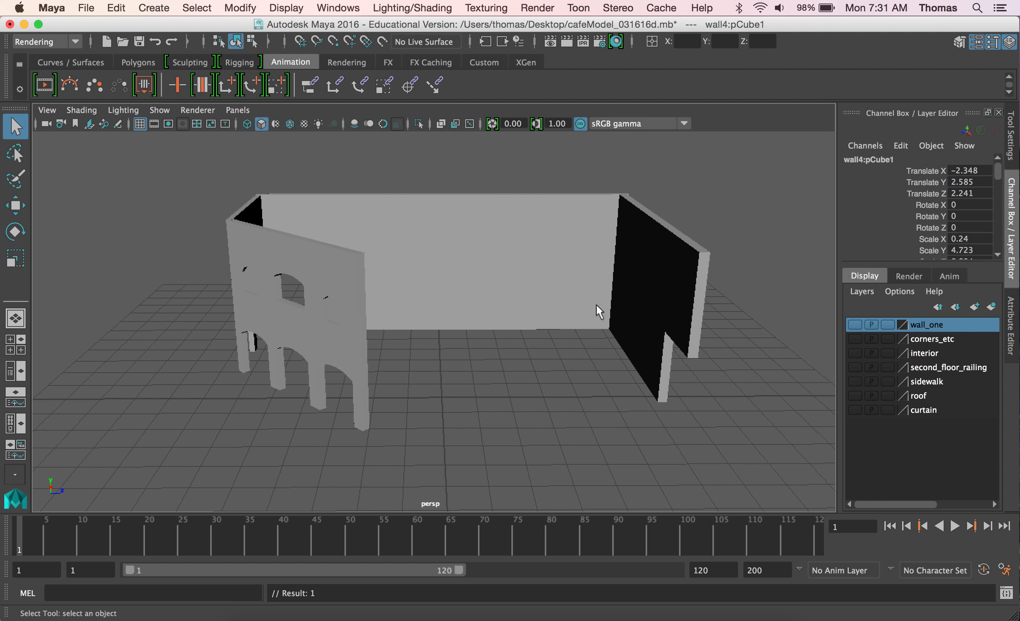
# Step: Select the long blank back wall and create an empty display layer named wall_two
pyautogui.click(523, 281)
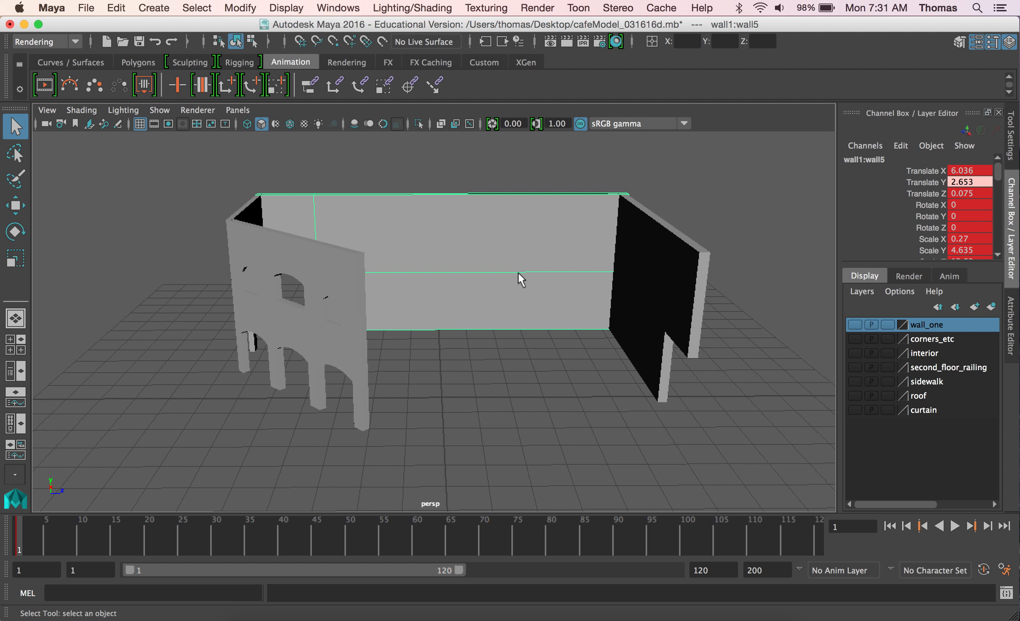
pyautogui.click(862, 292)
pyautogui.click(869, 308)
pyautogui.click(930, 325)
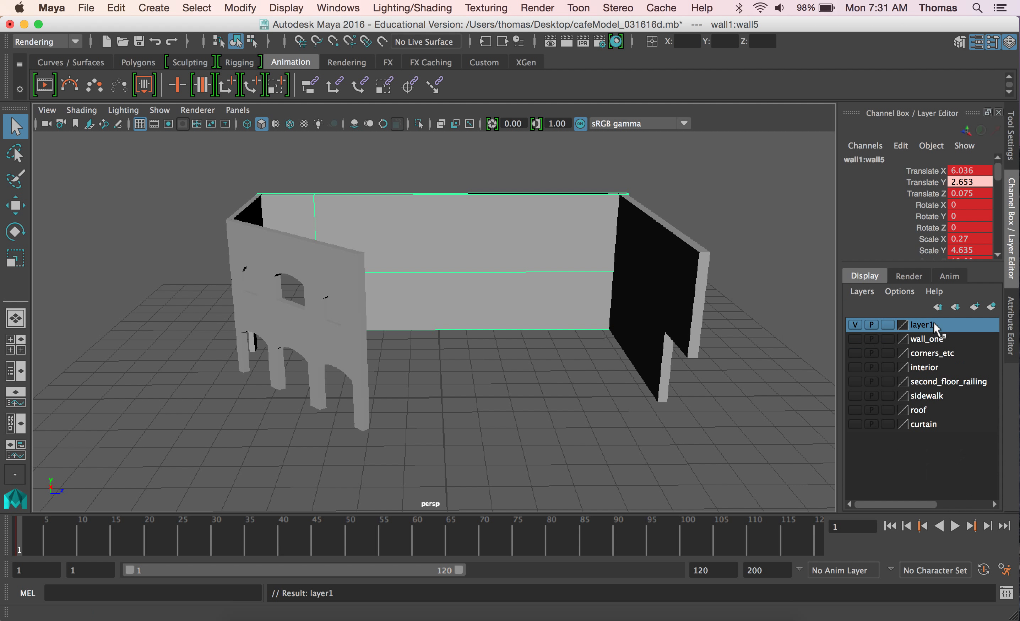
pyautogui.doubleClick(930, 325)
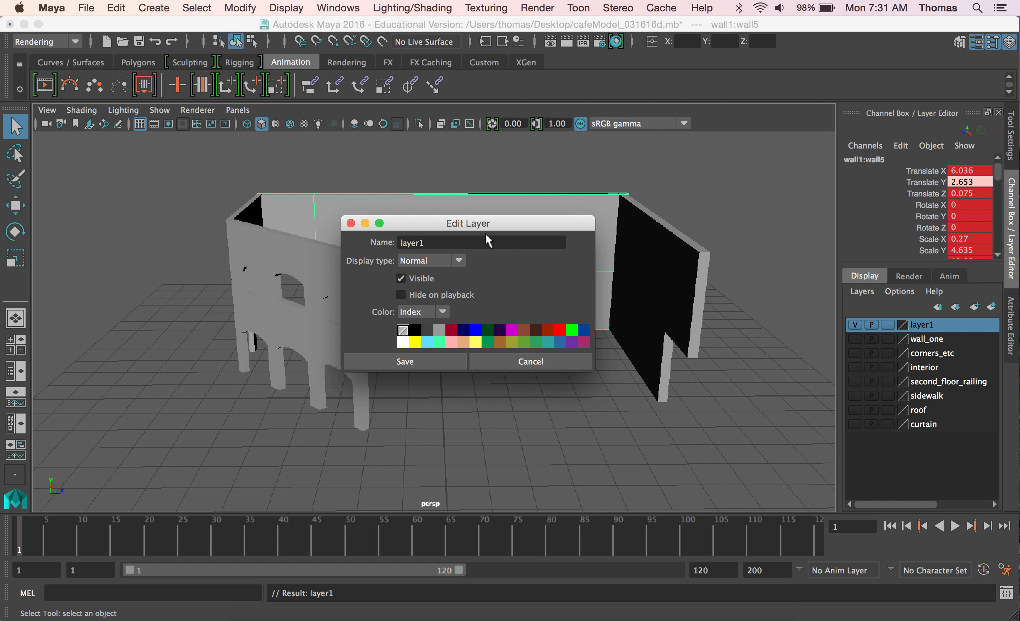
pyautogui.doubleClick(477, 243)
pyautogui.write('wall_two')
pyautogui.click(433, 360)
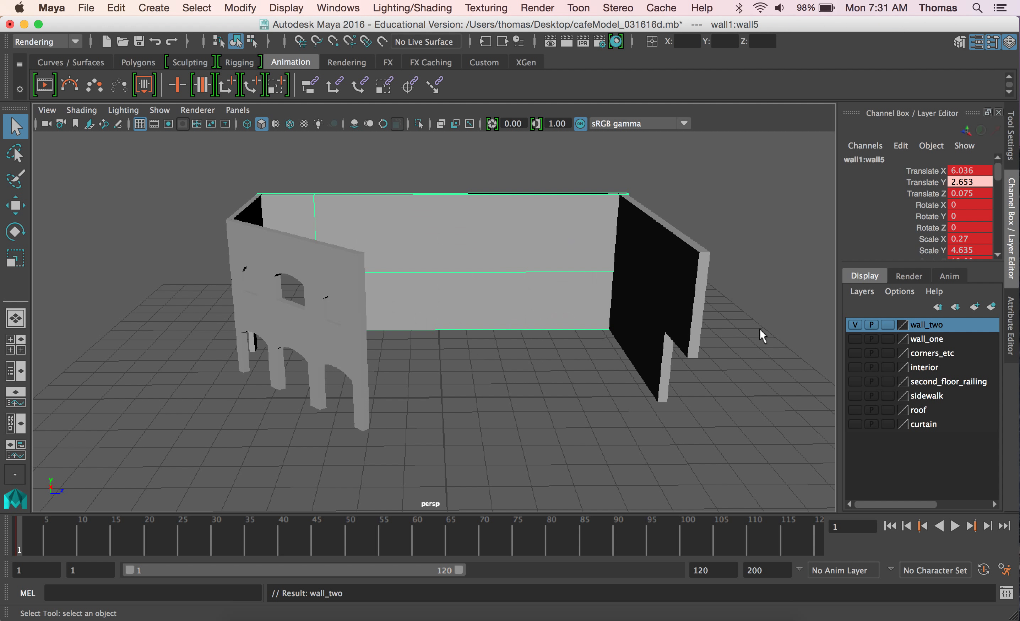
# Step: Hide wall_two and add the selected blank back wall to it
pyautogui.click(855, 324)
pyautogui.rightClick(931, 326)
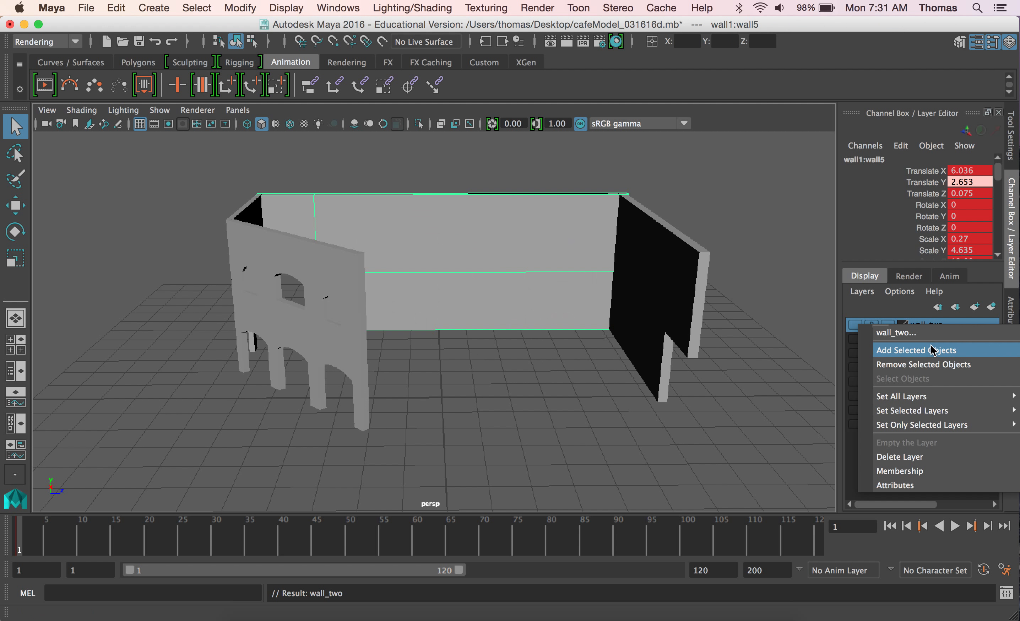
pyautogui.click(933, 350)
# Step: Select the remaining blank wall, add it to a new empty display layer and hide that layer
pyautogui.keyDown('alt'); pyautogui.moveTo(446, 353); pyautogui.dragTo(590, 355); pyautogui.keyUp('alt')
pyautogui.click(467, 216)
pyautogui.click(852, 288)
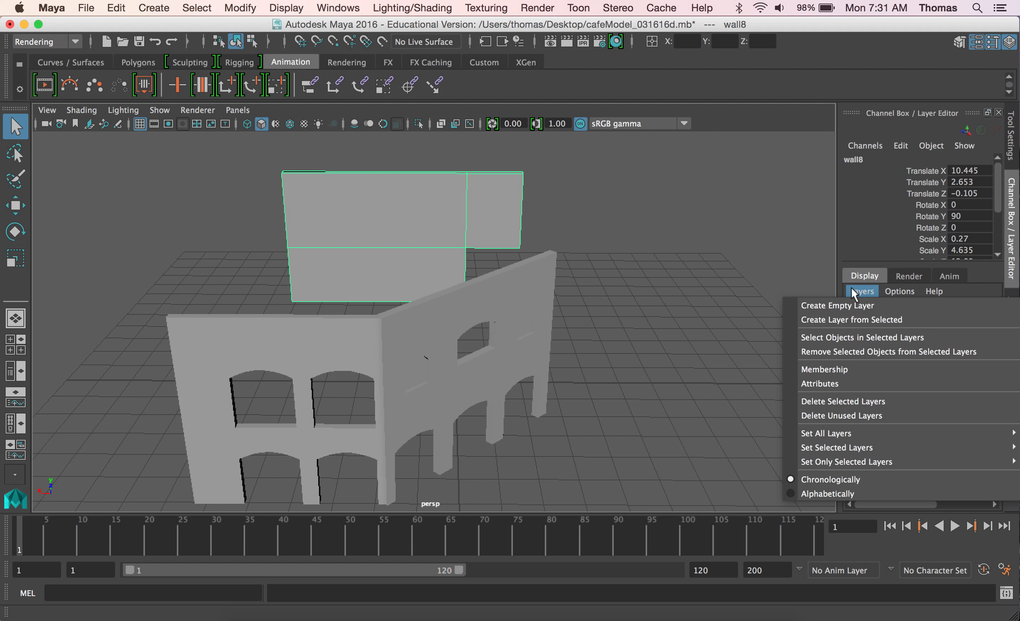
pyautogui.click(883, 305)
pyautogui.click(920, 322)
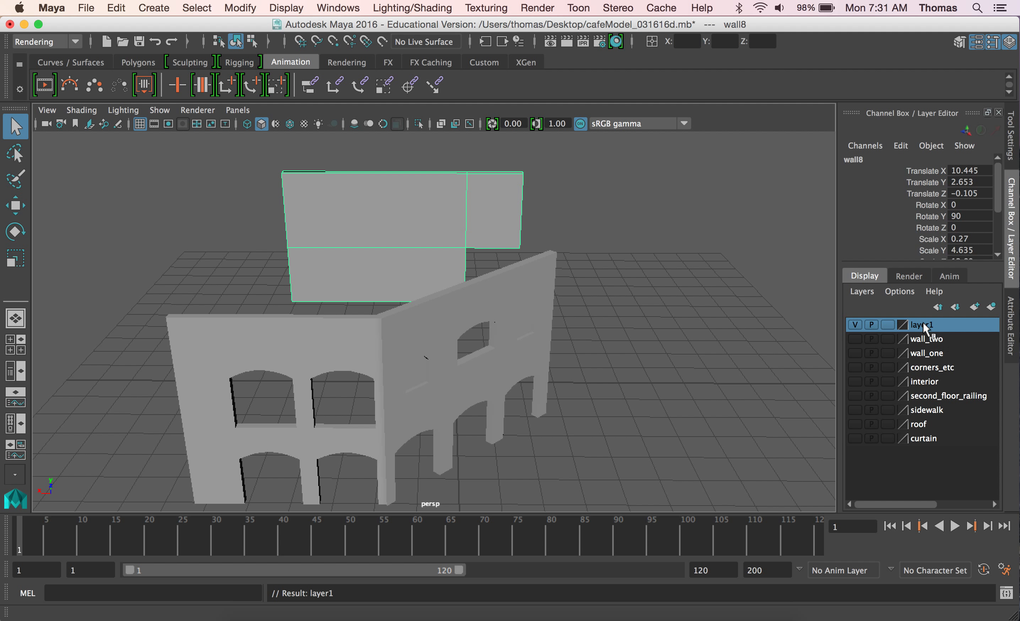
pyautogui.rightClick(924, 322)
pyautogui.click(934, 348)
pyautogui.click(861, 323)
# Step: Create another empty display layer, add the wall with two windows and two ground-floor arches, and hide it
pyautogui.click(862, 292)
pyautogui.click(883, 303)
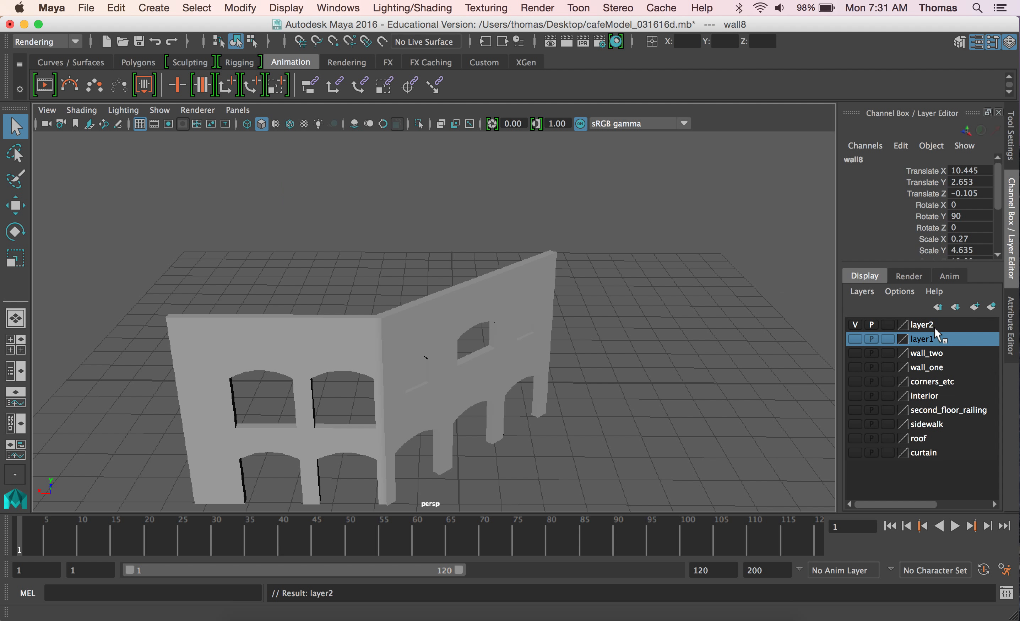
pyautogui.click(931, 325)
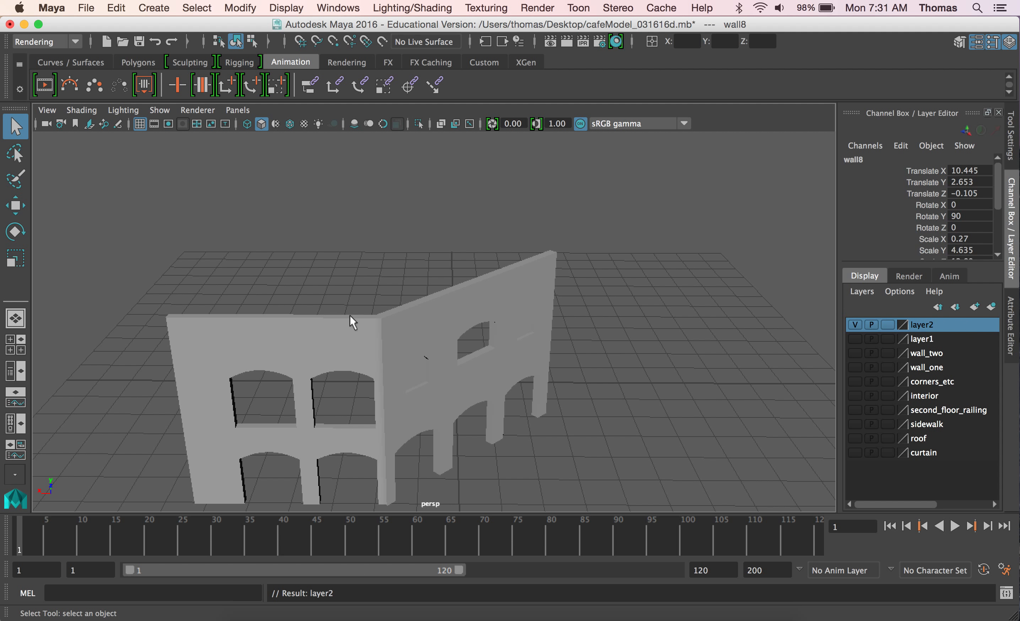
pyautogui.click(365, 321)
pyautogui.rightClick(920, 332)
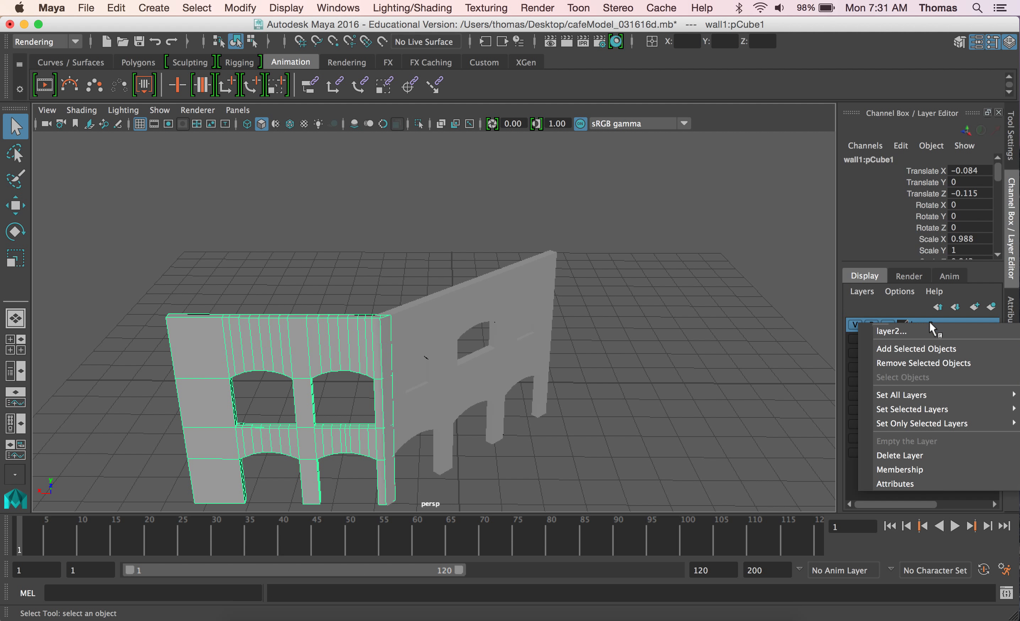
pyautogui.click(930, 353)
pyautogui.click(856, 325)
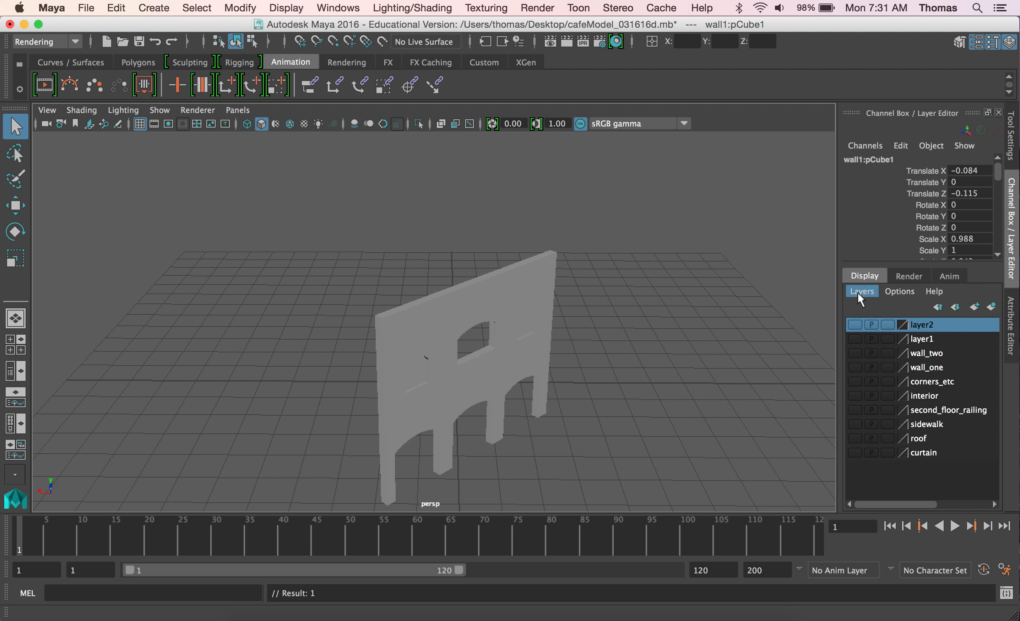
# Step: Create one more empty display layer, add the last visible wall, the angled one with arches, and hide it
pyautogui.click(859, 290)
pyautogui.click(860, 305)
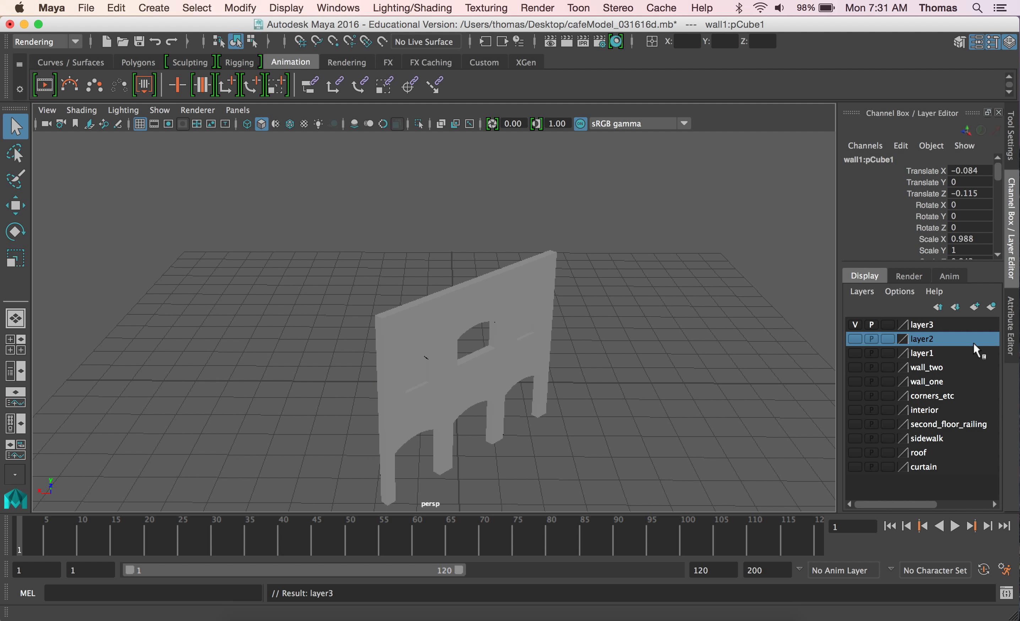
pyautogui.click(938, 326)
pyautogui.click(545, 325)
pyautogui.rightClick(931, 327)
pyautogui.click(931, 348)
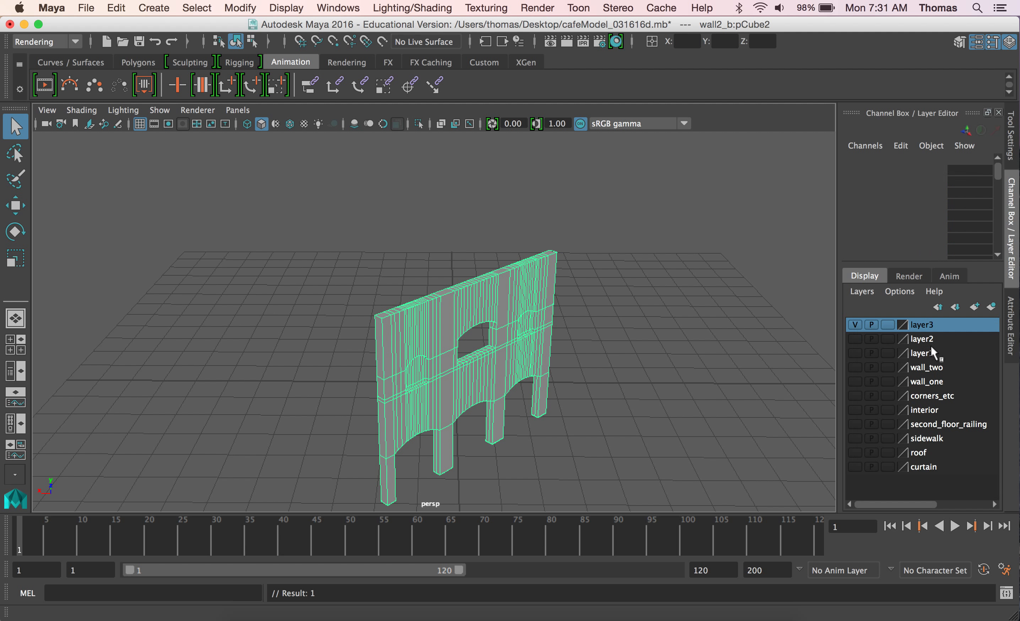
pyautogui.click(856, 325)
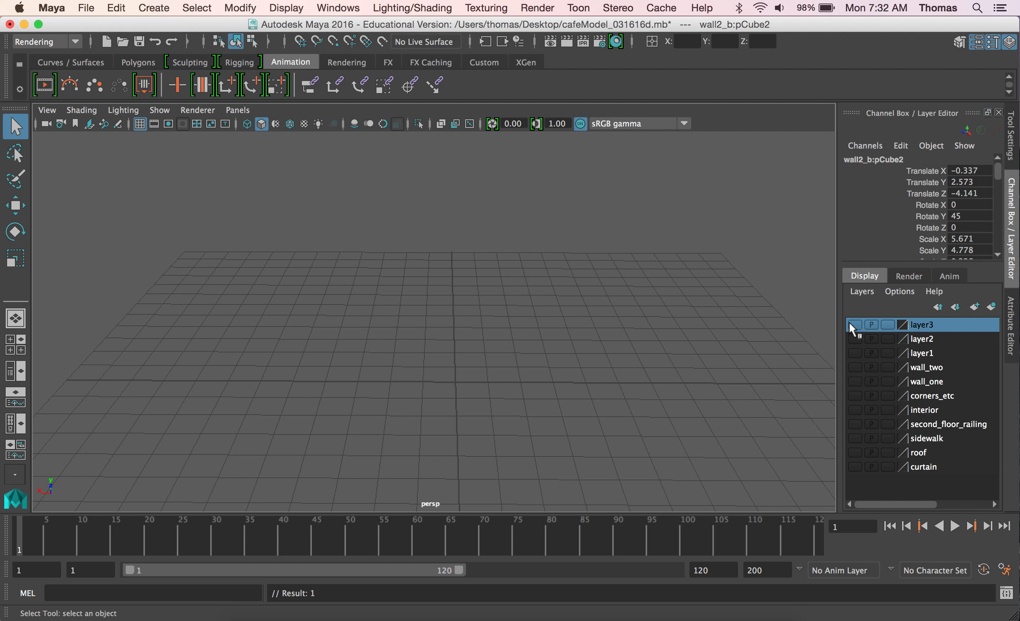
# Step: Rename layer1, which holds the remaining blank wall, to wall_three
pyautogui.doubleClick(923, 352)
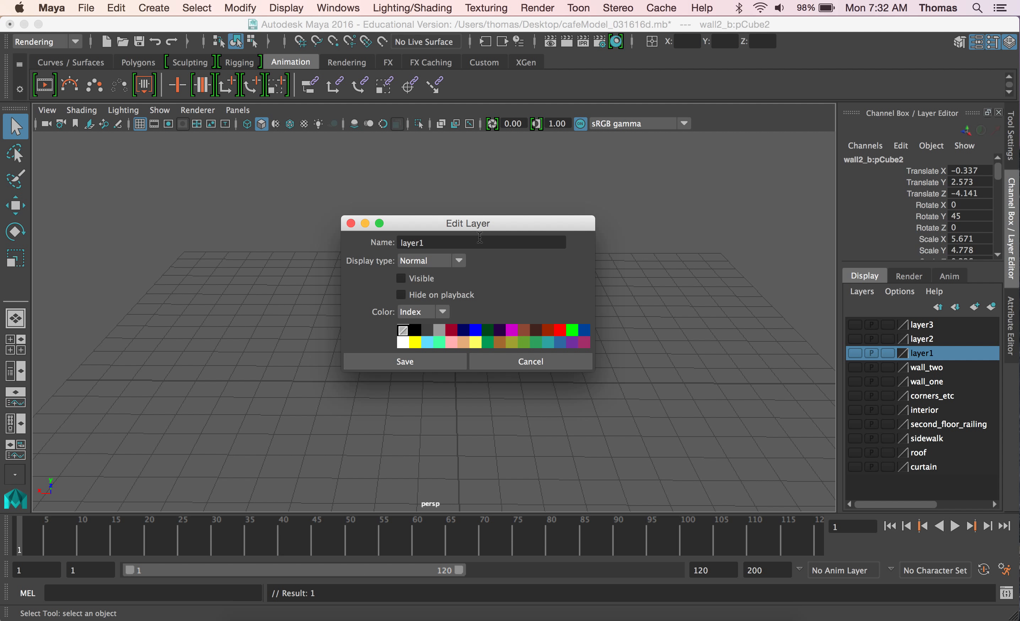
pyautogui.doubleClick(480, 238)
pyautogui.write('wall_three')
pyautogui.click(414, 362)
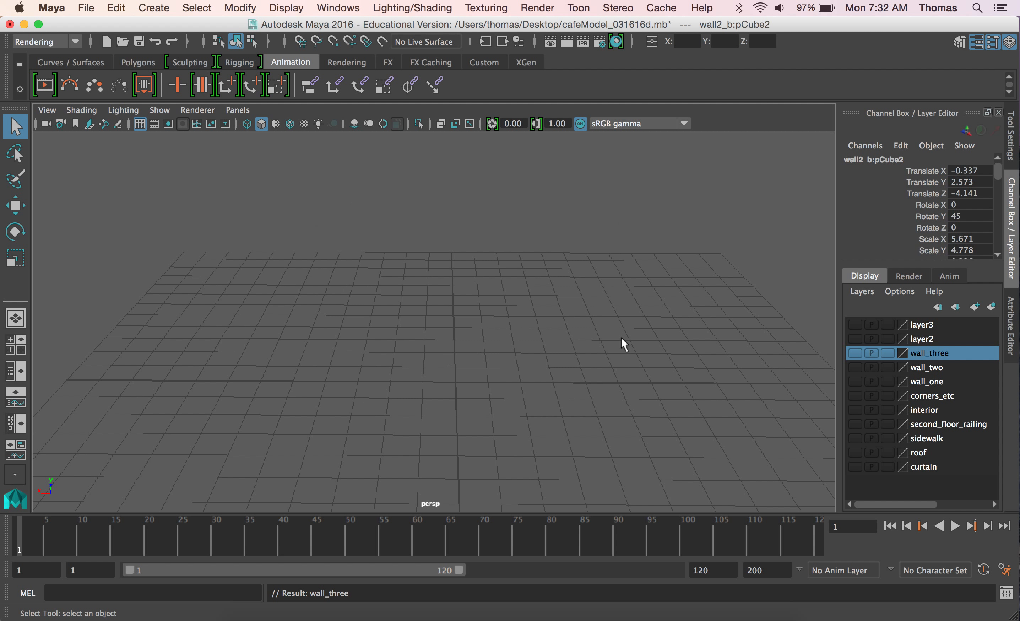
# Step: Rename layer2 to wall_four
pyautogui.doubleClick(921, 339)
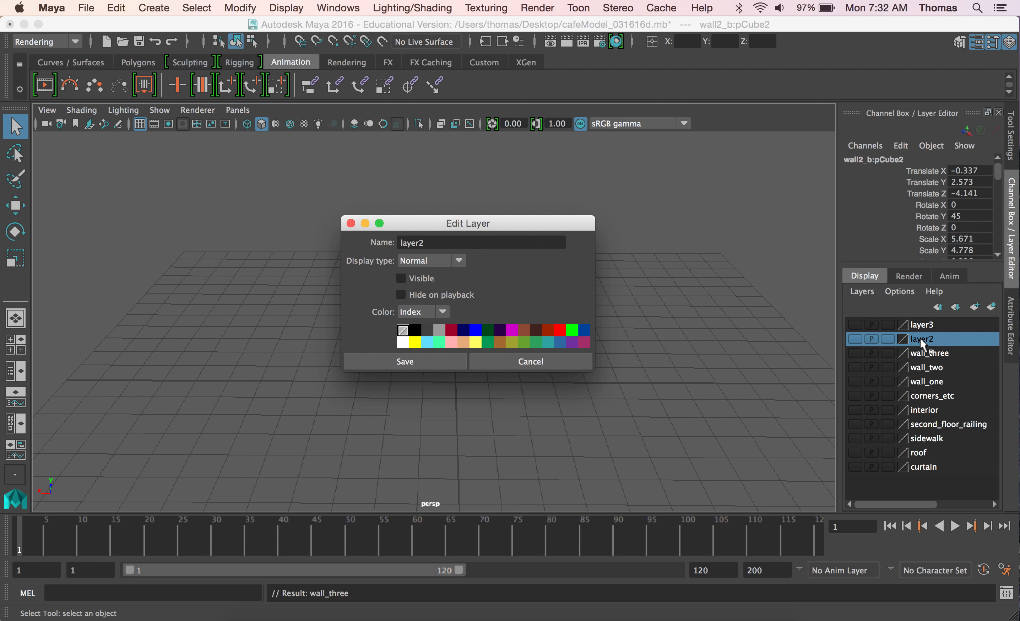
pyautogui.doubleClick(471, 244)
pyautogui.write('wall_four')
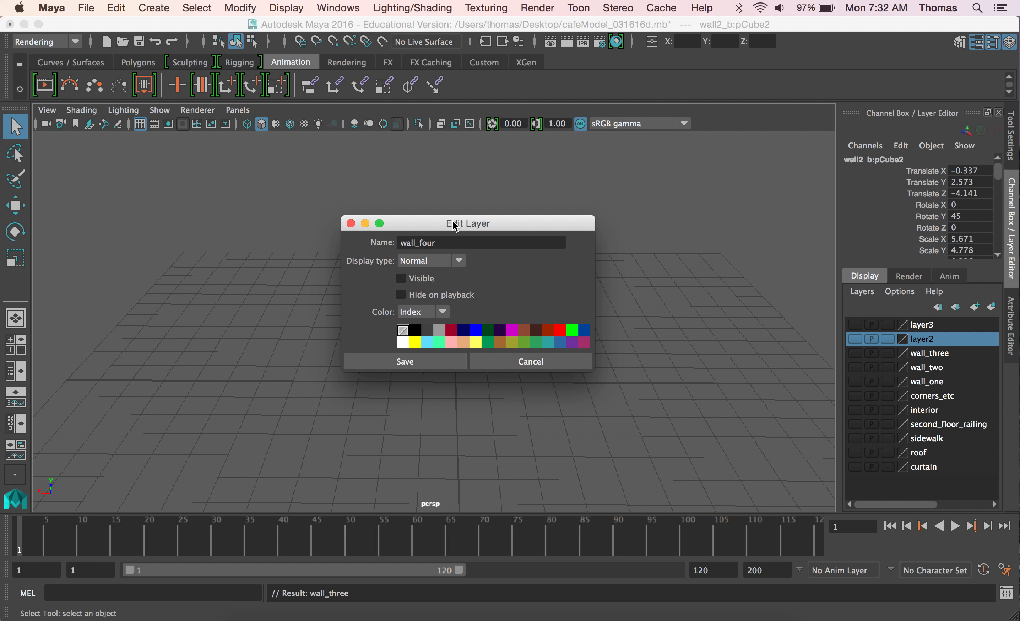
pyautogui.click(438, 360)
# Step: Rename layer3 to wall_five
pyautogui.doubleClick(922, 324)
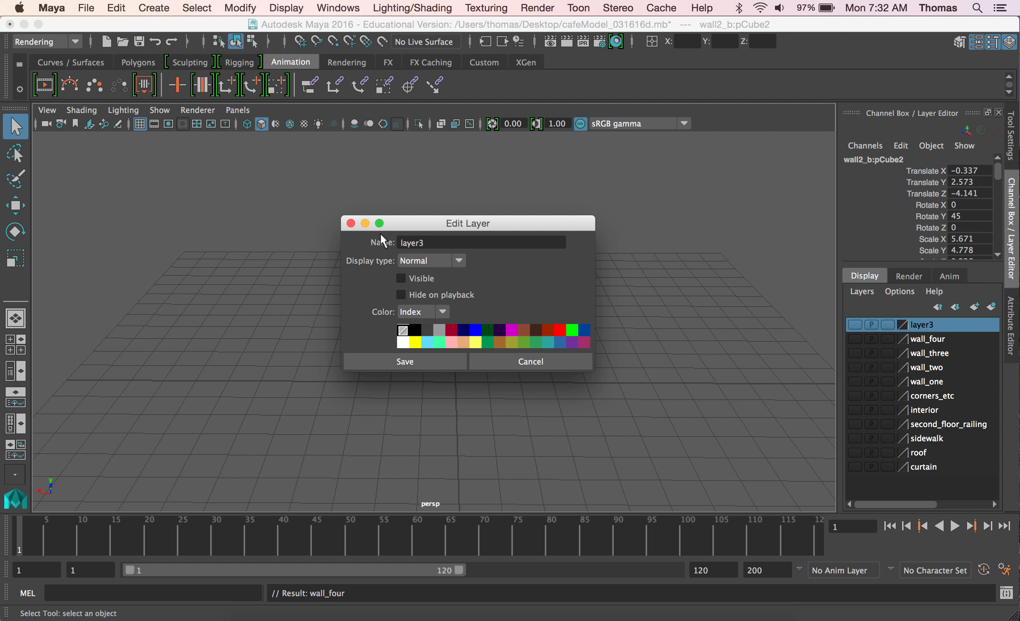
pyautogui.write('wall_five')
pyautogui.click(460, 356)
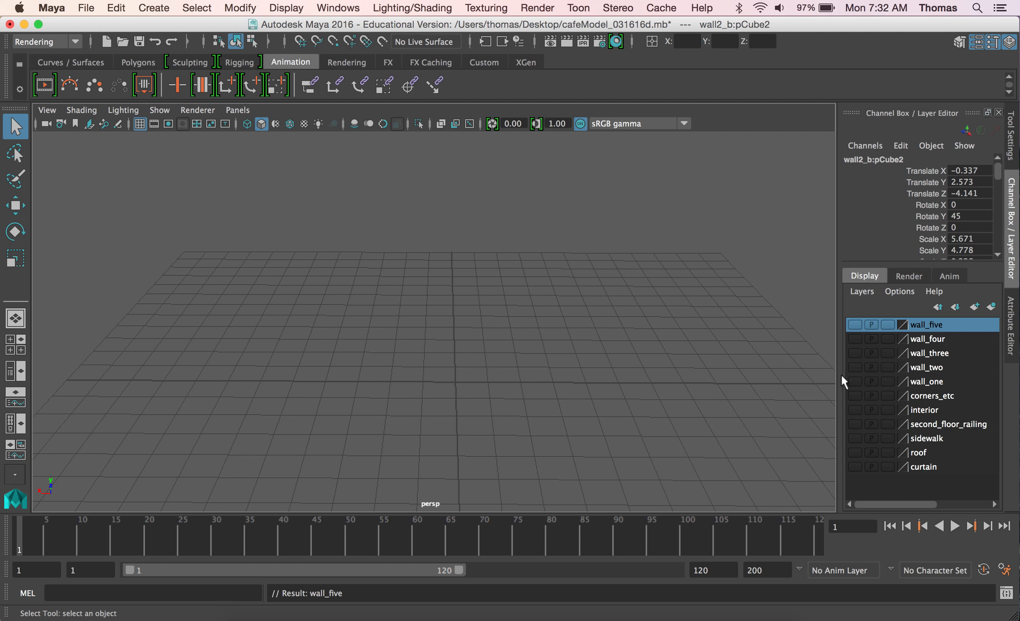
# Step: Show only the wall_one layer, frame its wall and select all of the wall's faces
pyautogui.click(855, 379)
pyautogui.click(536, 314)
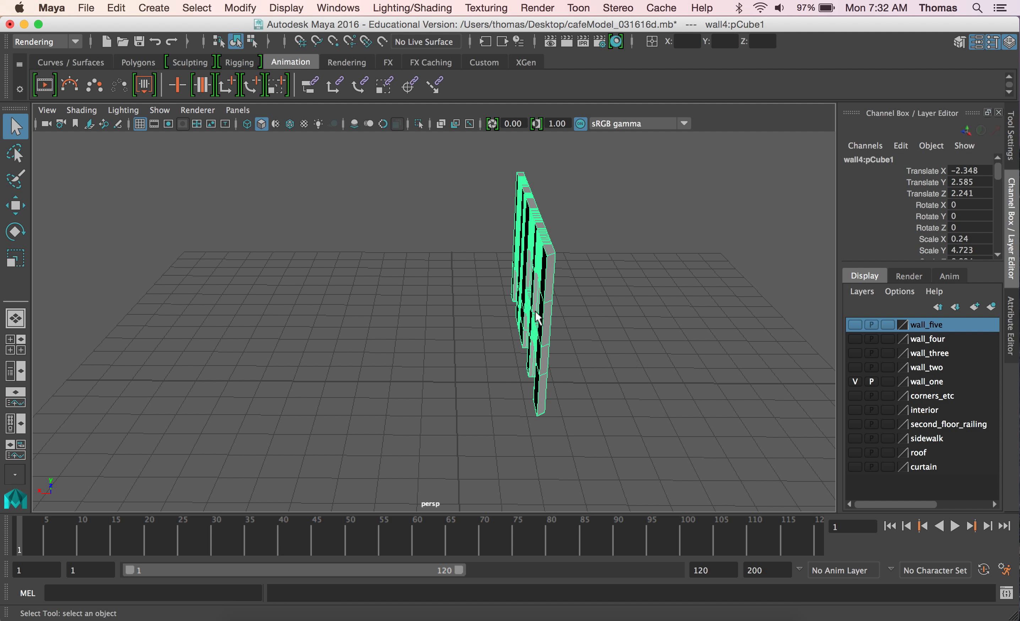
pyautogui.press('f')
pyautogui.keyDown('alt'); pyautogui.moveTo(535, 321); pyautogui.dragTo(341, 334); pyautogui.keyUp('alt')
pyautogui.moveTo(497, 284); pyautogui.dragTo(496, 275, button='right')
pyautogui.moveTo(231, 193); pyautogui.dragTo(633, 427)
# Step: Show the wall in the side view and open the UV Editor, placing its window clear of the wall
pyautogui.press('space')
pyautogui.press('space')
pyautogui.press('space')
pyautogui.scroll(-2, 490, 409)
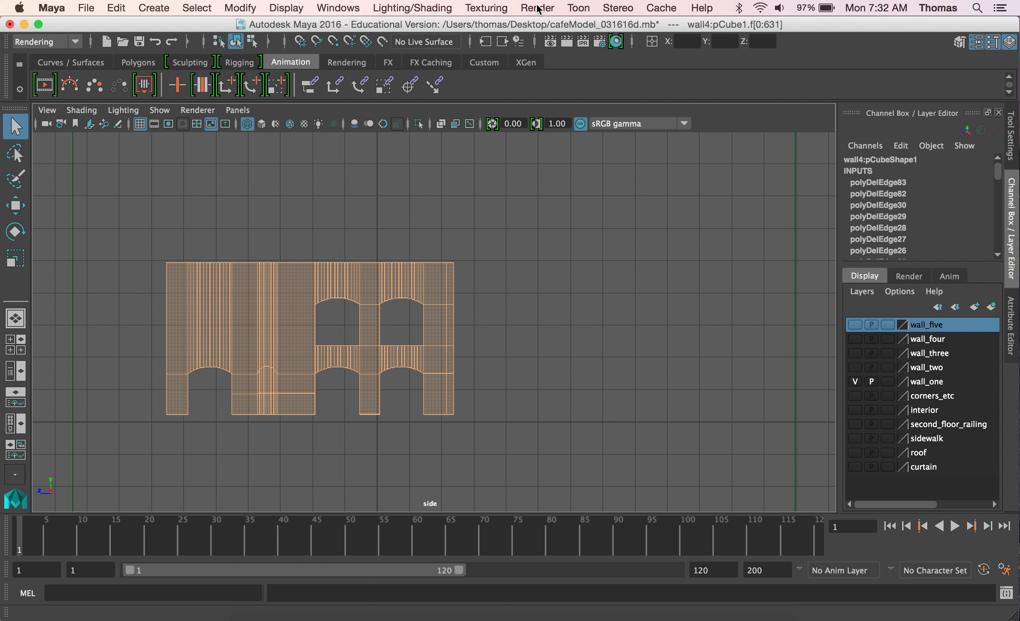
pyautogui.click(338, 8)
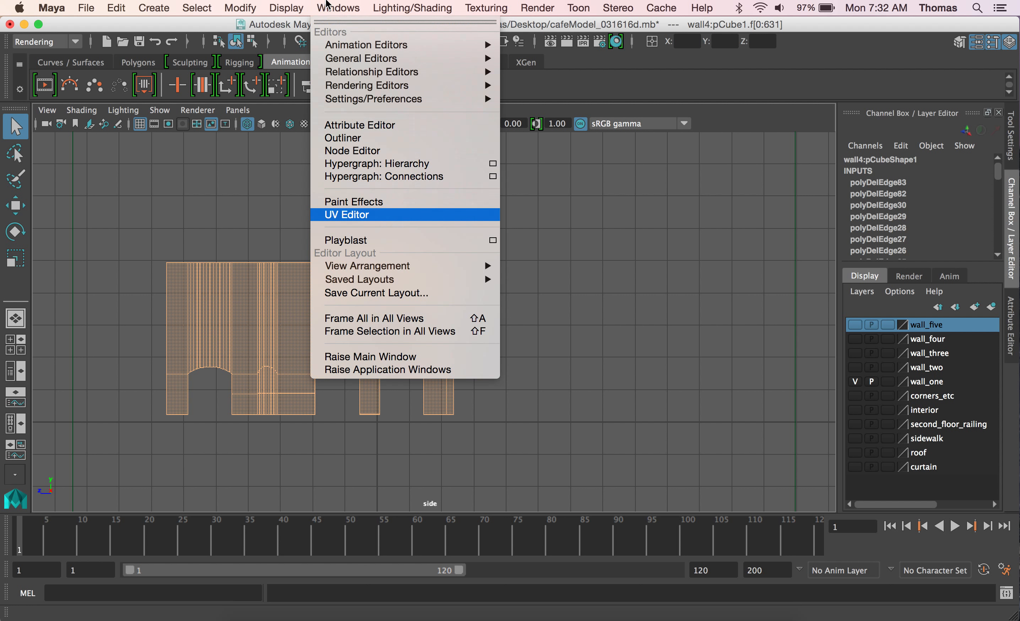
pyautogui.click(347, 215)
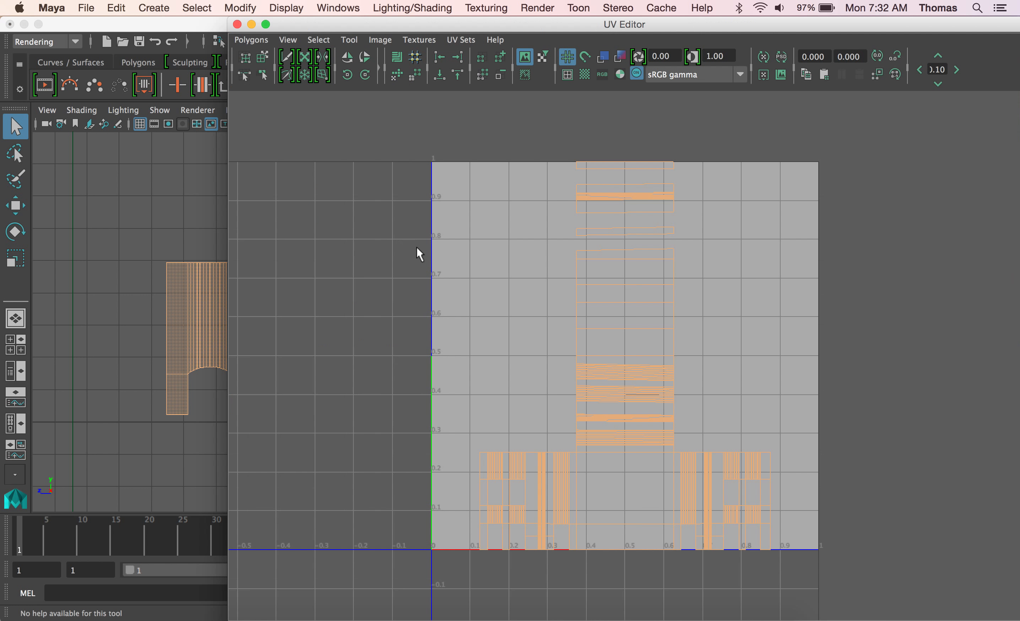
pyautogui.moveTo(384, 24); pyautogui.dragTo(231, 355)
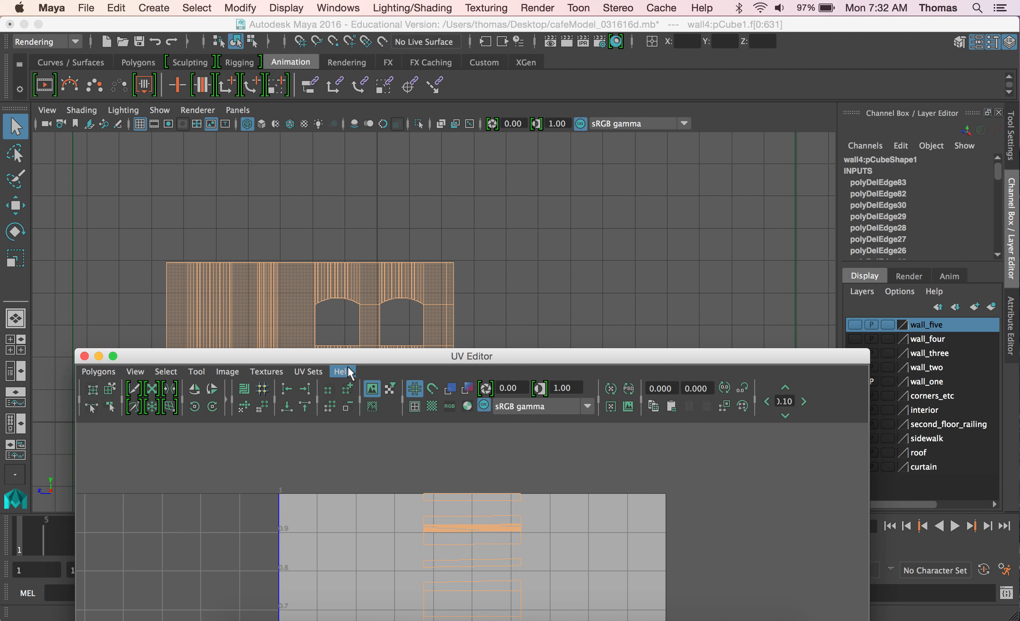
pyautogui.moveTo(349, 363); pyautogui.dragTo(438, 482)
pyautogui.click(184, 135)
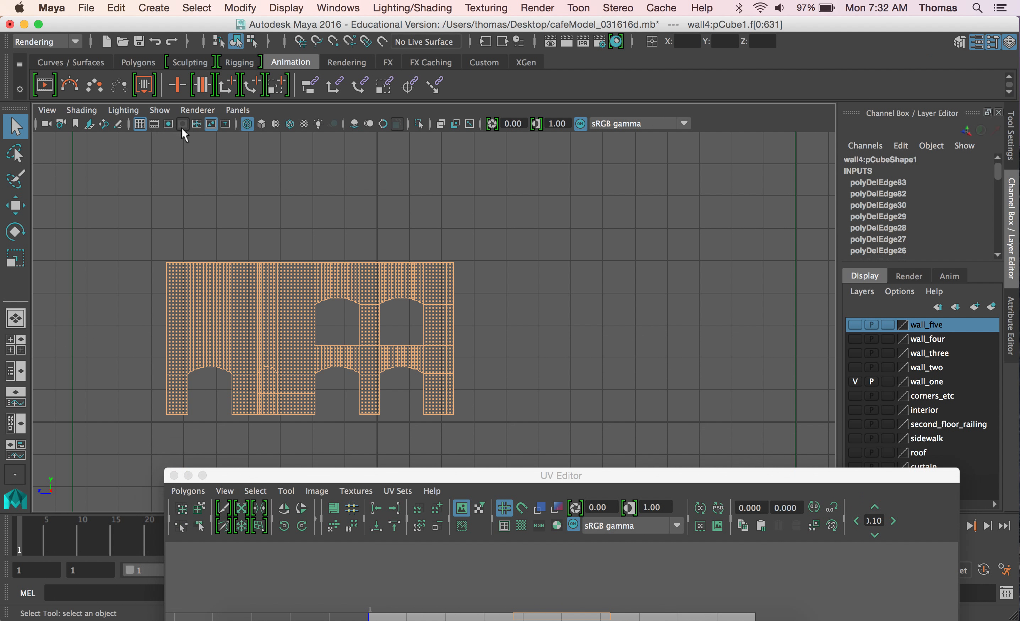
# Step: Apply a planar UV projection from the camera to the wall faces, fitted to the bounding box and keeping the image width/height ratio
pyautogui.keyDown('alt'); pyautogui.moveTo(377, 312); pyautogui.dragTo(510, 242, button='middle'); pyautogui.keyUp('alt')
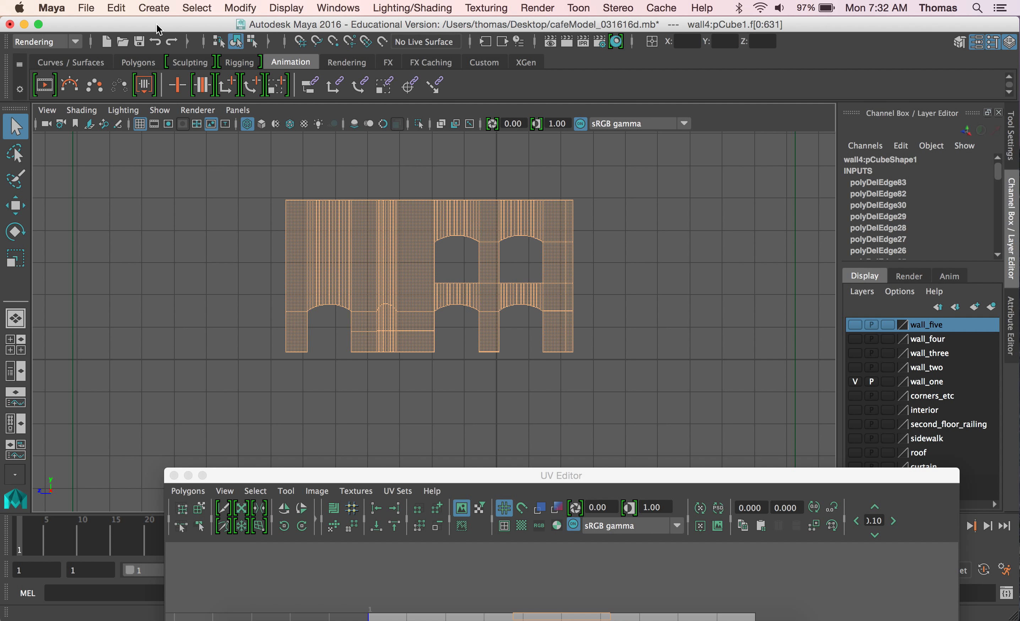
pyautogui.click(30, 39)
pyautogui.click(34, 53)
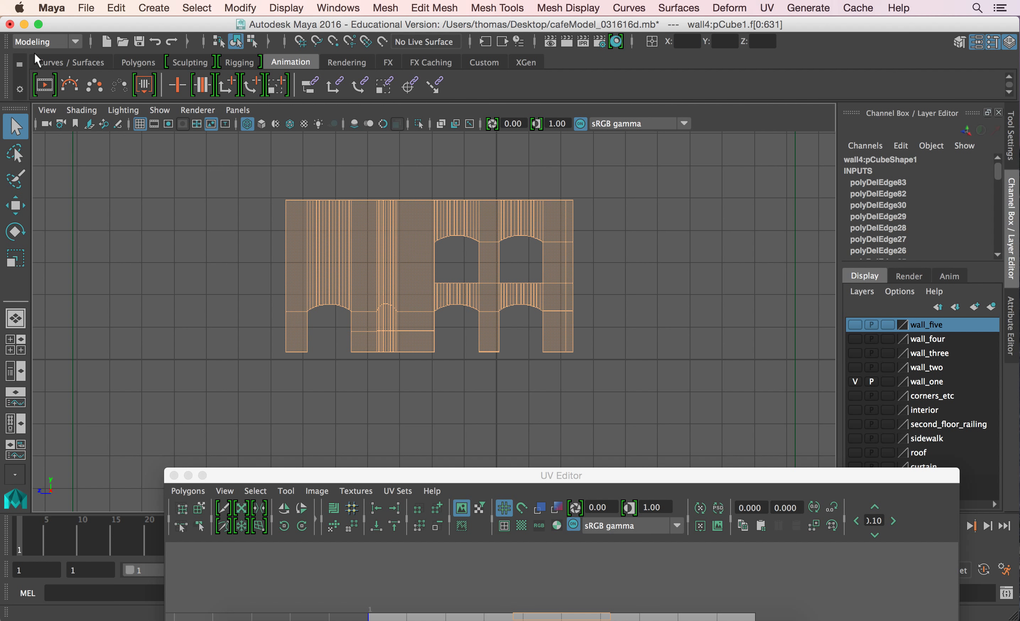
pyautogui.click(768, 7)
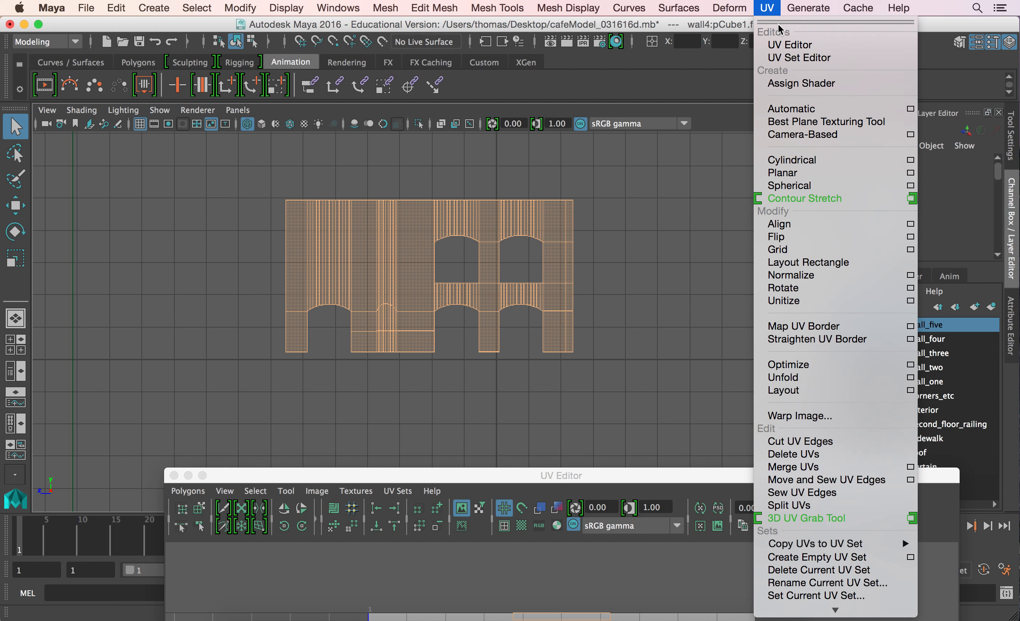
pyautogui.click(911, 173)
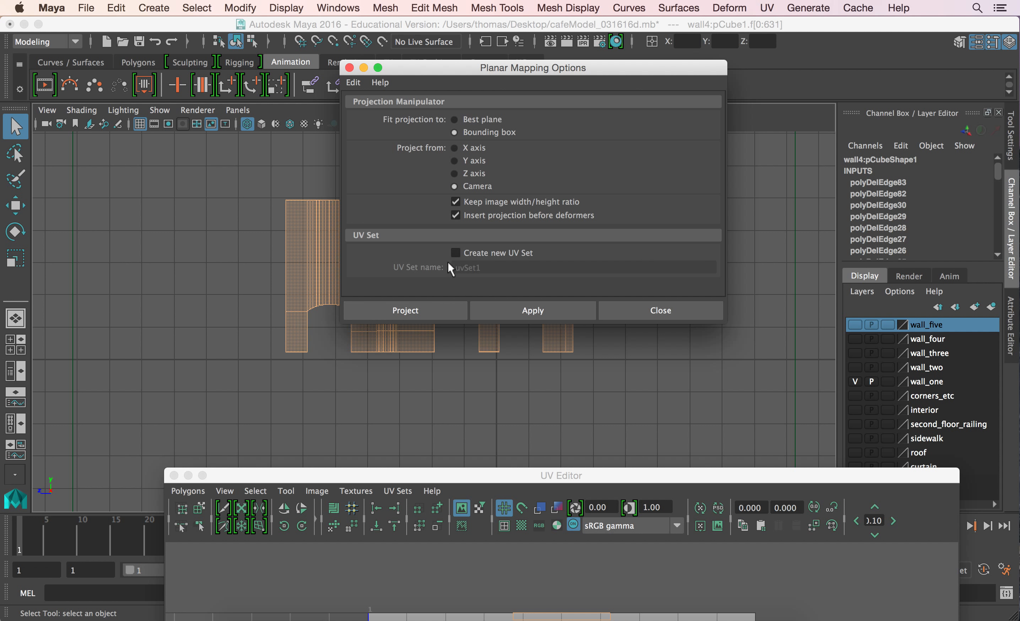
pyautogui.click(433, 309)
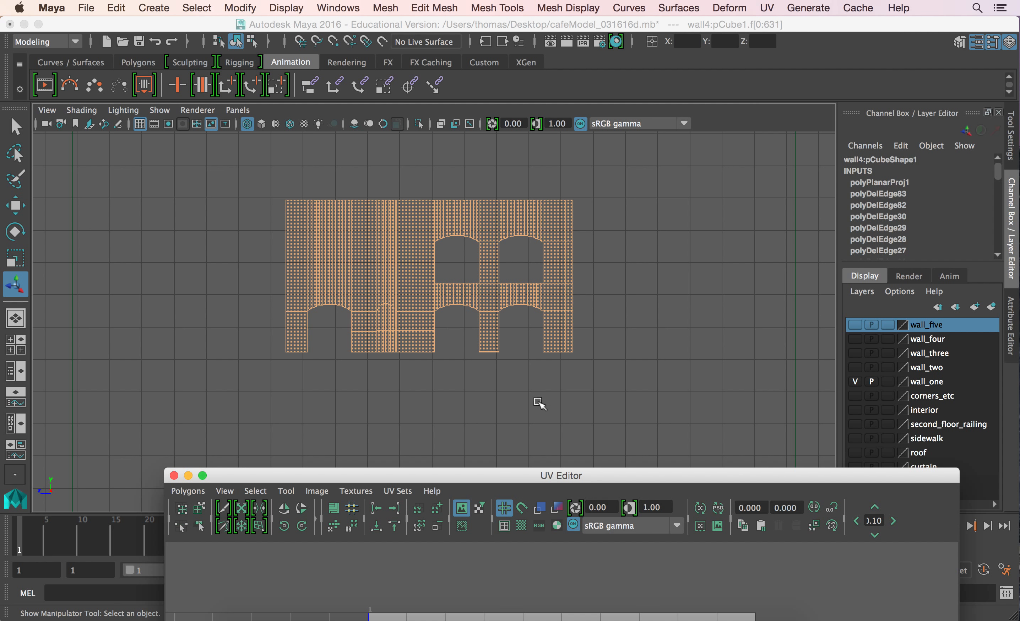
# Step: Select all of the wall's UVs in the UV Editor and move them up to just above the 0–1 texture square
pyautogui.moveTo(559, 483); pyautogui.dragTo(464, 79)
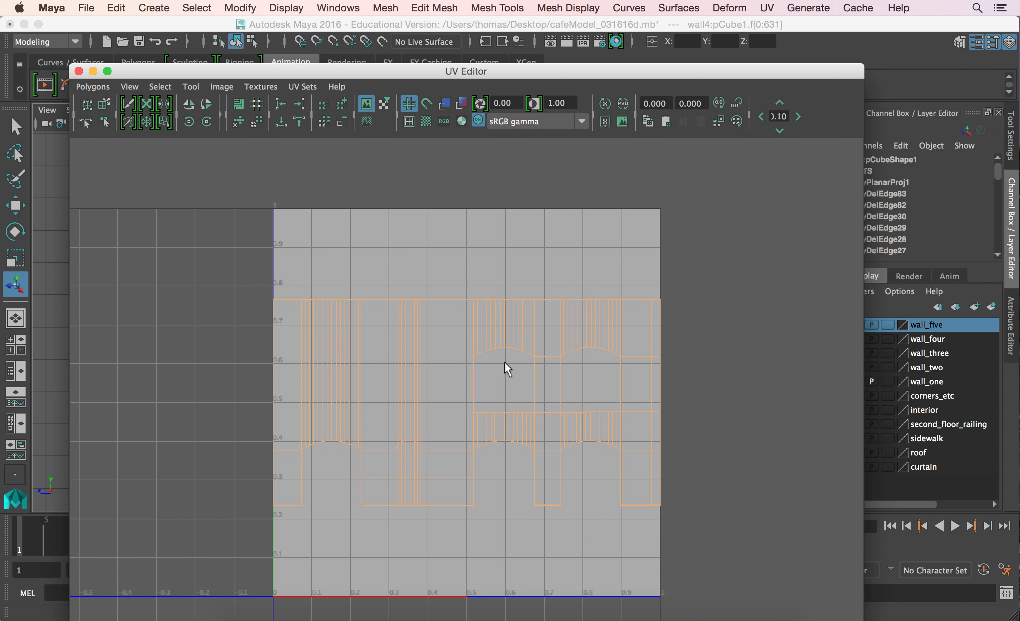
pyautogui.scroll(-3, 484, 377)
pyautogui.moveTo(458, 357); pyautogui.dragTo(508, 354, button='right')
pyautogui.moveTo(320, 297); pyautogui.dragTo(586, 492)
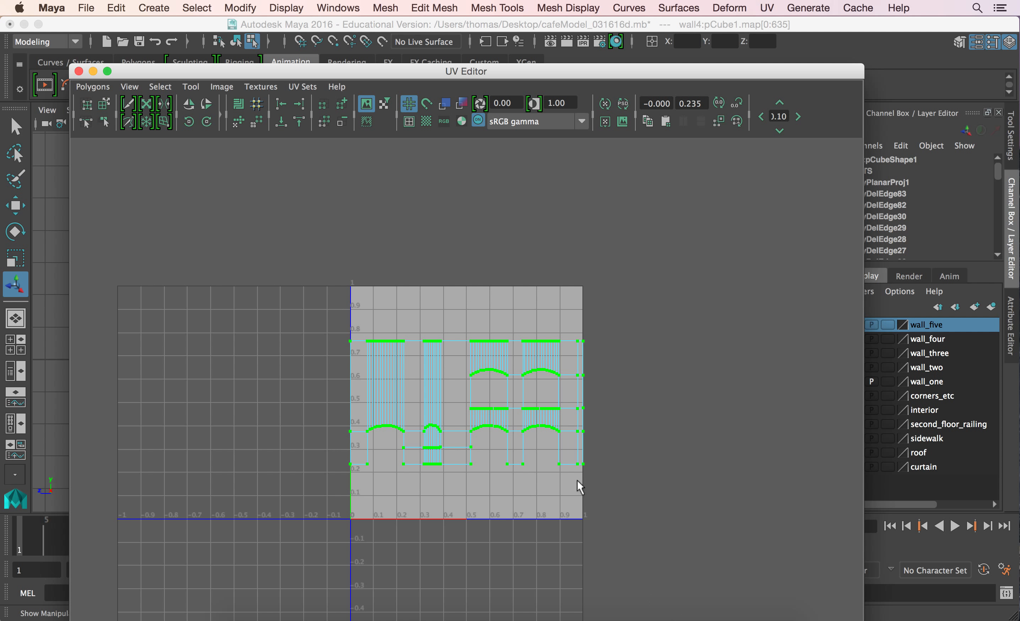
pyautogui.press('w')
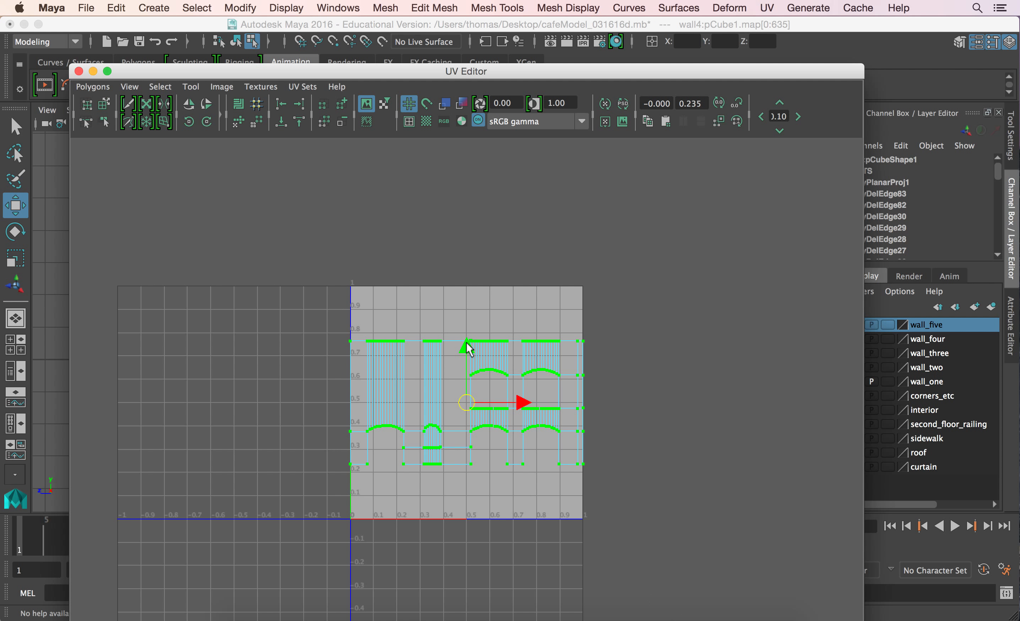
pyautogui.moveTo(468, 347); pyautogui.dragTo(467, 149)
pyautogui.moveTo(496, 81); pyautogui.dragTo(827, 153)
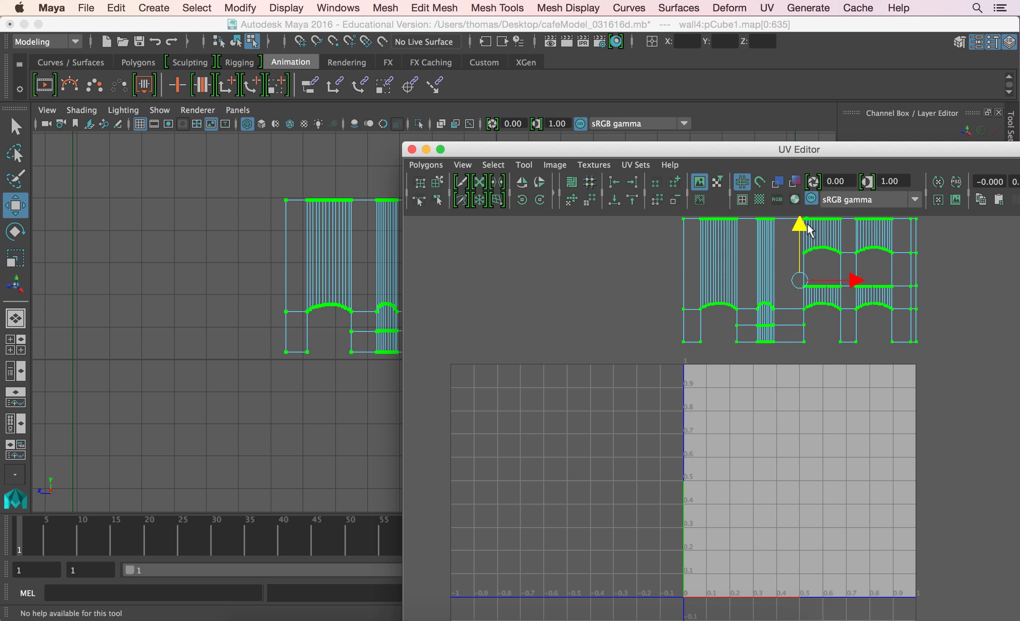
pyautogui.moveTo(803, 229); pyautogui.dragTo(802, 236)
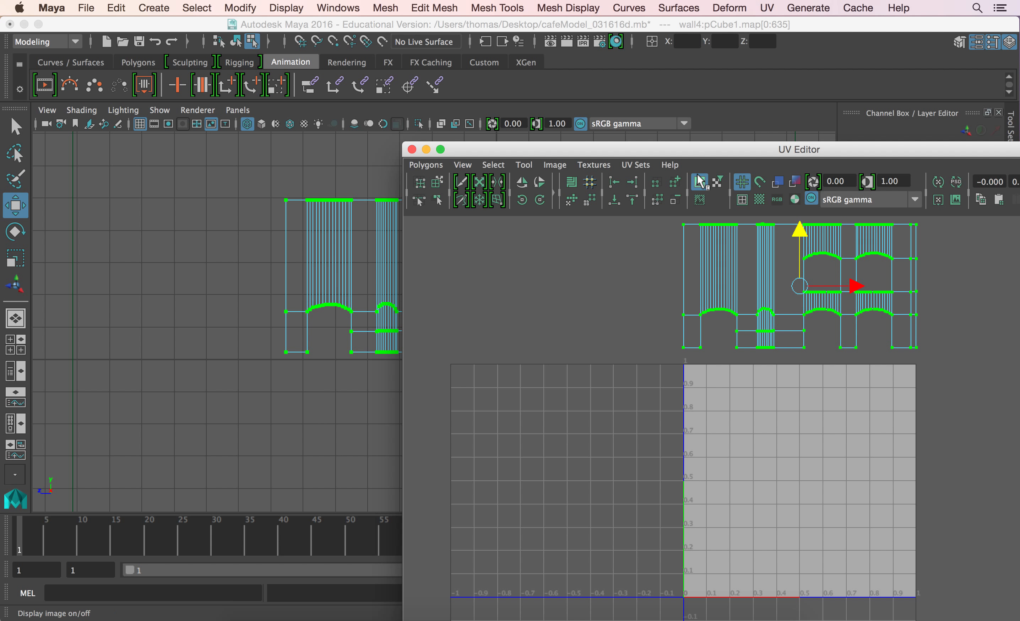
# Step: In the perspective view, select the inner side faces of the outermost pillar at the upper window and the lower arch
pyautogui.moveTo(685, 151); pyautogui.dragTo(646, 434)
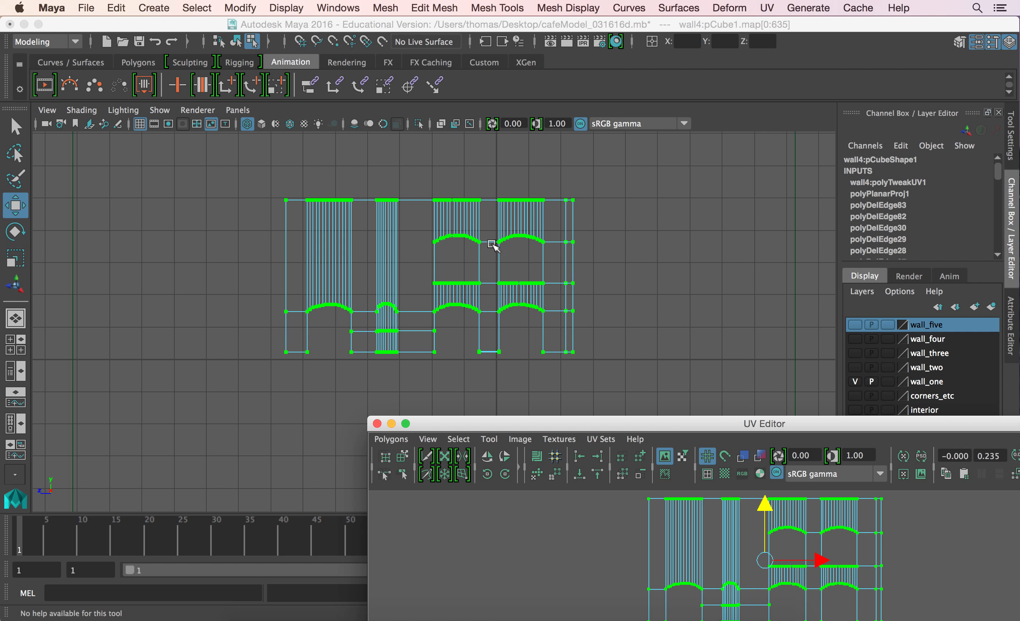
pyautogui.press('space')
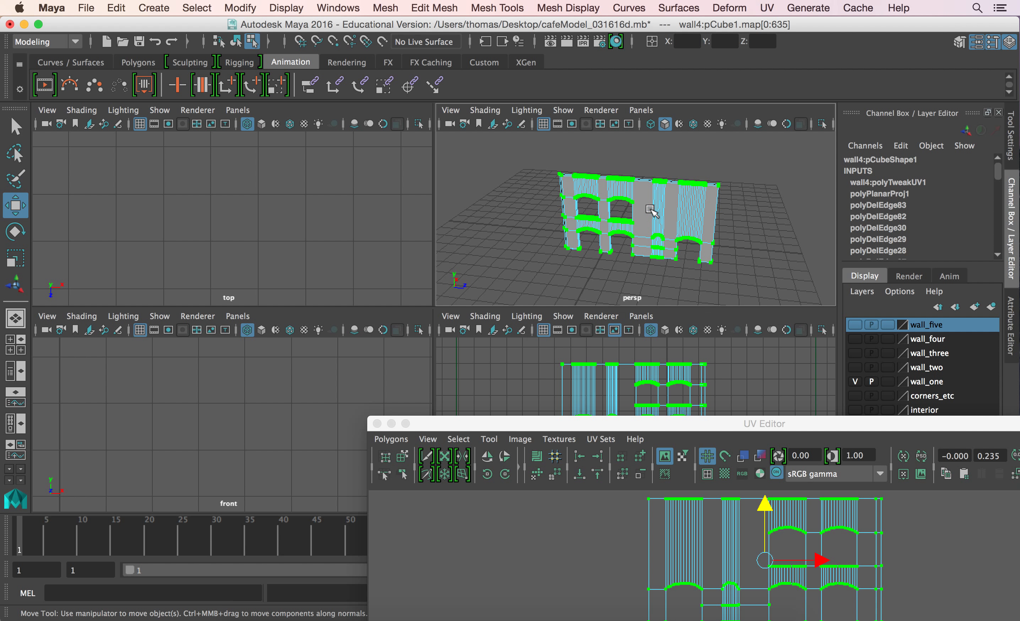
pyautogui.press('space')
pyautogui.moveTo(615, 426); pyautogui.dragTo(660, 501)
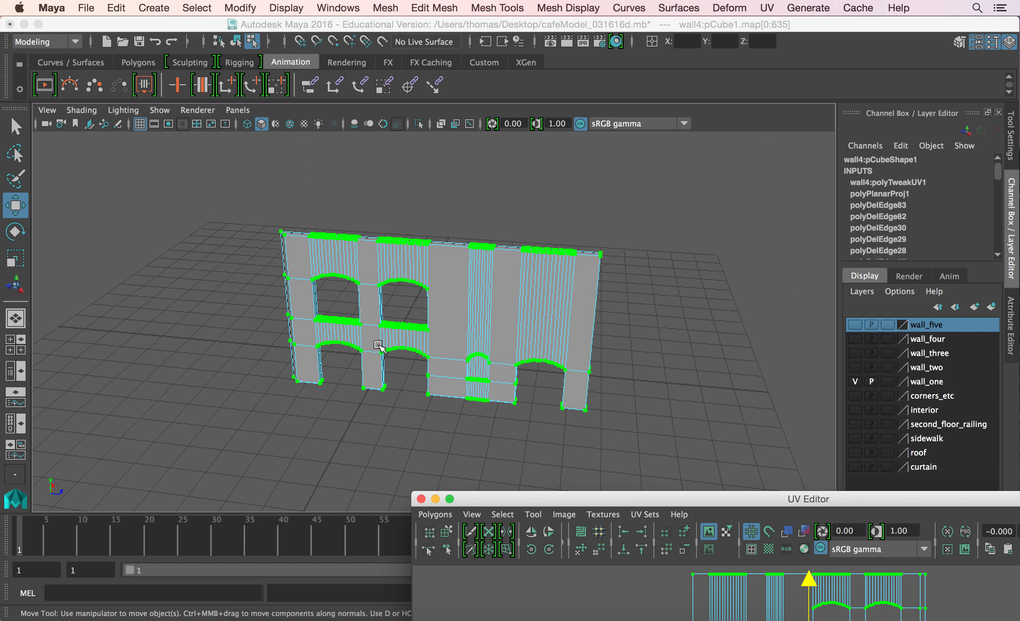
pyautogui.keyDown('alt'); pyautogui.moveTo(353, 312); pyautogui.dragTo(558, 337, button='right'); pyautogui.keyUp('alt')
pyautogui.keyDown('alt'); pyautogui.moveTo(436, 339); pyautogui.dragTo(432, 313); pyautogui.keyUp('alt')
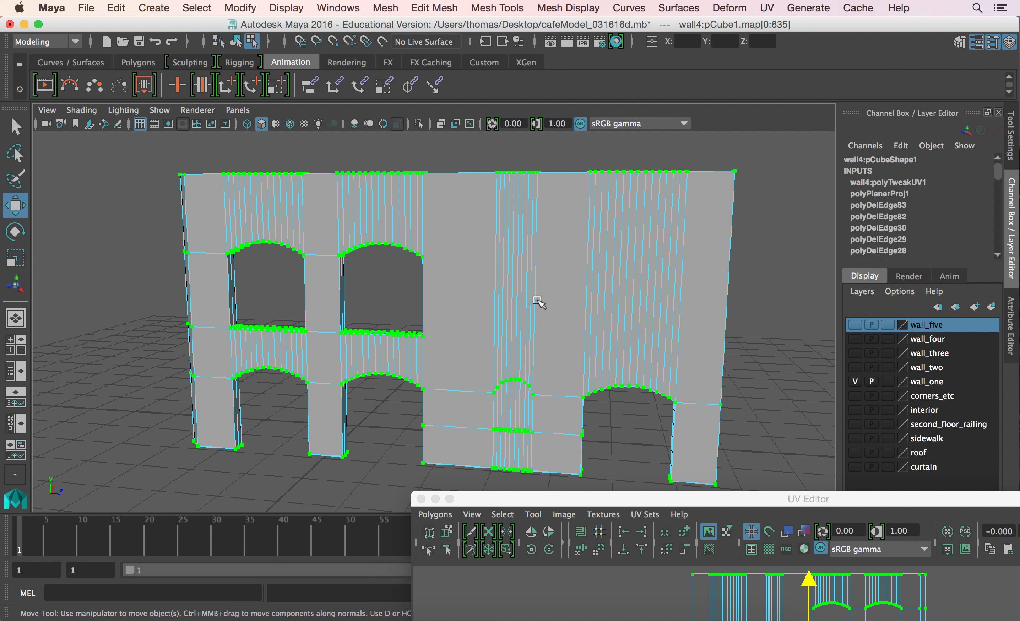
pyautogui.keyDown('alt'); pyautogui.moveTo(296, 320); pyautogui.dragTo(466, 341, button='right'); pyautogui.keyUp('alt')
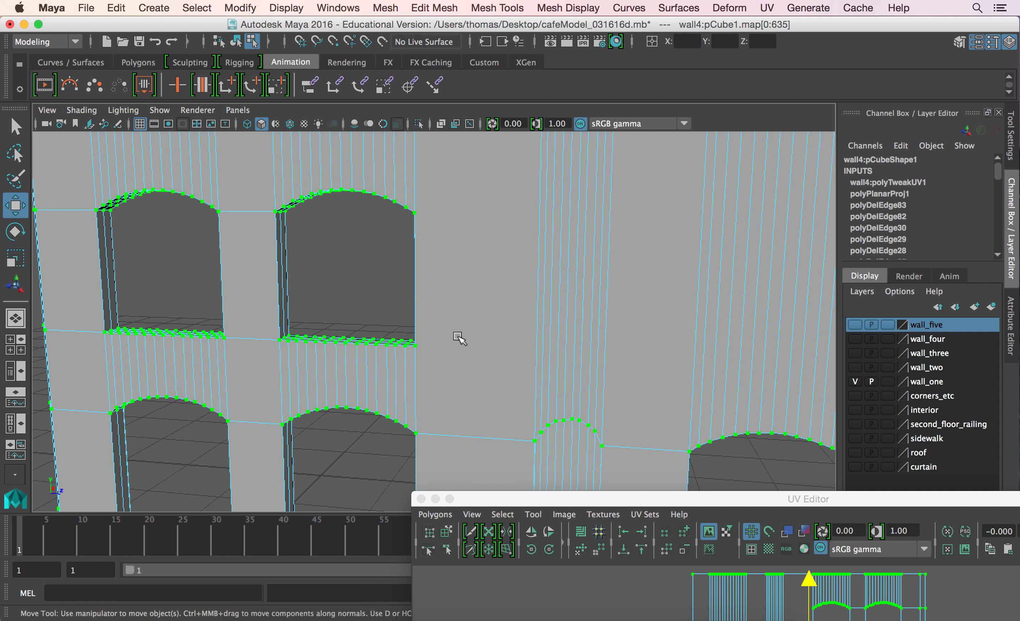
pyautogui.keyDown('alt'); pyautogui.moveTo(374, 242); pyautogui.dragTo(527, 193, button='middle'); pyautogui.keyUp('alt')
pyautogui.keyDown('alt'); pyautogui.moveTo(357, 250); pyautogui.dragTo(335, 276); pyautogui.keyUp('alt')
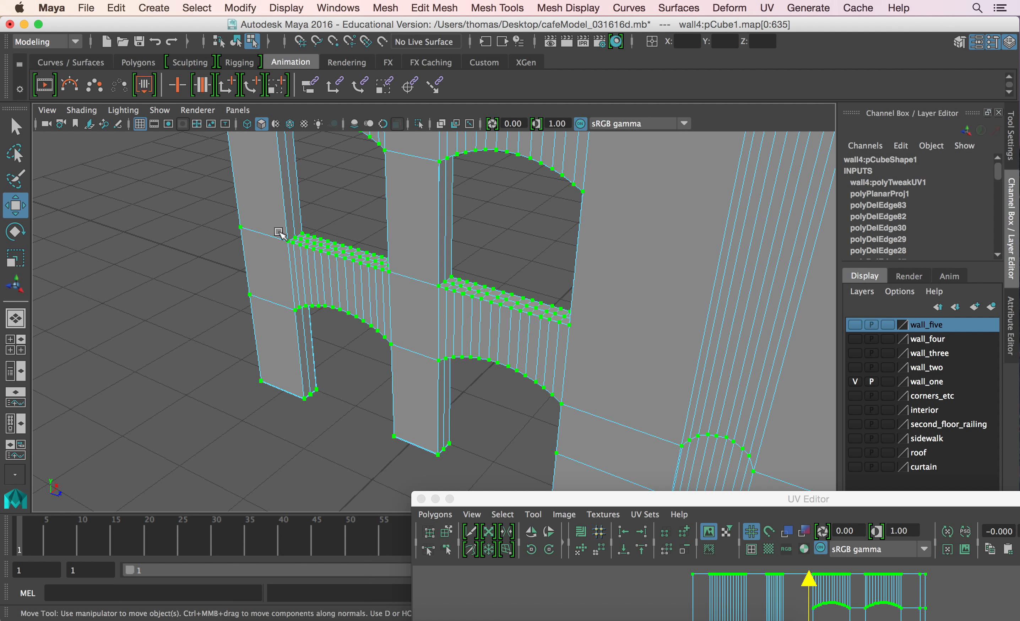
pyautogui.moveTo(294, 198); pyautogui.dragTo(294, 225, button='right')
pyautogui.click(298, 206)
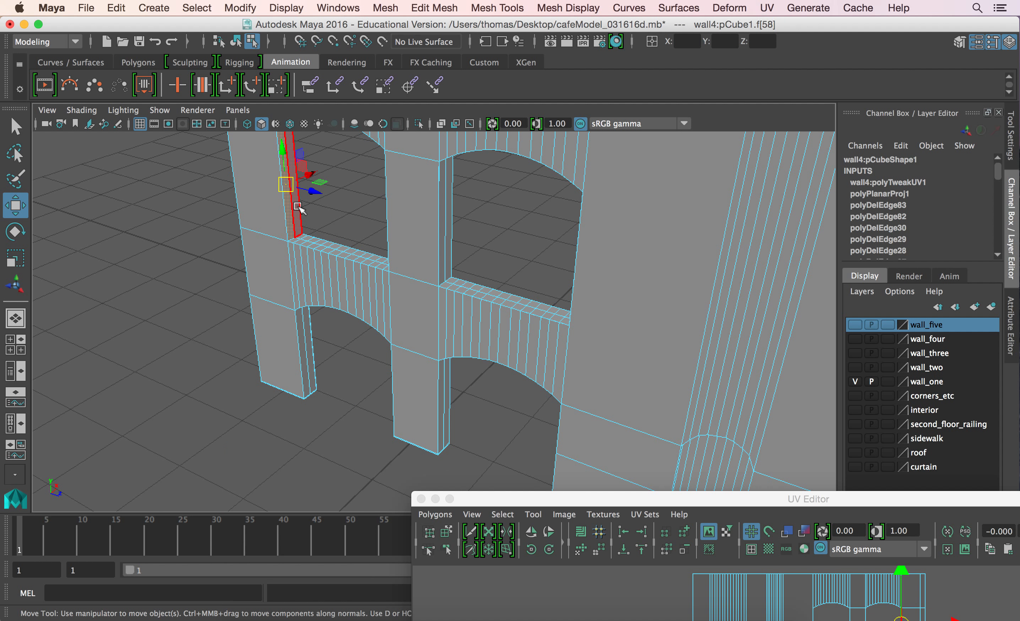
pyautogui.keyDown('shift'); pyautogui.click(298, 206); pyautogui.keyUp('shift')
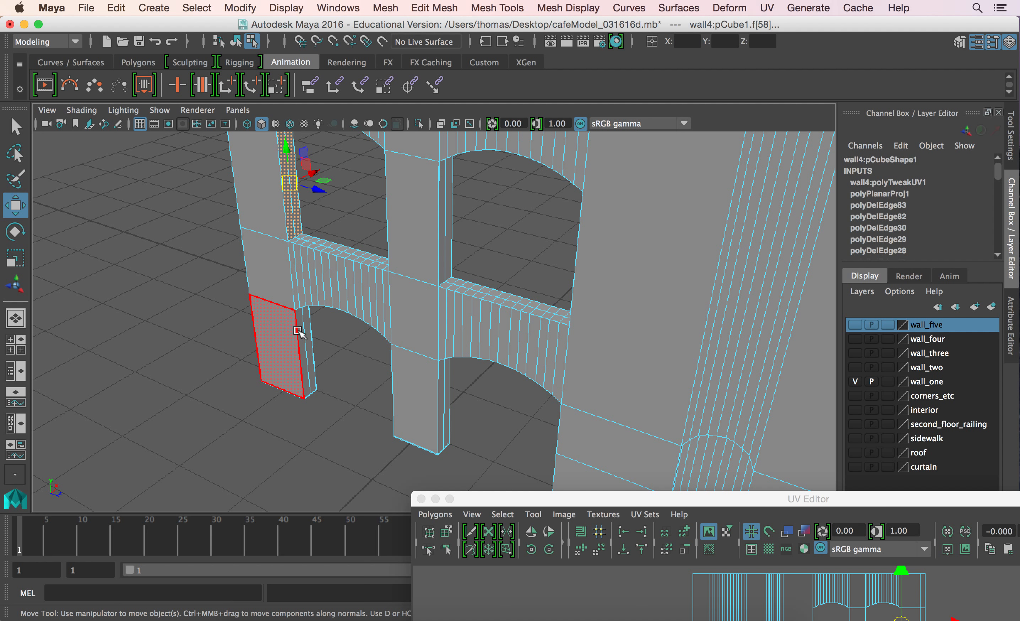
pyautogui.keyDown('shift'); pyautogui.click(312, 331); pyautogui.keyUp('shift')
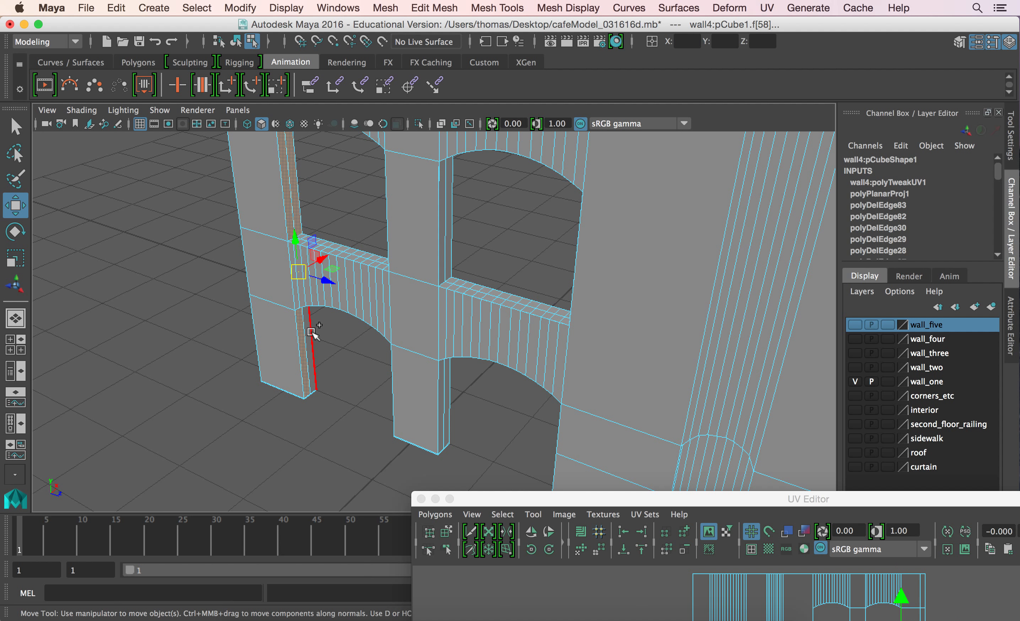
pyautogui.keyDown('shift'); pyautogui.click(312, 332); pyautogui.keyUp('shift')
# Step: Add the opposite side faces of both upper windows and both lower arches to the face selection
pyautogui.keyDown('alt'); pyautogui.moveTo(352, 370); pyautogui.dragTo(371, 312); pyautogui.keyUp('alt')
pyautogui.keyDown('alt'); pyautogui.moveTo(280, 272); pyautogui.dragTo(325, 276); pyautogui.keyUp('alt')
pyautogui.click(347, 259)
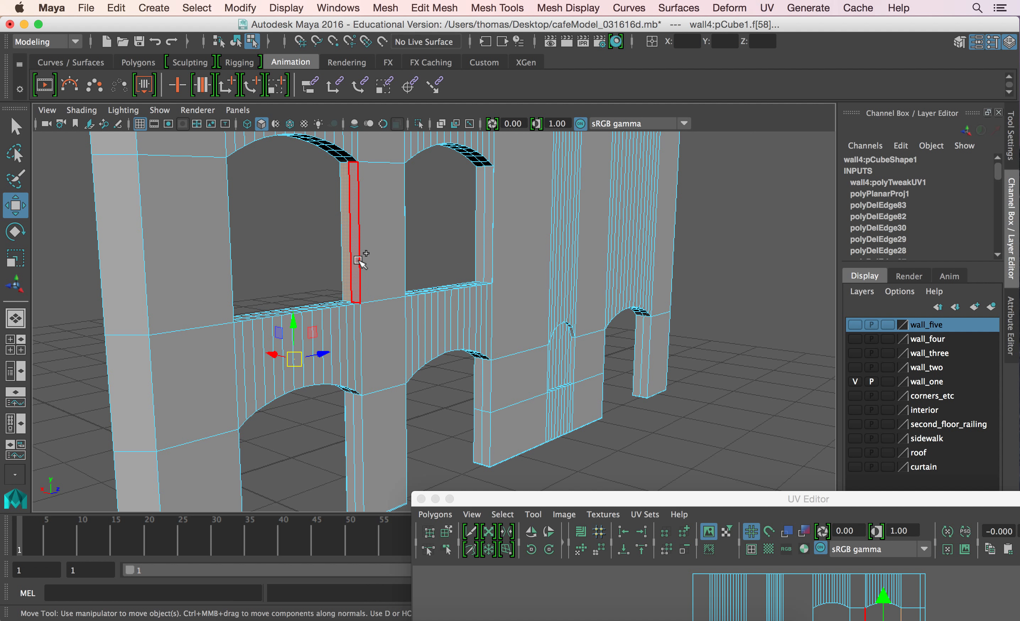
pyautogui.keyDown('shift'); pyautogui.click(356, 287); pyautogui.keyUp('shift')
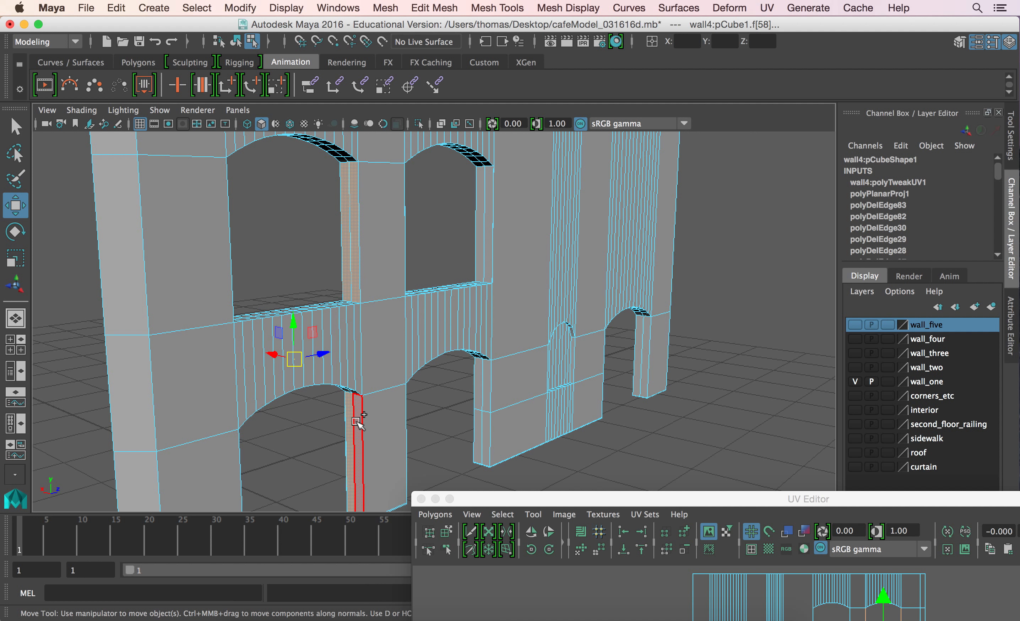
pyautogui.keyDown('shift'); pyautogui.click(357, 422); pyautogui.keyUp('shift')
pyautogui.keyDown('shift'); pyautogui.click(478, 427); pyautogui.keyUp('shift')
pyautogui.keyDown('shift'); pyautogui.click(490, 429); pyautogui.keyUp('shift')
pyautogui.keyDown('shift'); pyautogui.click(485, 397); pyautogui.keyUp('shift')
pyautogui.keyDown('shift'); pyautogui.click(480, 395); pyautogui.keyUp('shift')
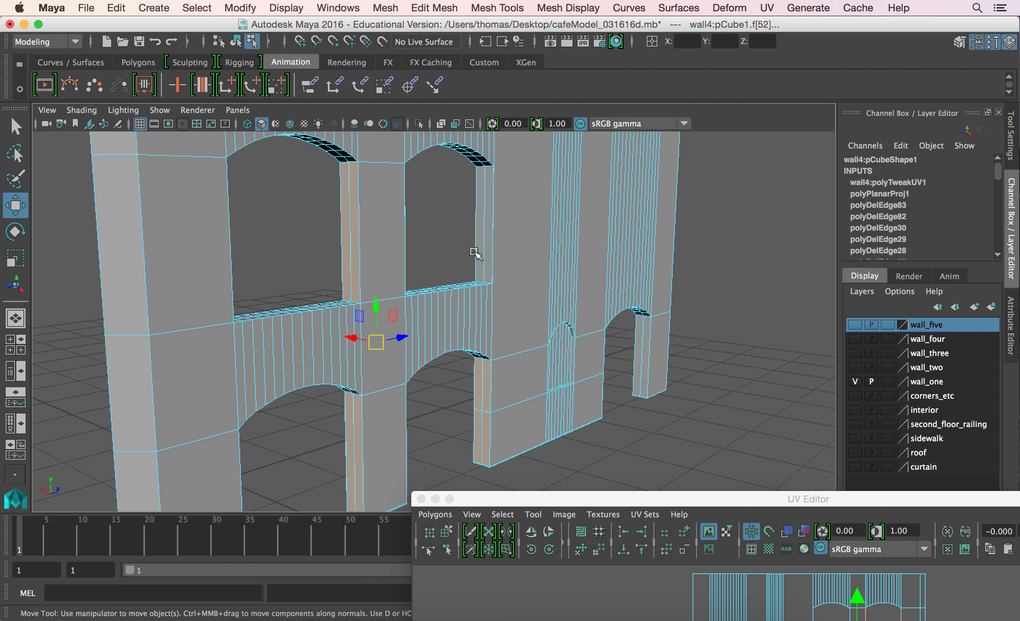
pyautogui.keyDown('shift'); pyautogui.click(480, 253); pyautogui.keyUp('shift')
# Step: Add the middle pillar's remaining side faces, at the second upper window and the arch below it, to the selection
pyautogui.keyDown('alt'); pyautogui.moveTo(462, 341); pyautogui.dragTo(289, 335); pyautogui.keyUp('alt')
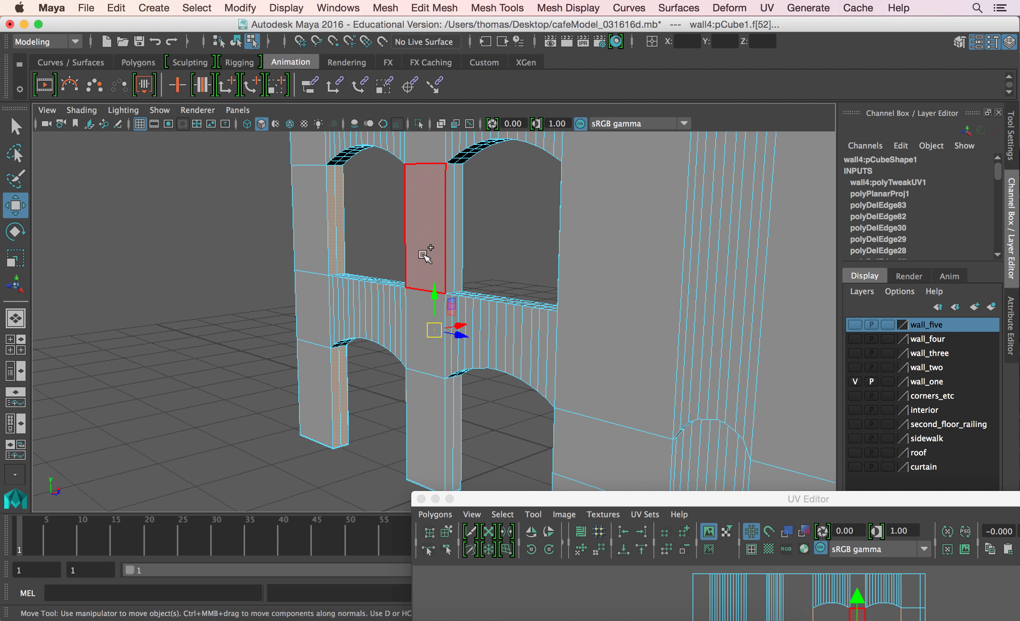
pyautogui.keyDown('shift'); pyautogui.click(463, 256); pyautogui.keyUp('shift')
pyautogui.keyDown('shift'); pyautogui.click(461, 257); pyautogui.keyUp('shift')
pyautogui.keyDown('alt'); pyautogui.moveTo(439, 272); pyautogui.dragTo(325, 192, button='middle'); pyautogui.keyUp('alt')
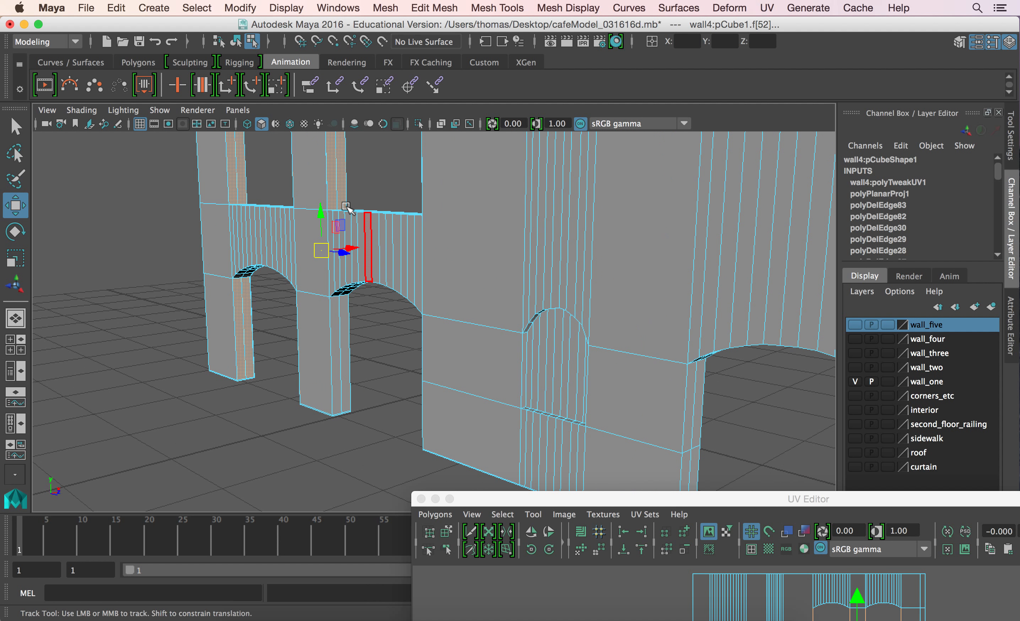
pyautogui.keyDown('shift'); pyautogui.click(340, 359); pyautogui.keyUp('shift')
# Step: Add the side faces on both sides of the large arched doorway to the selection
pyautogui.keyDown('alt'); pyautogui.moveTo(348, 336); pyautogui.dragTo(181, 243, button='middle'); pyautogui.keyUp('alt')
pyautogui.scroll(-3, 181, 243)
pyautogui.keyDown('shift'); pyautogui.click(460, 305); pyautogui.keyUp('shift')
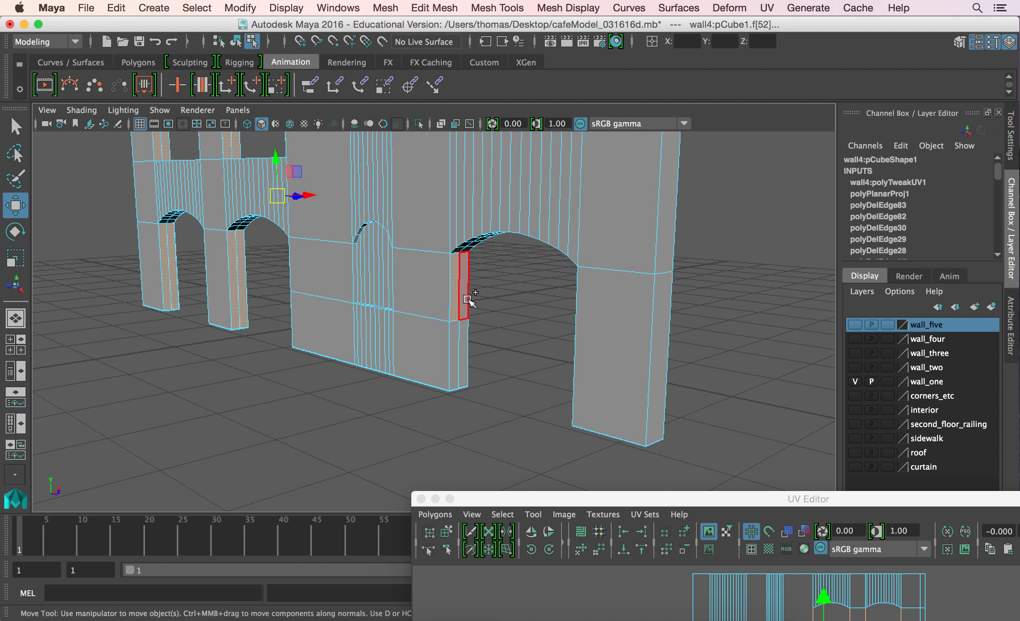
pyautogui.keyDown('shift'); pyautogui.click(458, 347); pyautogui.keyUp('shift')
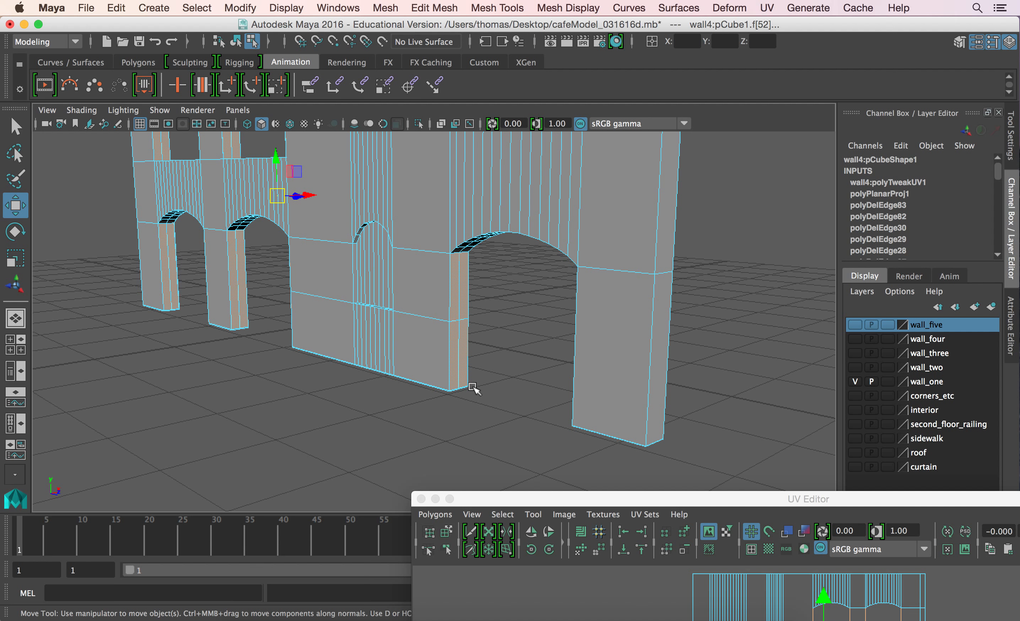
pyautogui.keyDown('alt'); pyautogui.moveTo(434, 404); pyautogui.dragTo(713, 333); pyautogui.keyUp('alt')
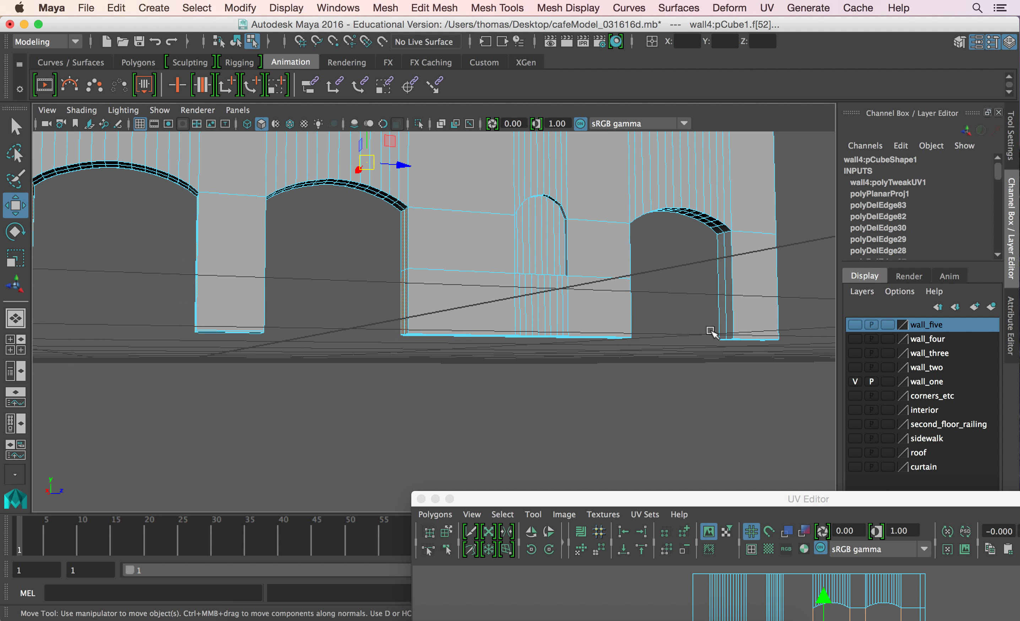
pyautogui.keyDown('shift'); pyautogui.click(727, 321); pyautogui.keyUp('shift')
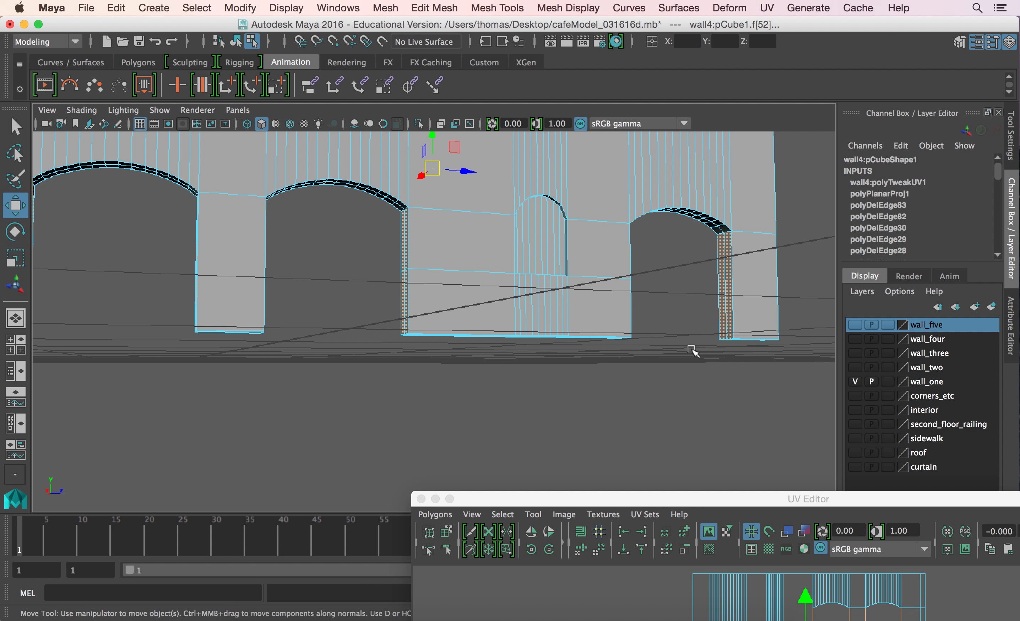
# Step: Add the narrow outer end faces at both ends of the wall to the side-face selection
pyautogui.keyDown('alt'); pyautogui.moveTo(666, 356); pyautogui.dragTo(542, 371); pyautogui.keyUp('alt')
pyautogui.keyDown('alt'); pyautogui.moveTo(604, 382); pyautogui.dragTo(345, 335); pyautogui.keyUp('alt')
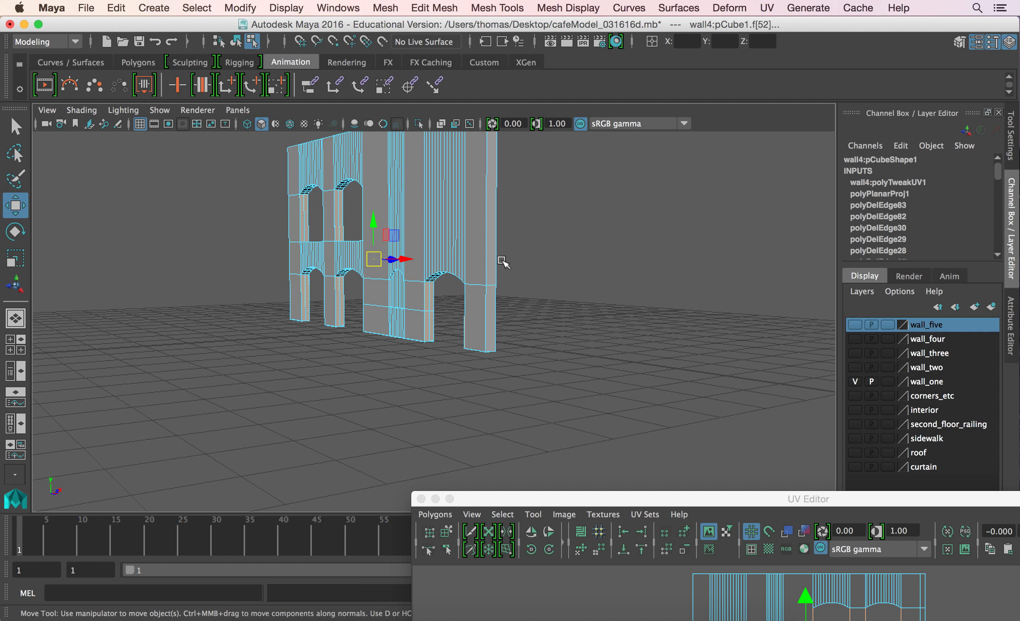
pyautogui.keyDown('shift'); pyautogui.click(492, 264); pyautogui.keyUp('shift')
pyautogui.keyDown('alt'); pyautogui.moveTo(424, 383); pyautogui.dragTo(578, 368); pyautogui.keyUp('alt')
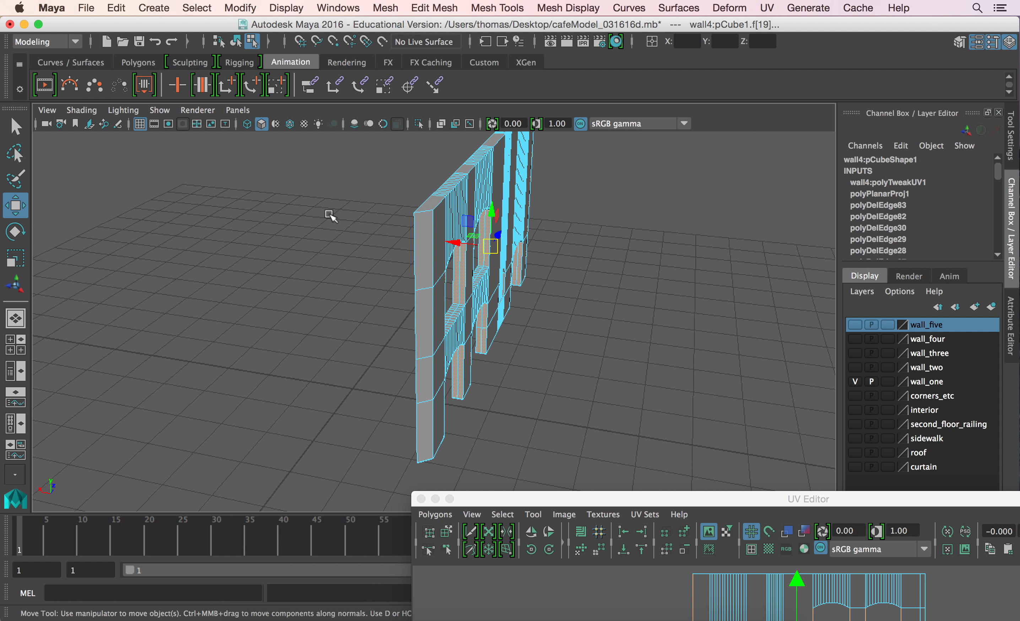
pyautogui.keyDown('shift'); pyautogui.click(424, 263); pyautogui.keyUp('shift')
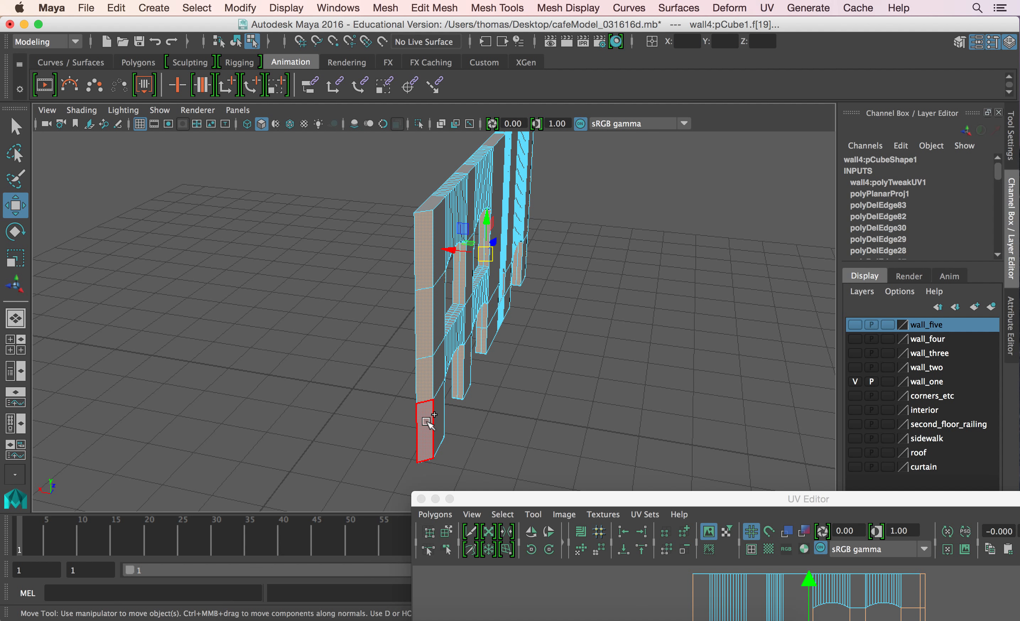
# Step: Frame the selected side and end faces in the front view and apply a planar UV projection to them
pyautogui.keyDown('alt'); pyautogui.moveTo(542, 317); pyautogui.dragTo(495, 305); pyautogui.keyUp('alt')
pyautogui.keyDown('alt'); pyautogui.moveTo(618, 355); pyautogui.dragTo(747, 392, button='right'); pyautogui.keyUp('alt')
pyautogui.keyDown('alt'); pyautogui.moveTo(471, 319); pyautogui.dragTo(184, 321); pyautogui.keyUp('alt')
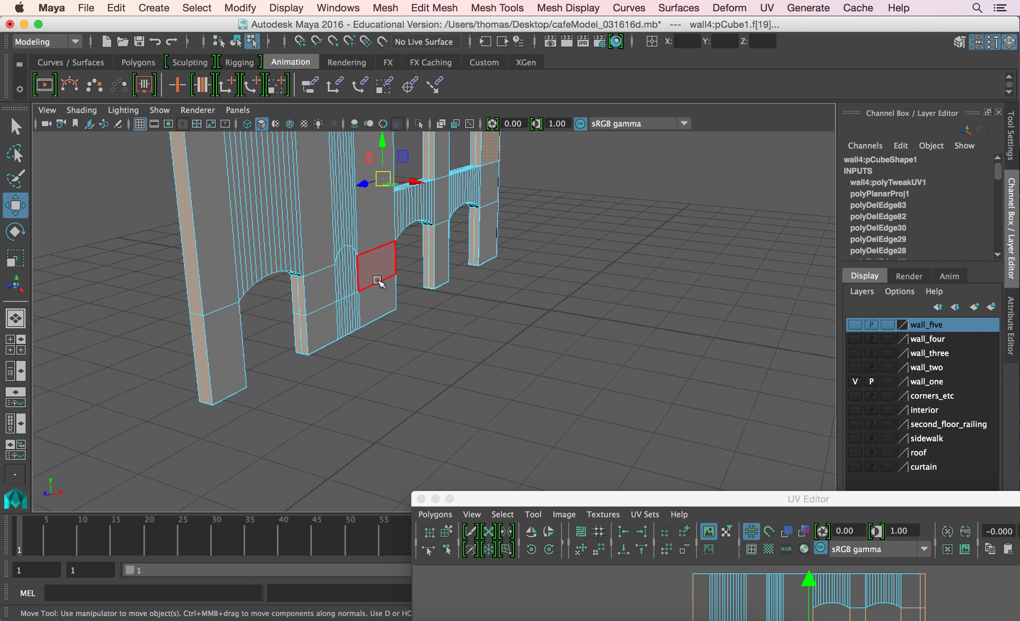
pyautogui.press('space')
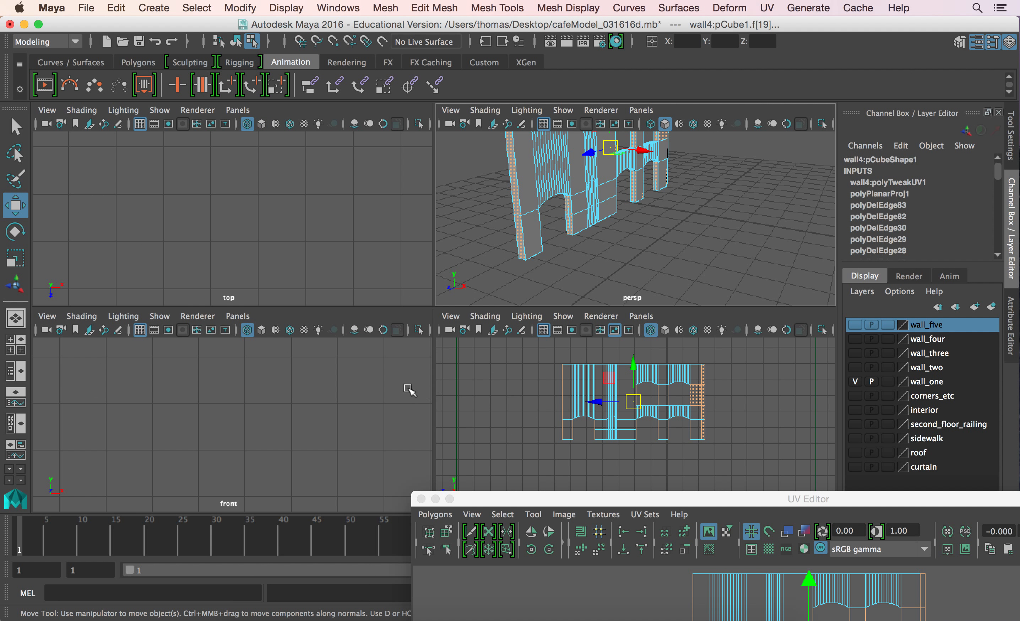
pyautogui.press('space')
pyautogui.press('f')
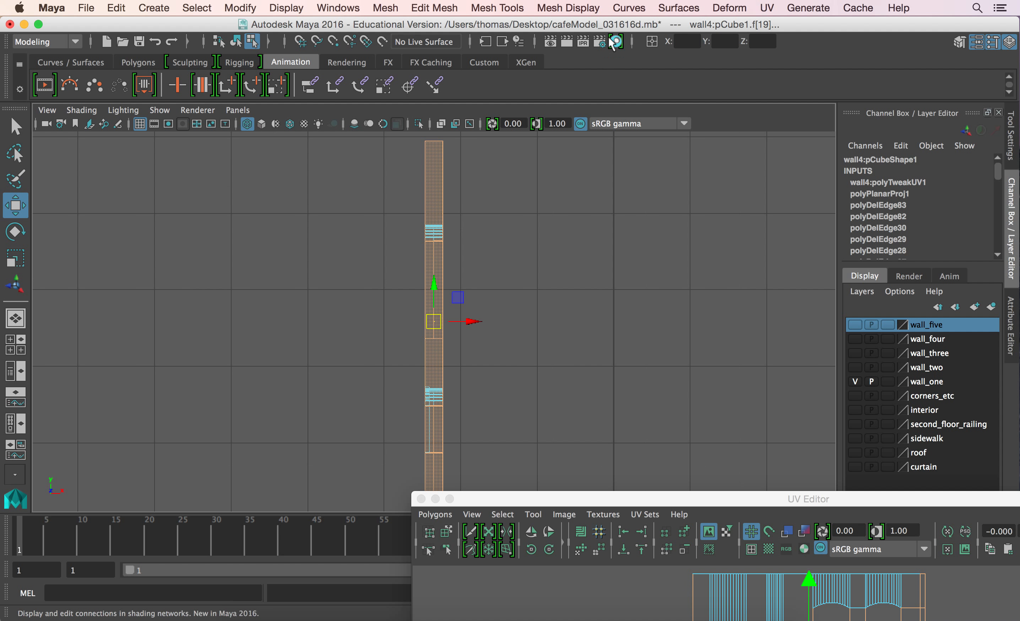
pyautogui.click(767, 10)
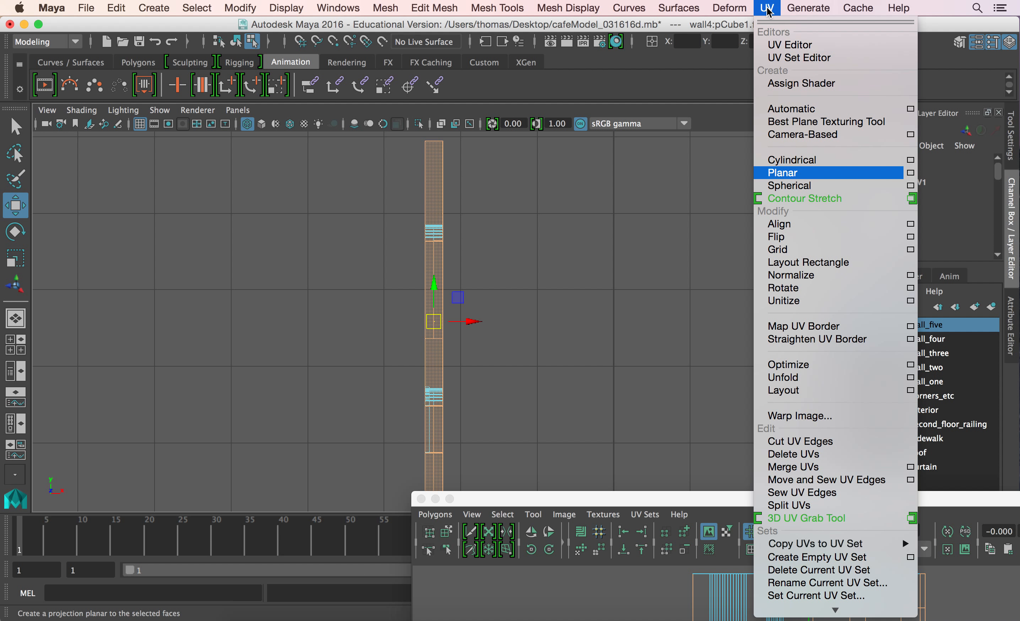
pyautogui.click(783, 173)
# Step: Select all UVs of the newly projected narrow strip and move them out of the 0–1 square, beyond the wall shell
pyautogui.moveTo(743, 499); pyautogui.dragTo(369, 147)
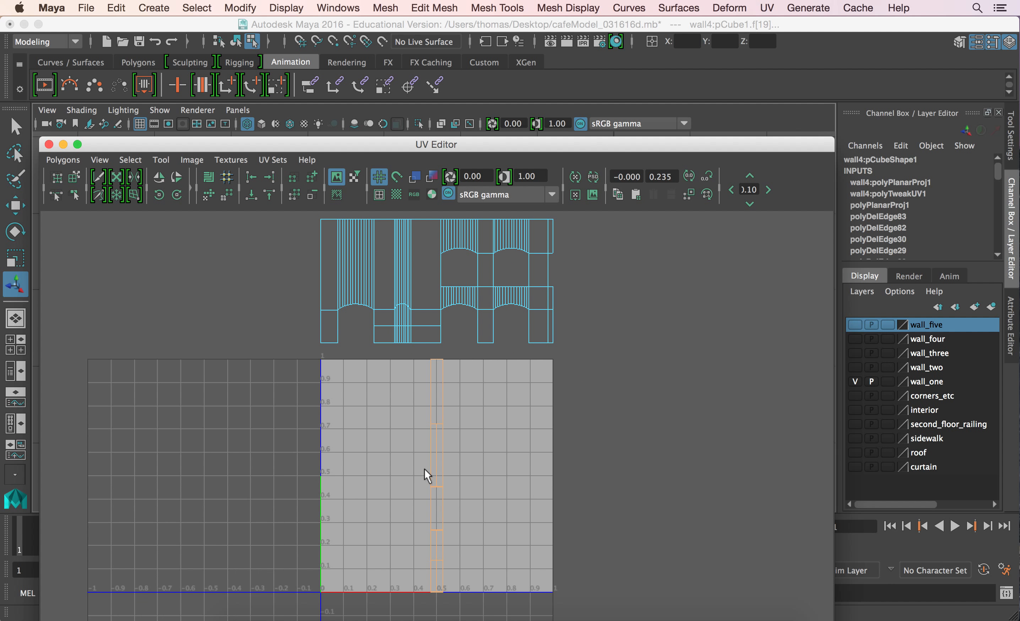
pyautogui.moveTo(428, 463); pyautogui.dragTo(469, 458, button='right')
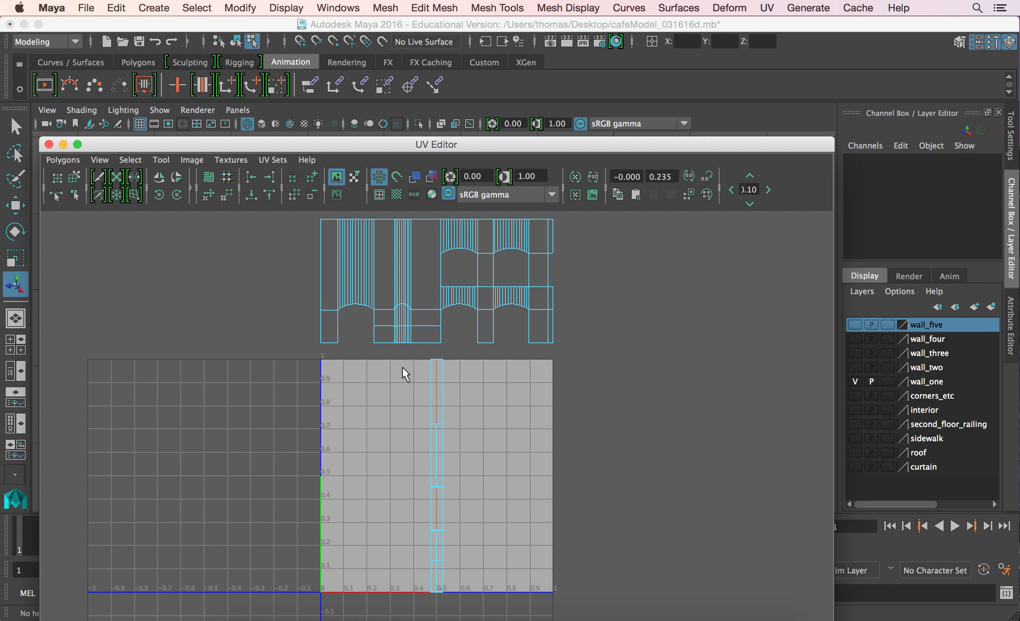
pyautogui.moveTo(396, 353); pyautogui.dragTo(480, 598)
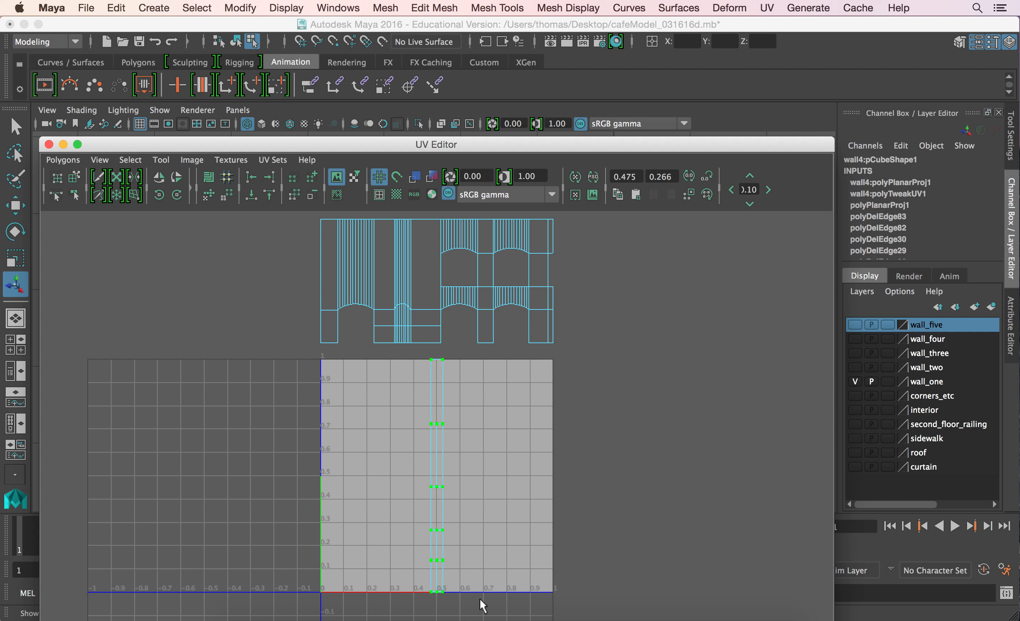
pyautogui.press('w')
pyautogui.moveTo(493, 475); pyautogui.dragTo(717, 485)
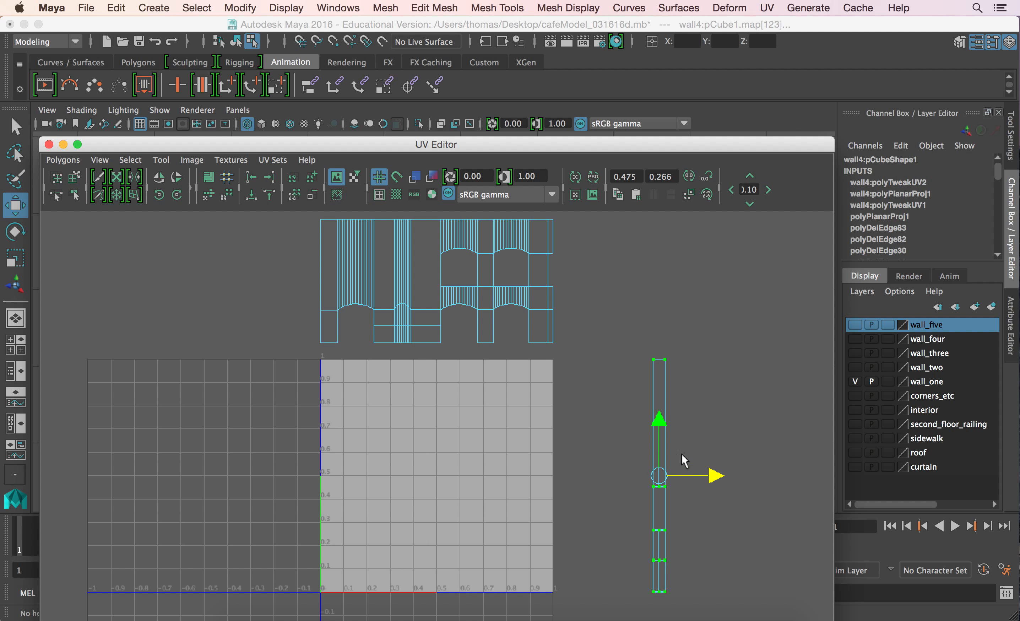
pyautogui.moveTo(659, 427); pyautogui.dragTo(670, 228)
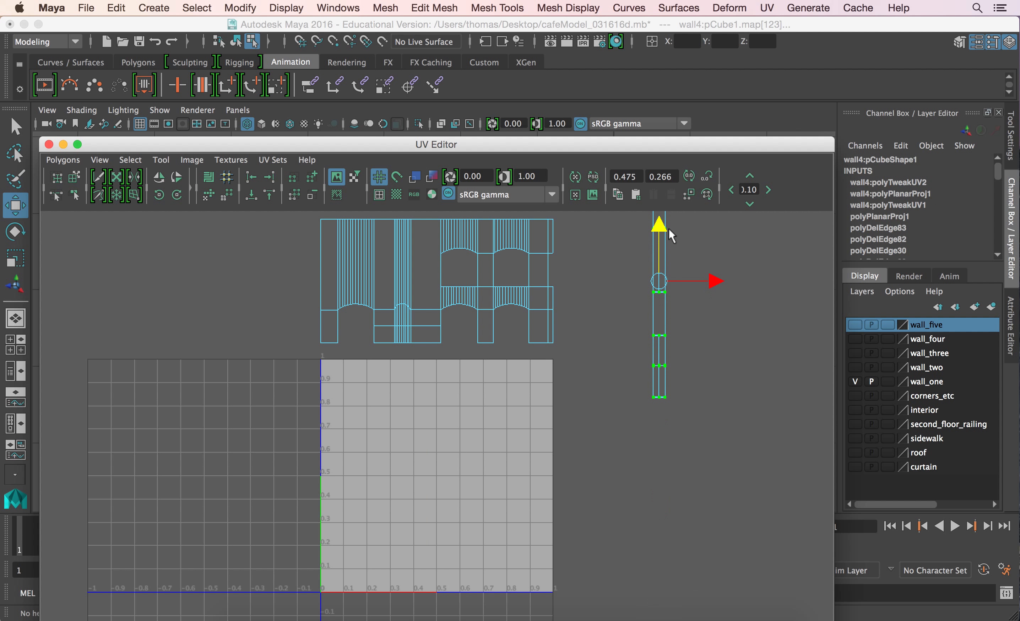
# Step: Scale the strip's UVs down uniformly and move them close beside the wall's UV shell
pyautogui.press('r')
pyautogui.moveTo(660, 279); pyautogui.dragTo(644, 294)
pyautogui.press('w')
pyautogui.moveTo(718, 280); pyautogui.dragTo(629, 284)
pyautogui.keyDown('alt'); pyautogui.moveTo(633, 281); pyautogui.dragTo(623, 328, button='middle'); pyautogui.keyUp('alt')
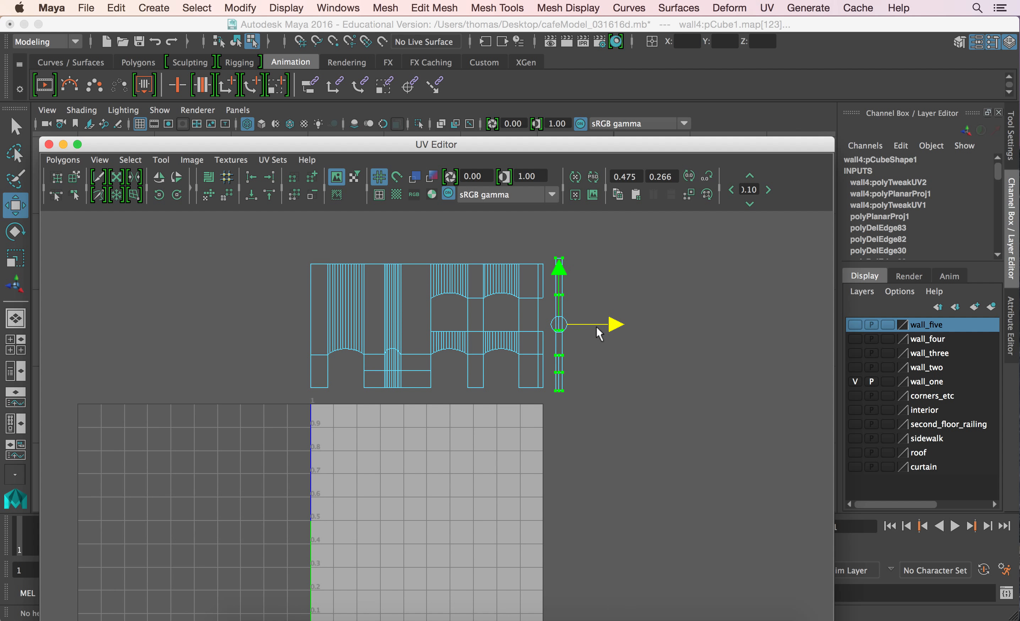
# Step: Fine-tune the strip's scale to the wall shell's height, align it vertically, and leave a small gap between the two
pyautogui.press('r')
pyautogui.moveTo(563, 330); pyautogui.dragTo(560, 330)
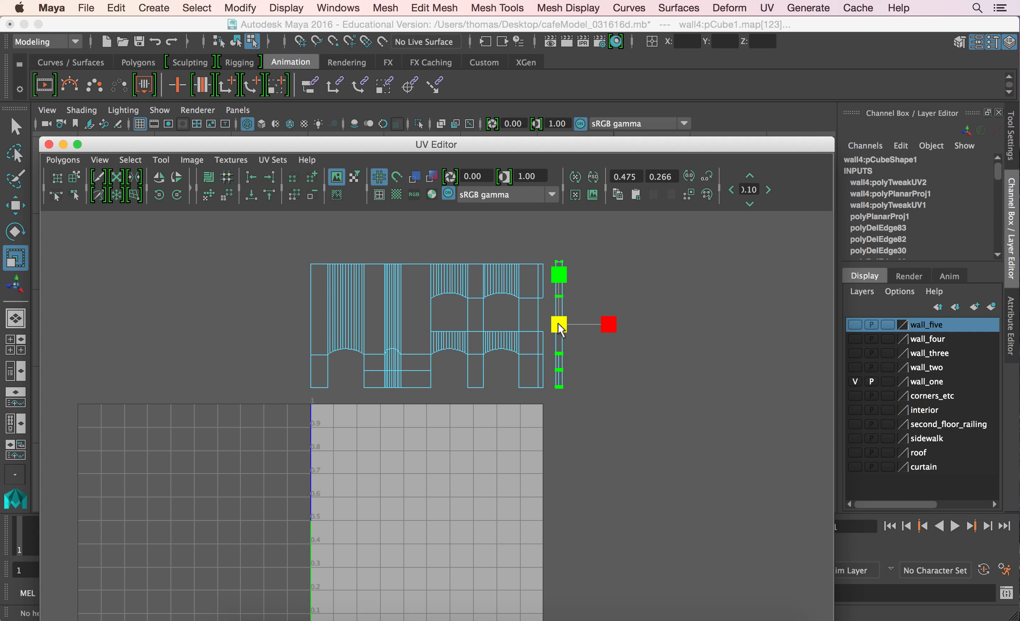
pyautogui.moveTo(560, 329); pyautogui.dragTo(557, 330)
pyautogui.press('w')
pyautogui.moveTo(563, 270); pyautogui.dragTo(563, 273)
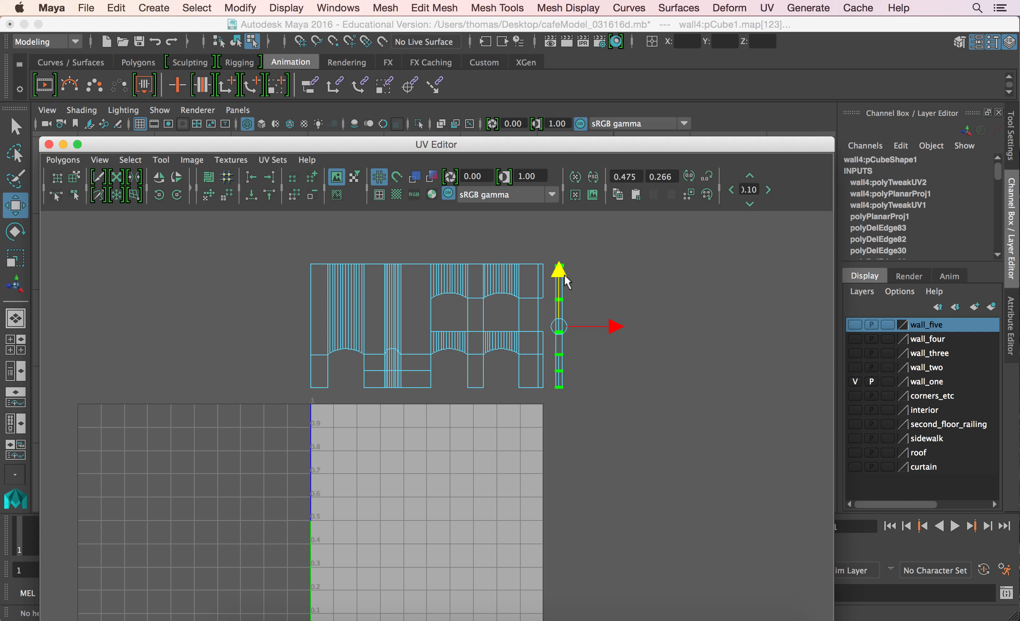
pyautogui.moveTo(612, 322); pyautogui.dragTo(626, 325)
pyautogui.click(595, 334)
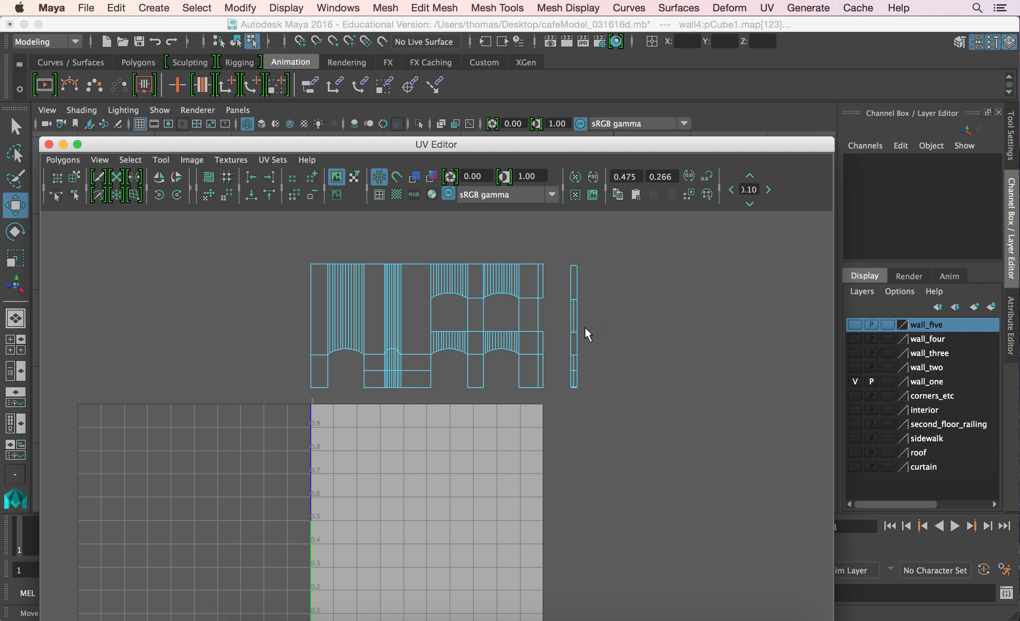
# Step: Move the UV Editor aside, switch the wall to face selection in the perspective view, and select an underside face of the large doorway arch
pyautogui.moveTo(539, 148); pyautogui.dragTo(501, 605)
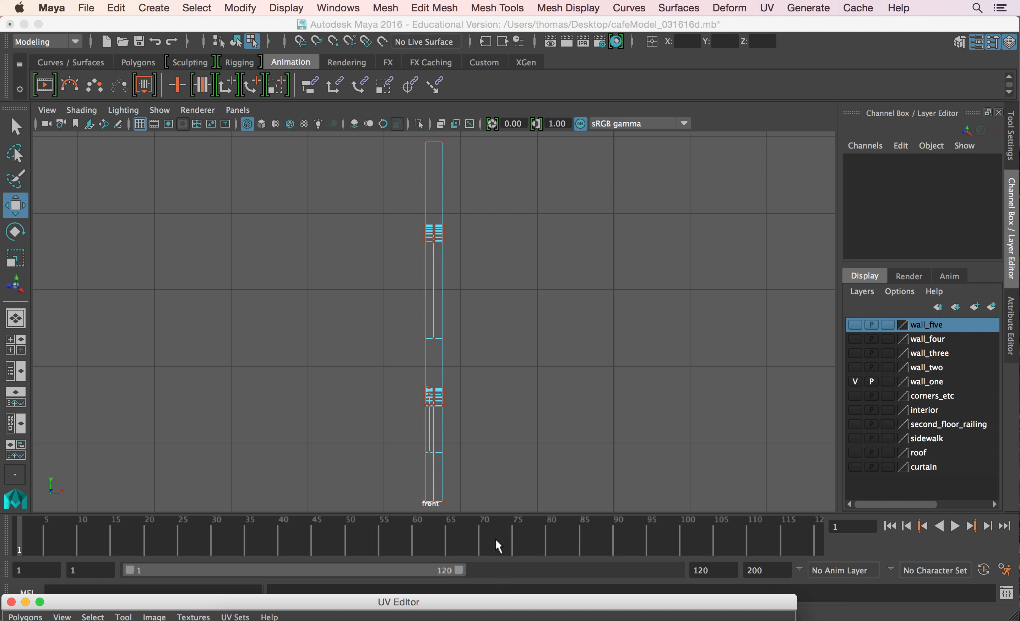
pyautogui.press('space')
pyautogui.press('space')
pyautogui.keyDown('alt'); pyautogui.moveTo(537, 290); pyautogui.dragTo(406, 235); pyautogui.keyUp('alt')
pyautogui.keyDown('alt'); pyautogui.moveTo(405, 290); pyautogui.dragTo(551, 323, button='right'); pyautogui.keyUp('alt')
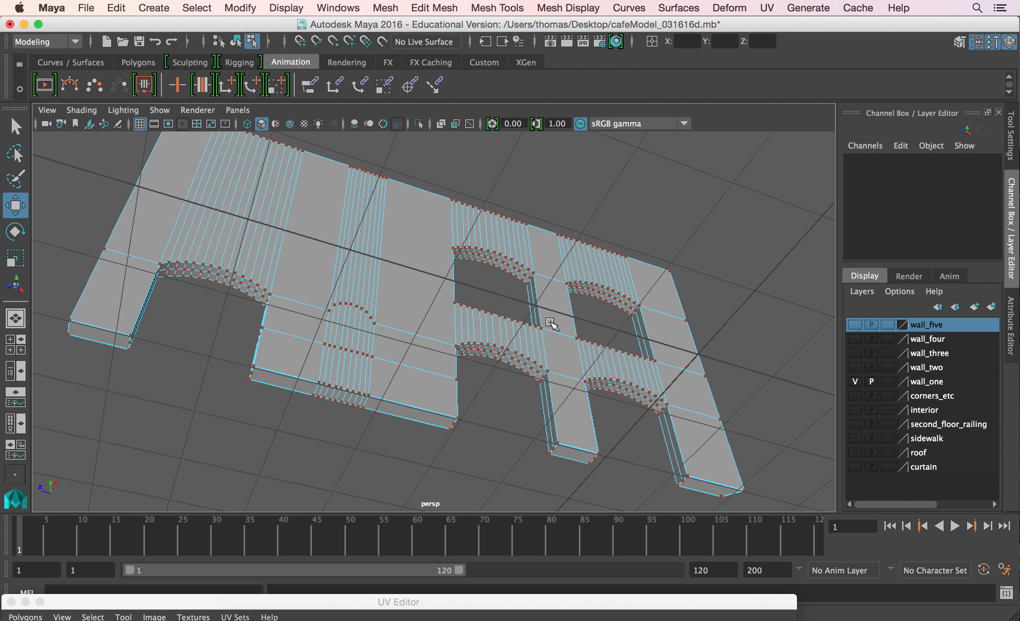
pyautogui.keyDown('alt'); pyautogui.moveTo(214, 253); pyautogui.dragTo(413, 337, button='middle'); pyautogui.keyUp('alt')
pyautogui.keyDown('alt'); pyautogui.moveTo(379, 362); pyautogui.dragTo(524, 390, button='right'); pyautogui.keyUp('alt')
pyautogui.keyDown('alt'); pyautogui.moveTo(524, 390); pyautogui.dragTo(360, 392); pyautogui.keyUp('alt')
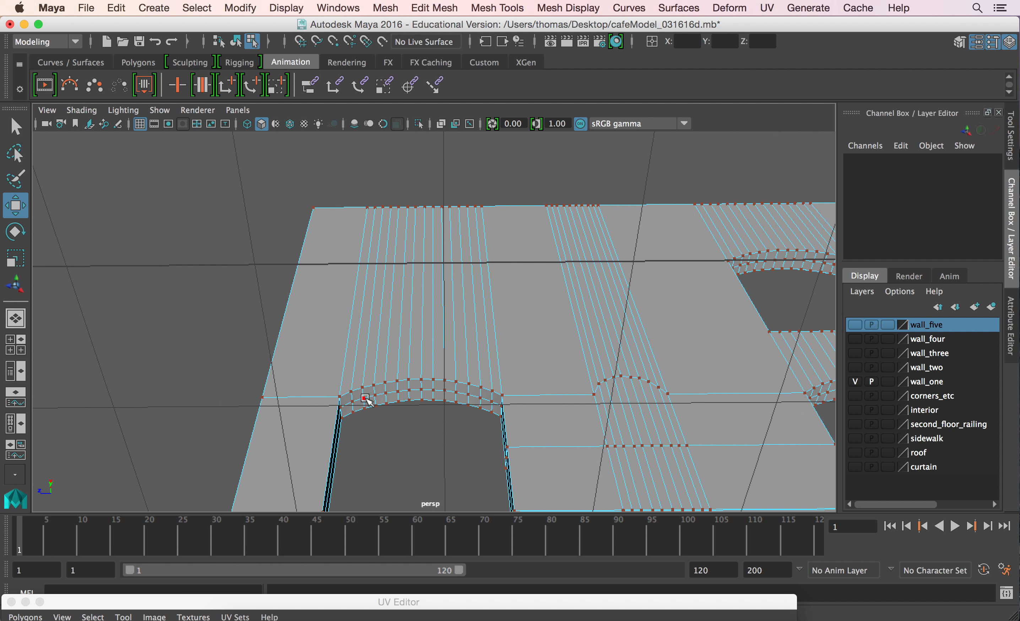
pyautogui.rightClick(364, 395)
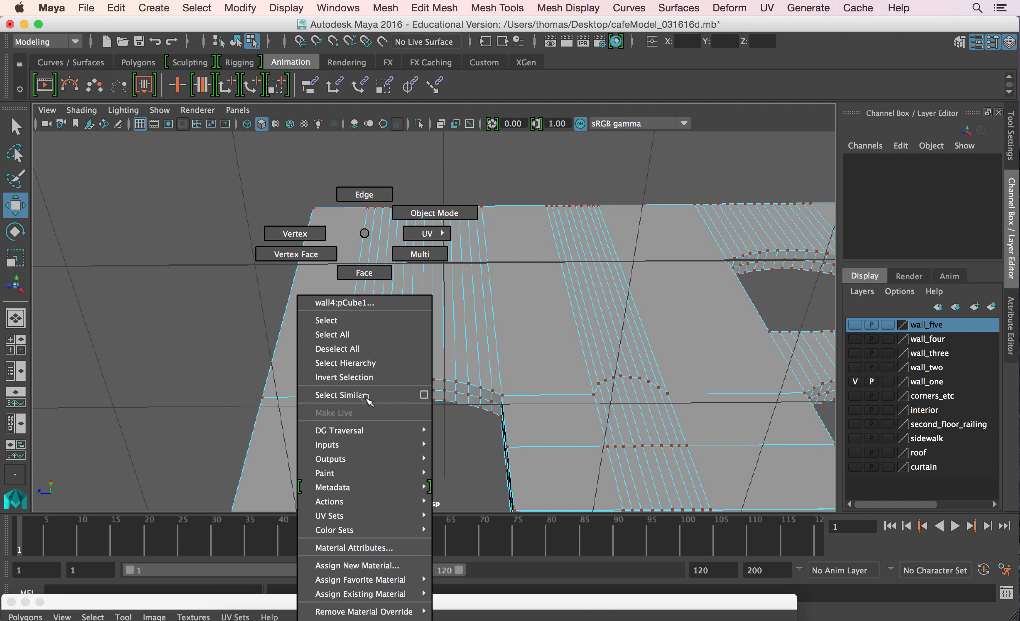
pyautogui.click(365, 272)
pyautogui.click(405, 395)
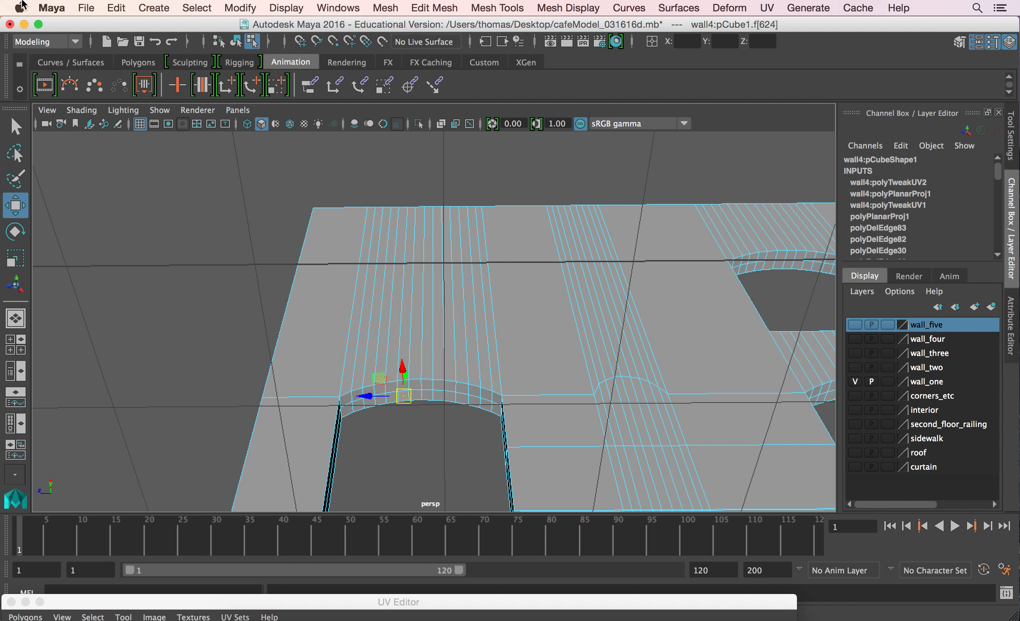
# Step: Set the polygon selection preference to select faces by Center and move the Preferences window aside
pyautogui.click(52, 7)
pyautogui.click(84, 51)
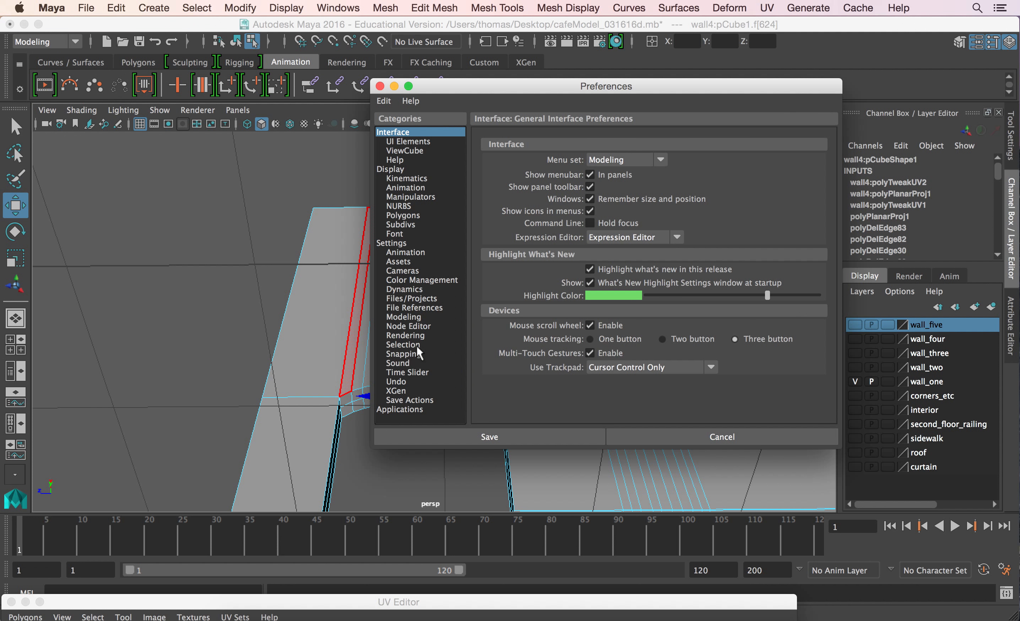
pyautogui.click(403, 345)
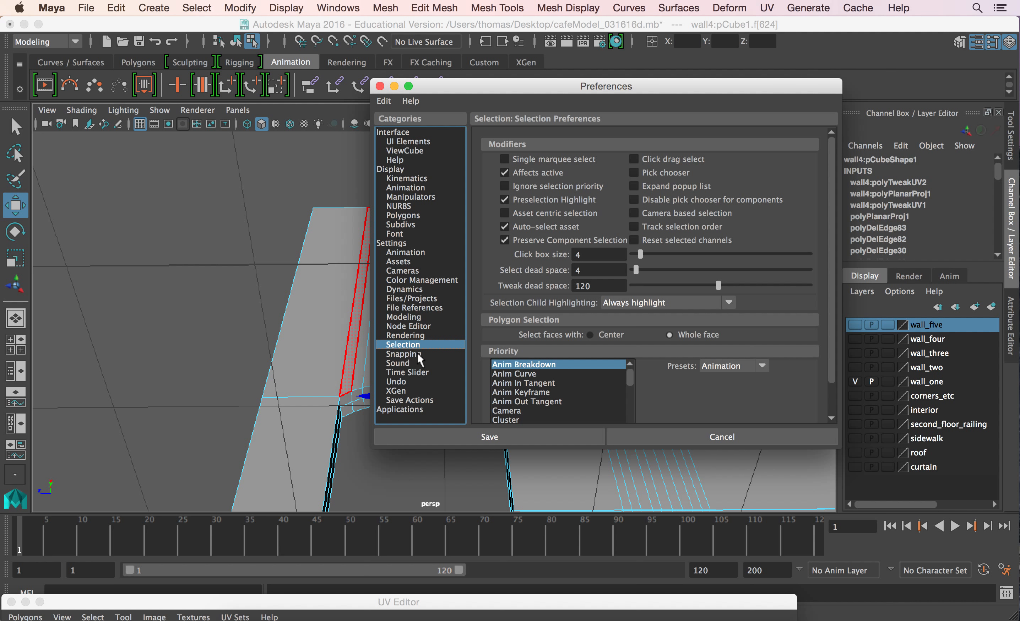
pyautogui.click(409, 240)
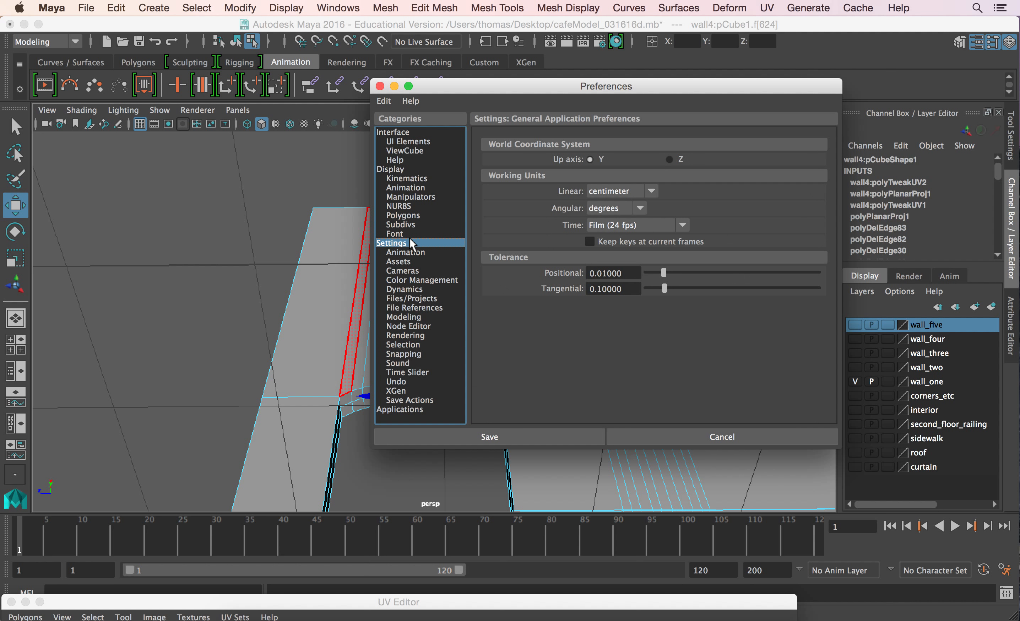
pyautogui.click(414, 345)
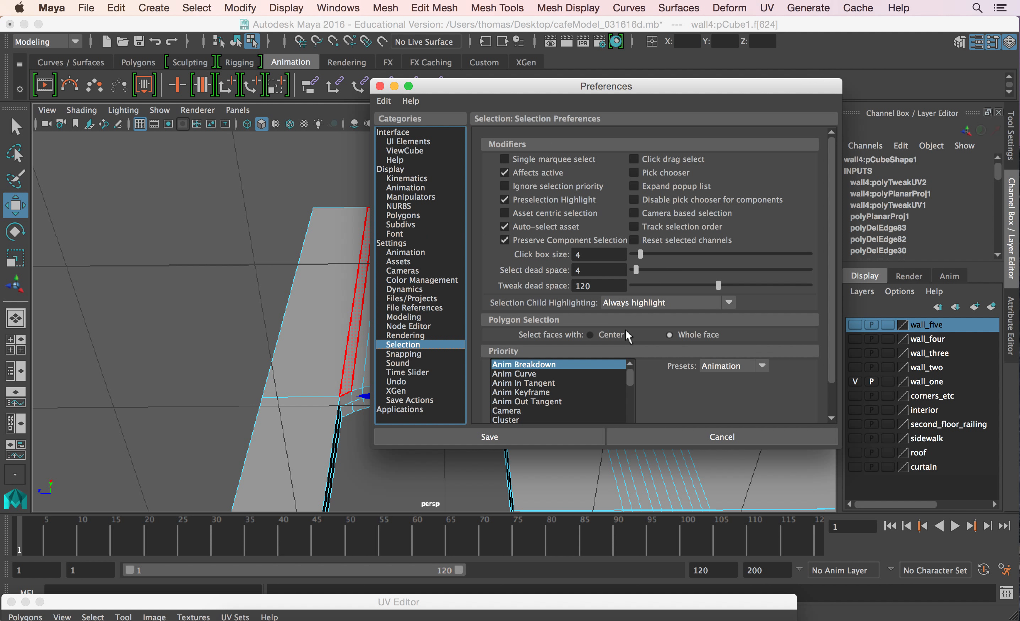
pyautogui.moveTo(482, 91); pyautogui.dragTo(883, 388)
pyautogui.moveTo(456, 366); pyautogui.dragTo(452, 276, button='right')
# Step: In the side view, select all curved underside faces of the large doorway arch
pyautogui.press('space')
pyautogui.press('space')
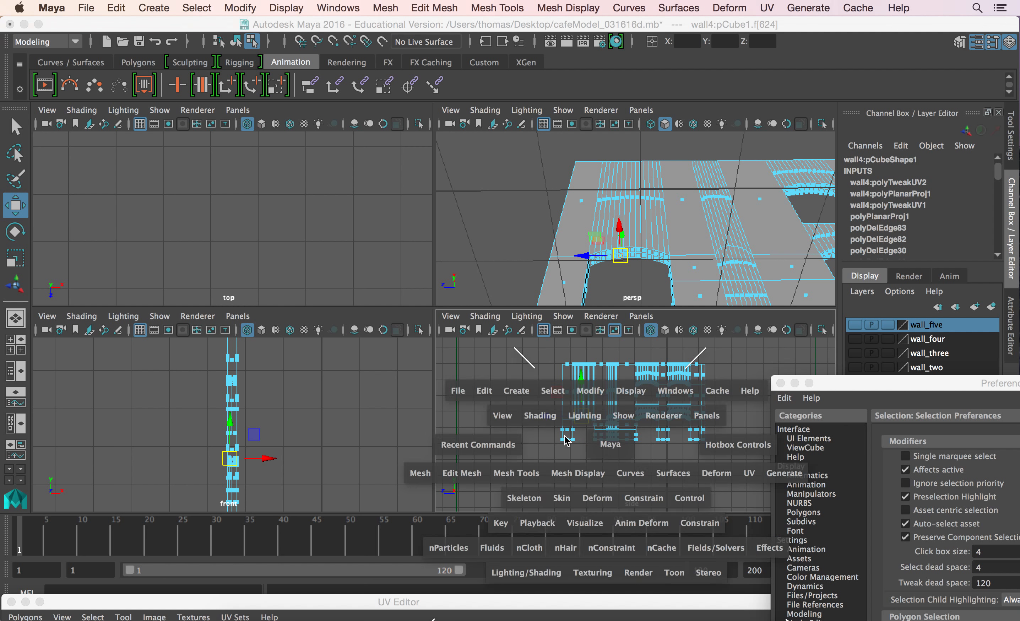
pyautogui.scroll(5, 268, 372)
pyautogui.keyDown('alt'); pyautogui.moveTo(419, 376); pyautogui.dragTo(678, 412, button='middle'); pyautogui.keyUp('alt')
pyautogui.moveTo(202, 261); pyautogui.dragTo(418, 335)
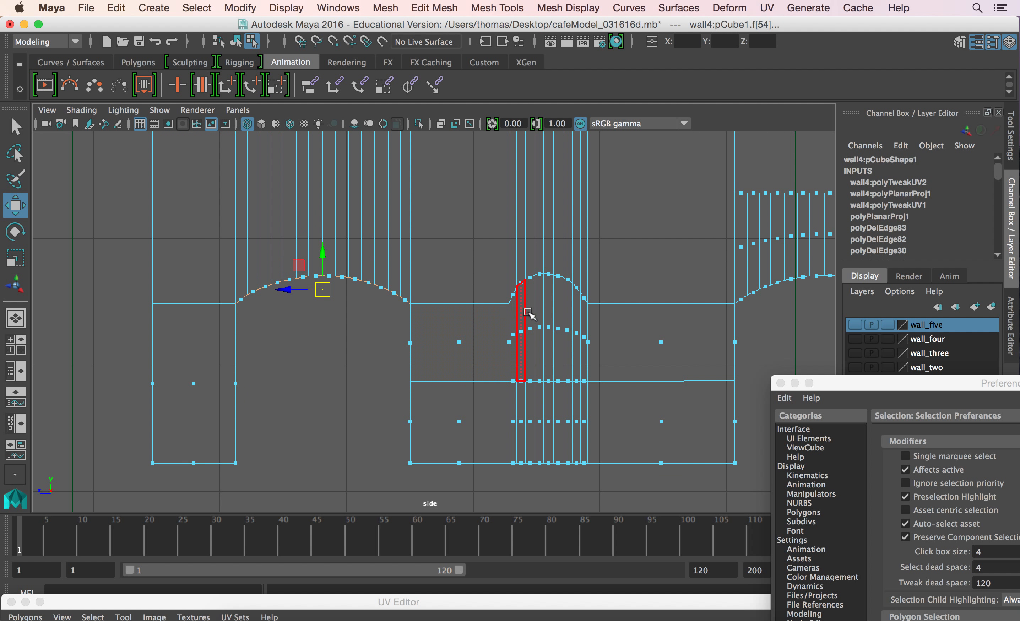
# Step: Add the curved underside faces of both lower arches and the wall's top face to the selection
pyautogui.keyDown('alt'); pyautogui.moveTo(552, 315); pyautogui.dragTo(129, 311, button='middle'); pyautogui.keyUp('alt')
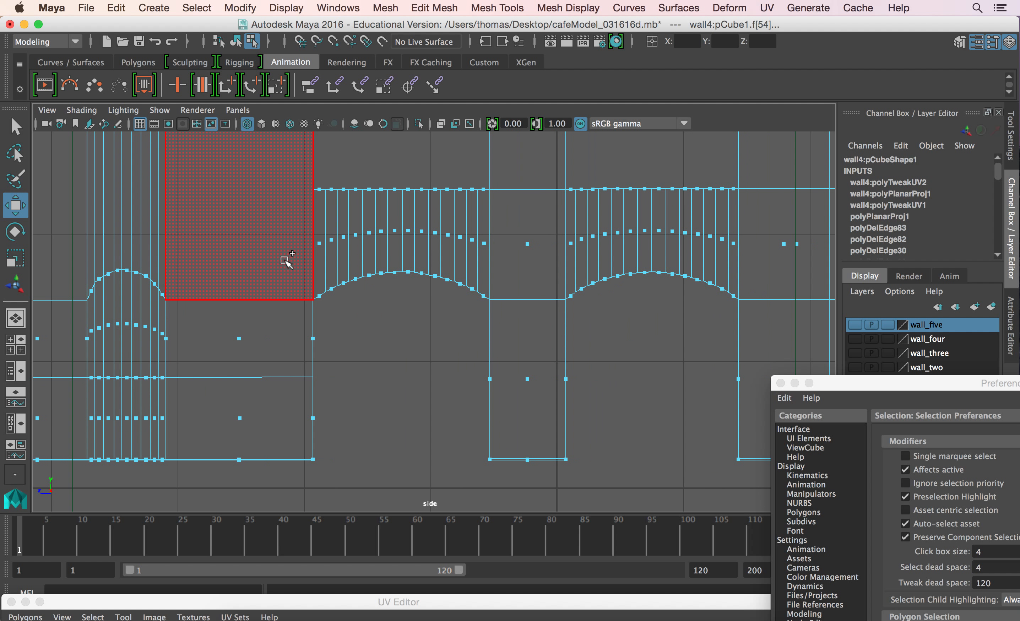
pyautogui.moveTo(286, 260); pyautogui.dragTo(503, 335)
pyautogui.keyDown('alt'); pyautogui.moveTo(580, 324); pyautogui.dragTo(426, 335, button='middle'); pyautogui.keyUp('alt')
pyautogui.moveTo(355, 276); pyautogui.dragTo(598, 348)
pyautogui.keyDown('alt'); pyautogui.moveTo(524, 380); pyautogui.dragTo(326, 365, button='right'); pyautogui.keyUp('alt')
pyautogui.moveTo(153, 173); pyautogui.dragTo(545, 217)
# Step: In the perspective view, add the curved underside faces of both upper window arches to the selection
pyautogui.press('space')
pyautogui.press('space')
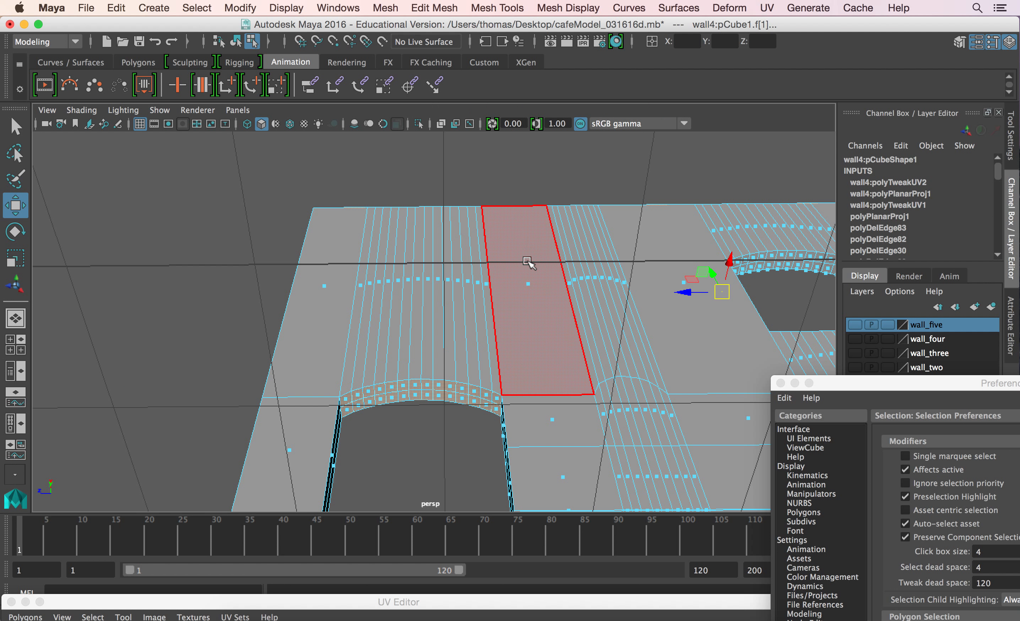
pyautogui.keyDown('alt'); pyautogui.moveTo(485, 344); pyautogui.dragTo(197, 283, button='middle'); pyautogui.keyUp('alt')
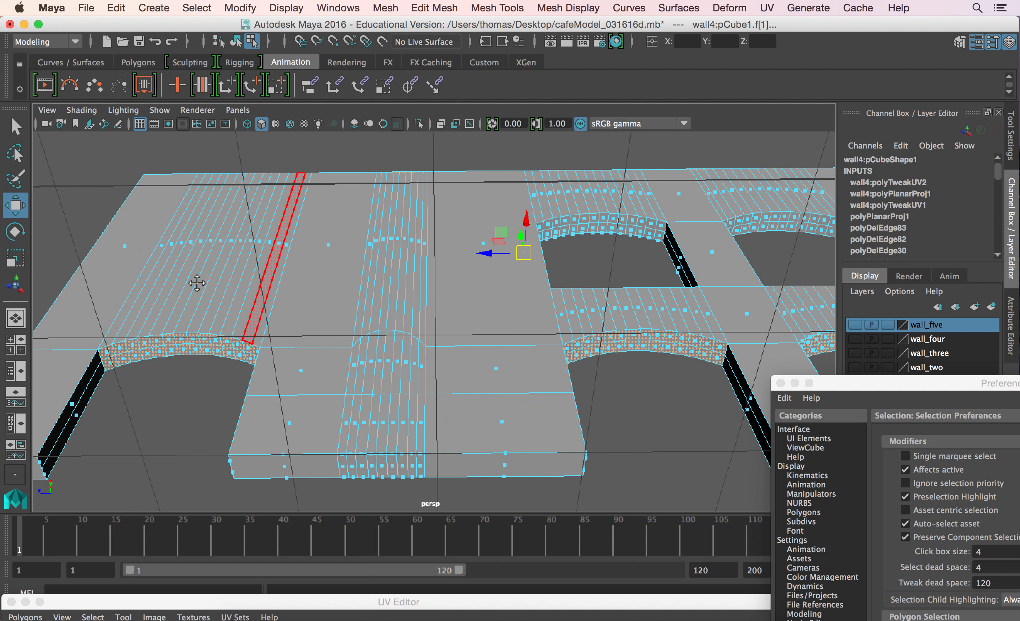
pyautogui.keyDown('alt'); pyautogui.moveTo(683, 337); pyautogui.dragTo(270, 322, button='middle'); pyautogui.keyUp('alt')
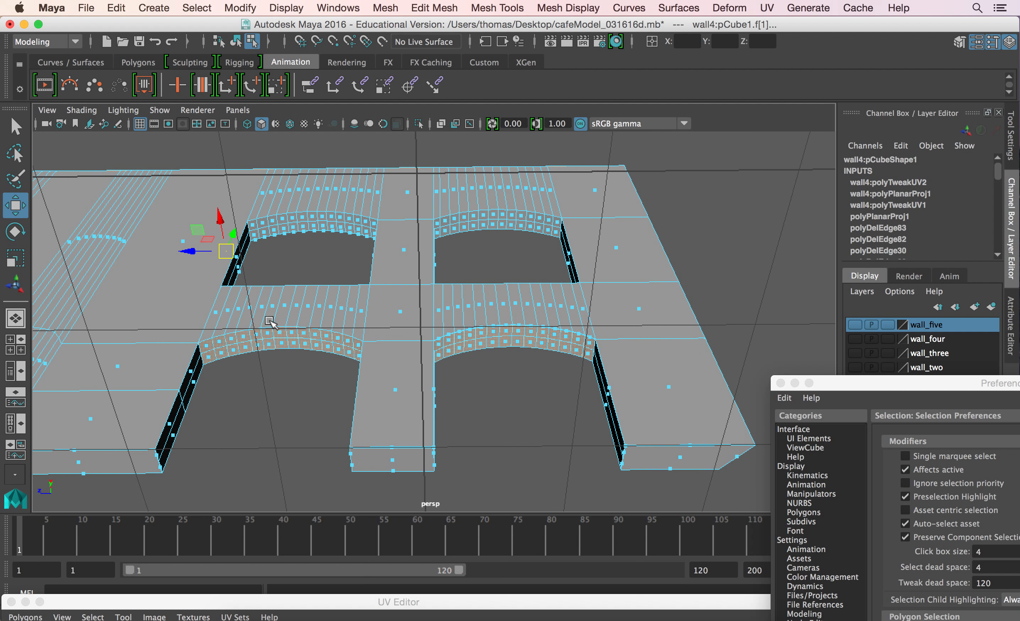
pyautogui.keyDown('alt'); pyautogui.moveTo(360, 232); pyautogui.dragTo(364, 336); pyautogui.keyUp('alt')
pyautogui.keyDown('alt'); pyautogui.moveTo(428, 248); pyautogui.dragTo(527, 550, button='middle'); pyautogui.keyUp('alt')
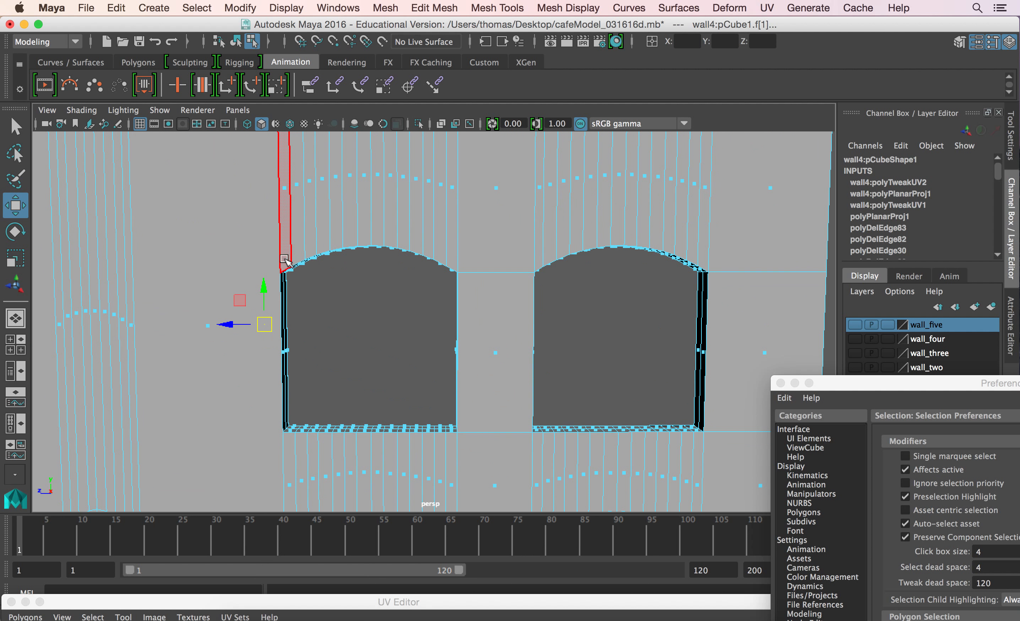
pyautogui.moveTo(228, 226); pyautogui.dragTo(345, 266)
pyautogui.keyDown('shift'); pyautogui.moveTo(487, 295); pyautogui.dragTo(488, 296); pyautogui.keyUp('shift')
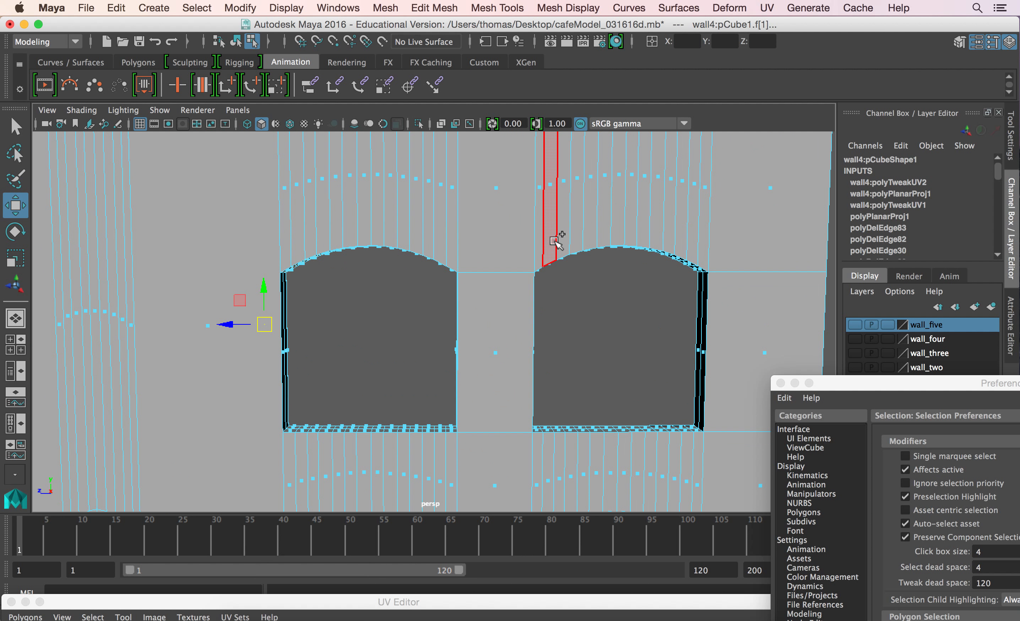
pyautogui.keyDown('shift'); pyautogui.moveTo(503, 224); pyautogui.dragTo(722, 296); pyautogui.keyUp('shift')
# Step: From the top view, apply a planar UV projection to the selected top and arch underside faces of the wall
pyautogui.keyDown('alt'); pyautogui.moveTo(479, 391); pyautogui.dragTo(335, 299); pyautogui.keyUp('alt')
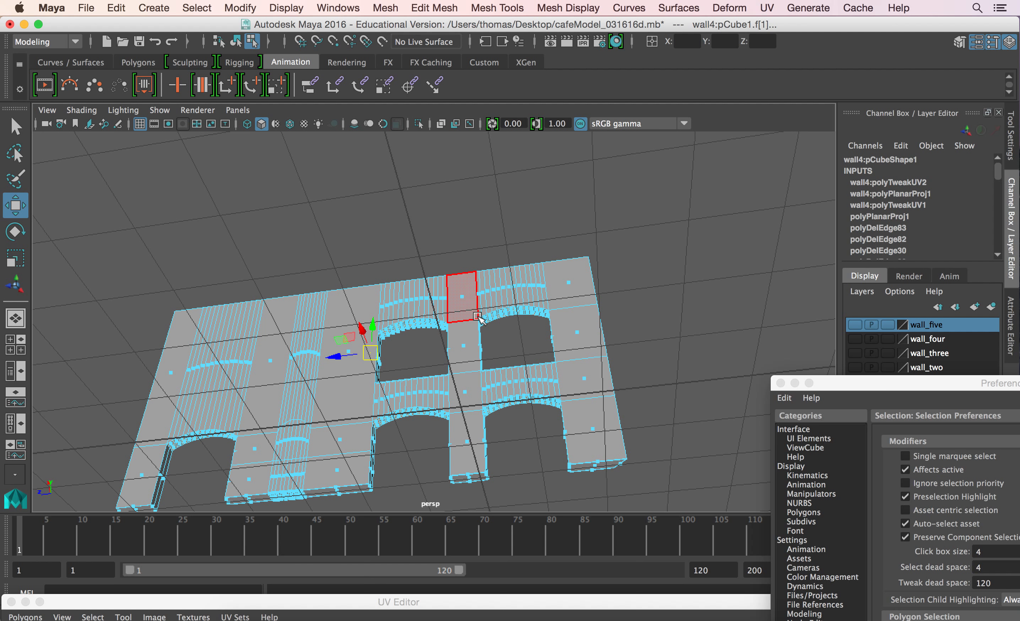
pyautogui.press('space')
pyautogui.press('space')
pyautogui.press('space')
pyautogui.press('space')
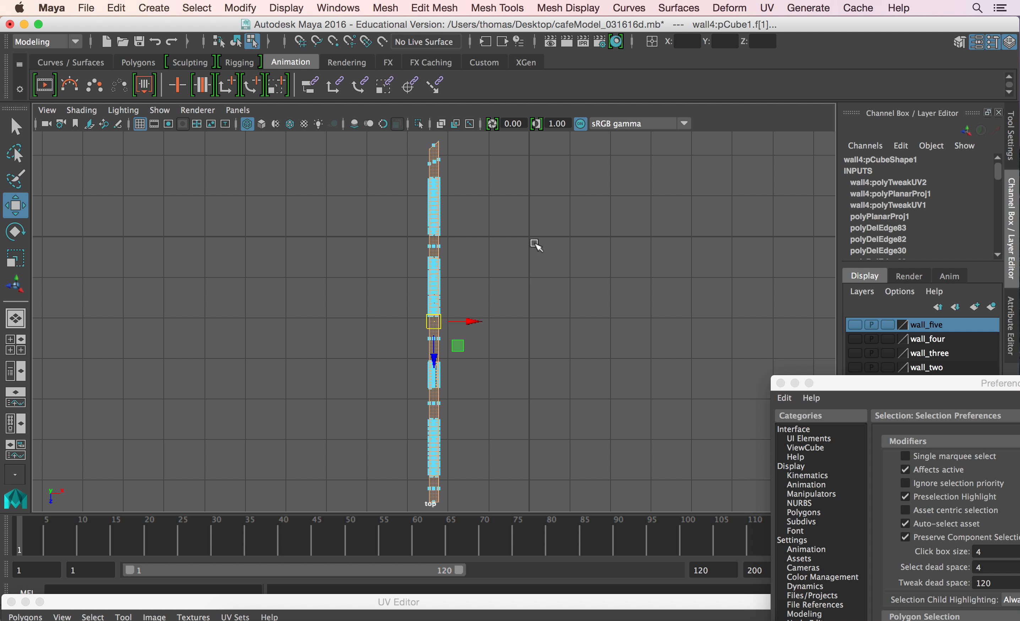
pyautogui.click(760, 9)
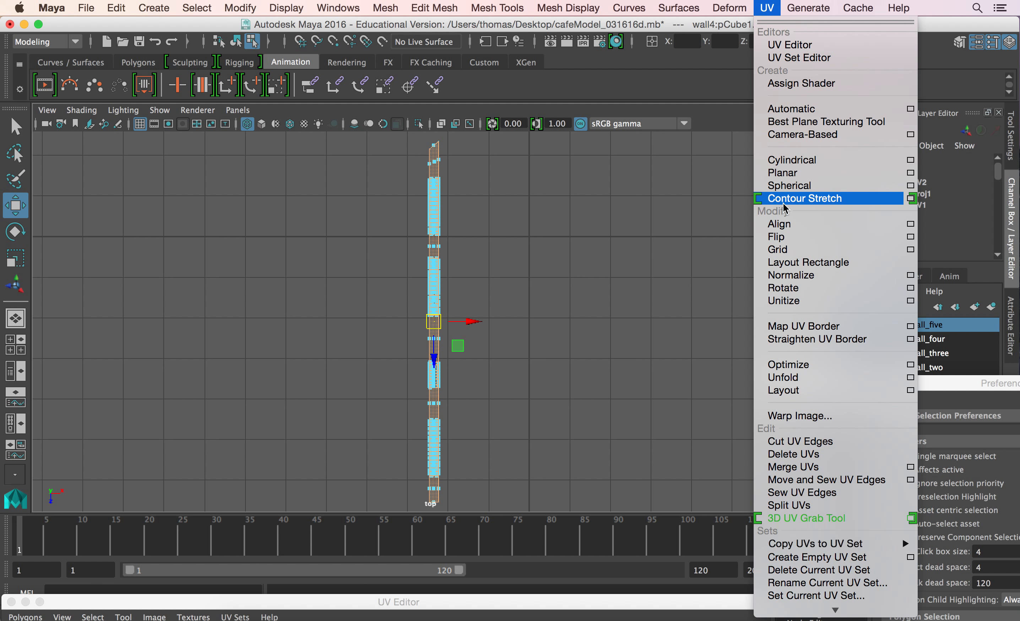
pyautogui.click(778, 169)
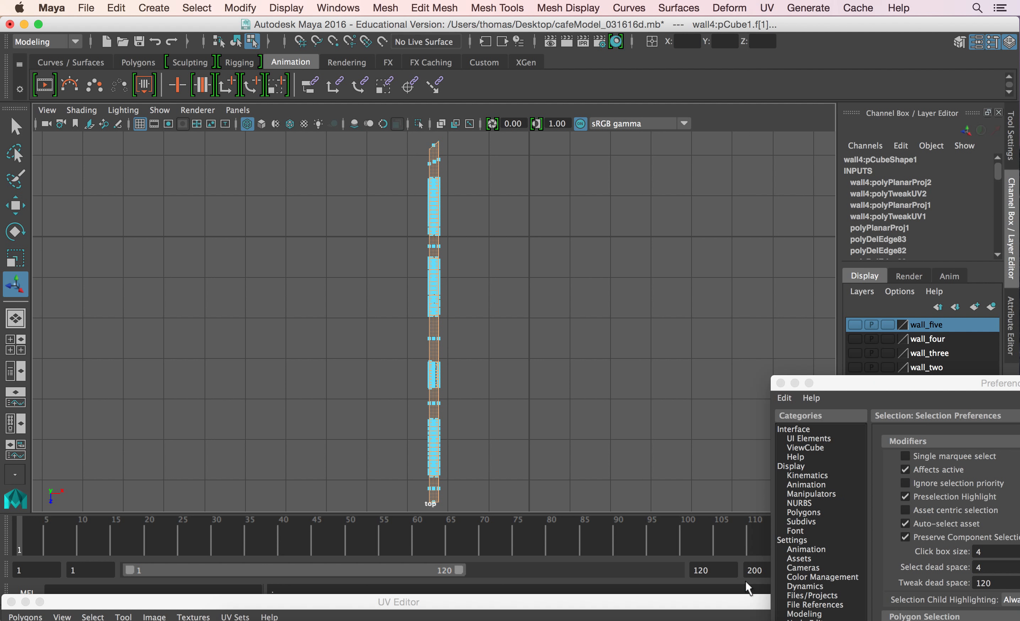
# Step: In the UV Editor, select the newly projected top and arch underside shell's UVs and move them right, outside the 0–1 tile
pyautogui.moveTo(891, 383); pyautogui.dragTo(979, 604)
pyautogui.moveTo(741, 606); pyautogui.dragTo(872, 55)
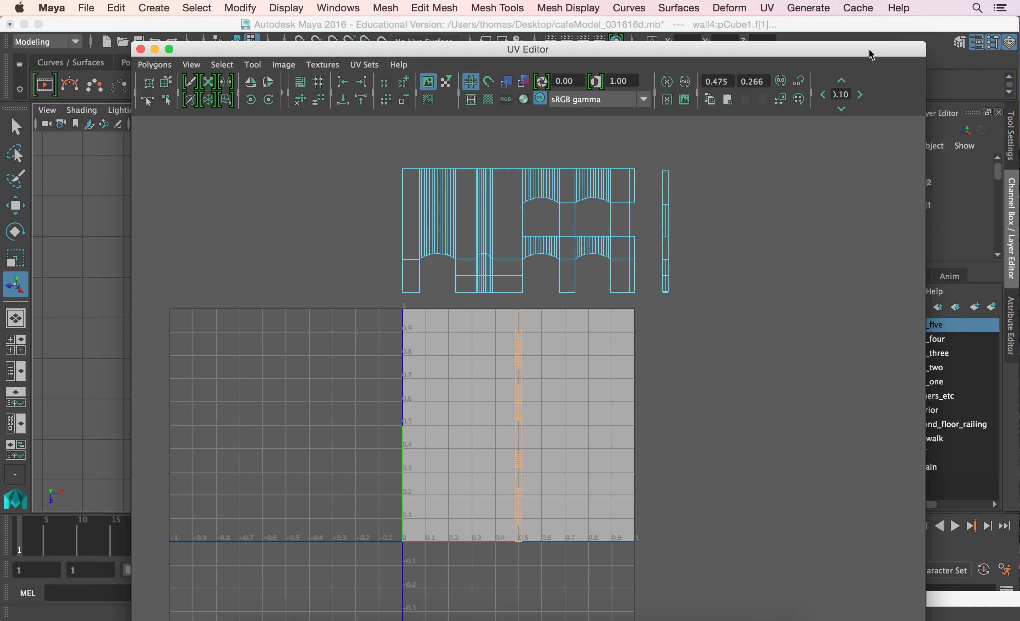
pyautogui.moveTo(516, 468); pyautogui.dragTo(580, 460, button='right')
pyautogui.moveTo(485, 302); pyautogui.dragTo(586, 583)
pyautogui.press('w')
pyautogui.moveTo(569, 429); pyautogui.dragTo(784, 442)
# Step: Move the wall's front UV shell down into the 0–1 tile and scale it slightly smaller to fit the tile's width
pyautogui.moveTo(382, 146); pyautogui.dragTo(646, 403)
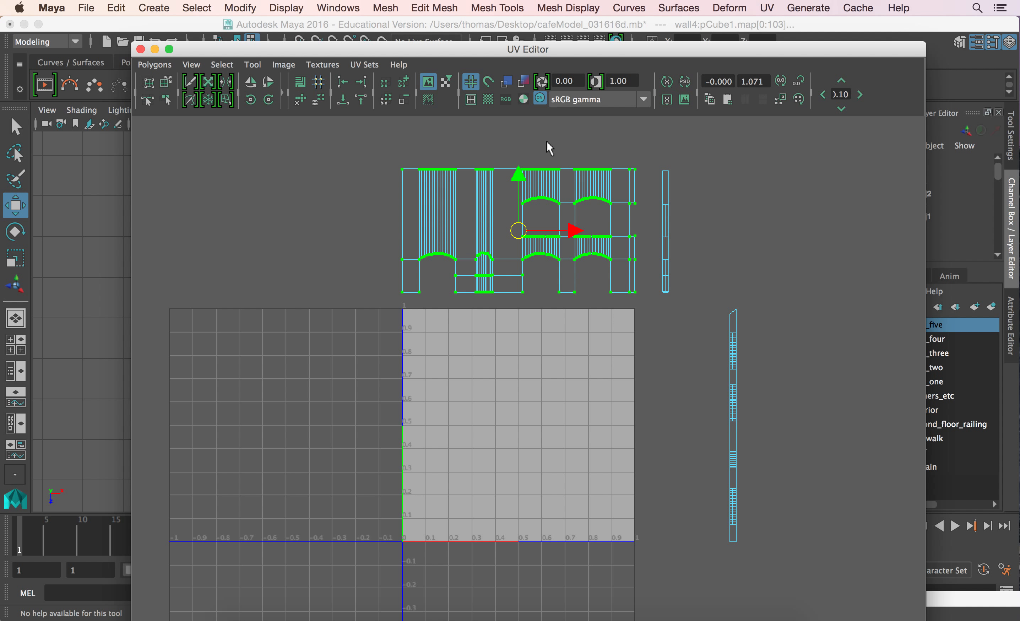
pyautogui.moveTo(518, 180); pyautogui.dragTo(489, 396)
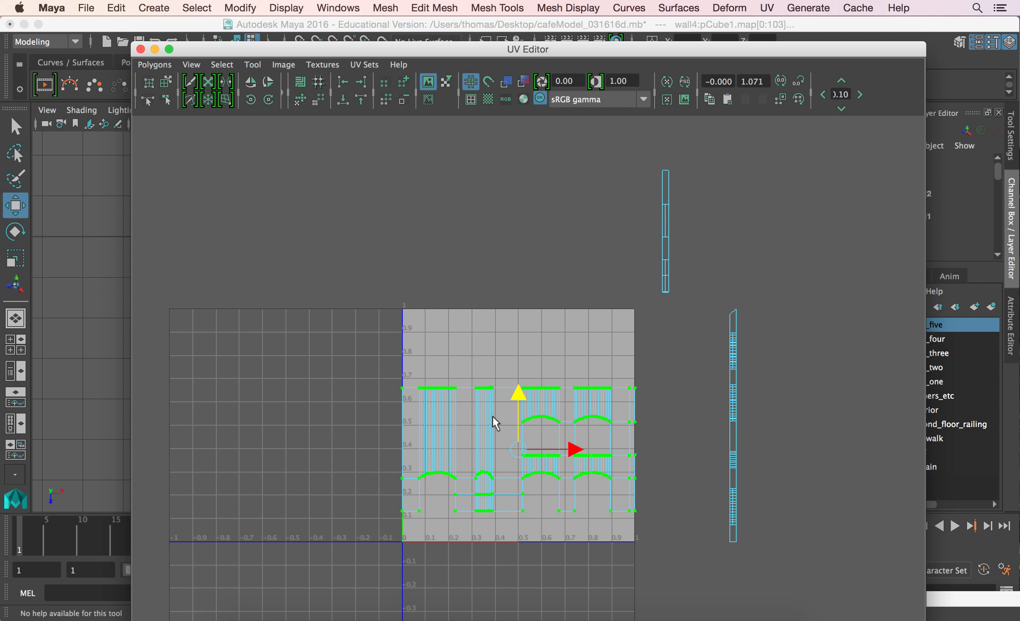
pyautogui.press('r')
pyautogui.moveTo(515, 447); pyautogui.dragTo(517, 450)
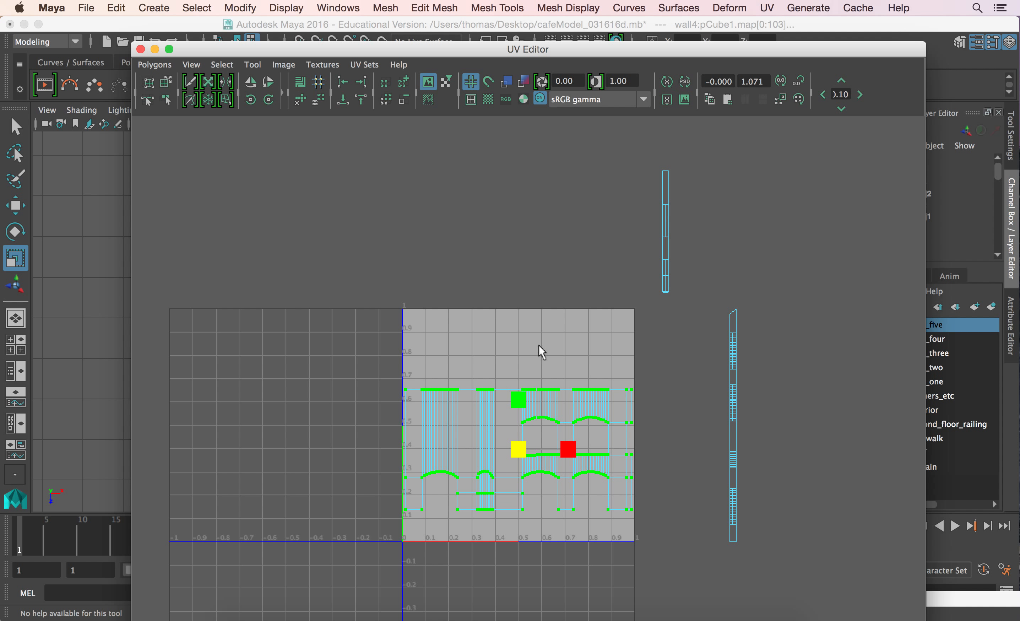
# Step: Move the narrow side and end UV shell into the 0–1 tile above the front shell and rotate it to lie horizontally
pyautogui.moveTo(598, 121); pyautogui.dragTo(703, 315)
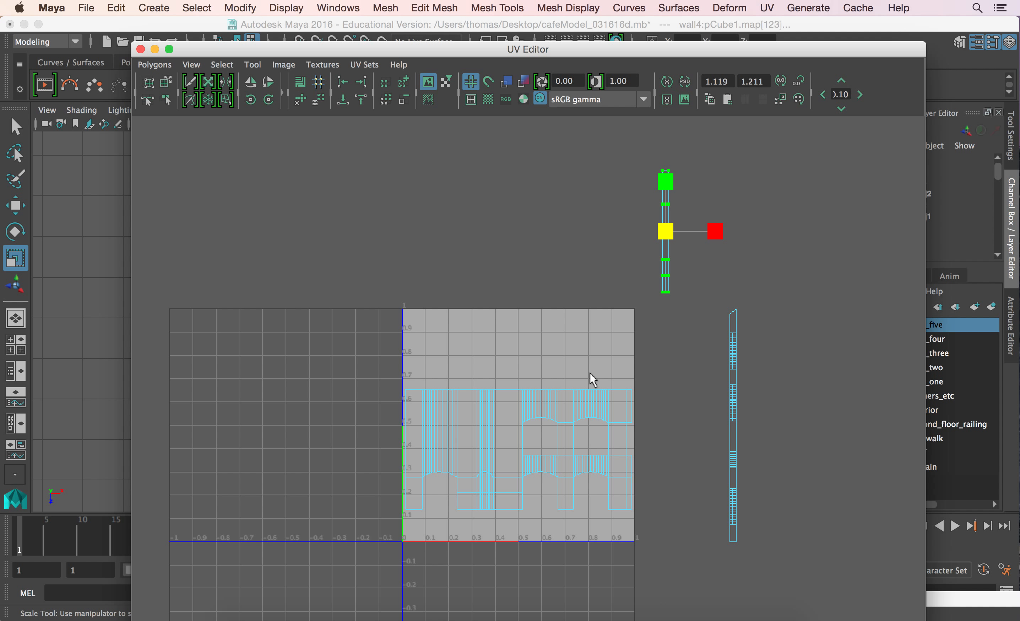
pyautogui.press('w')
pyautogui.moveTo(674, 238); pyautogui.dragTo(548, 359)
pyautogui.press('e')
pyautogui.moveTo(522, 314); pyautogui.dragTo(485, 387)
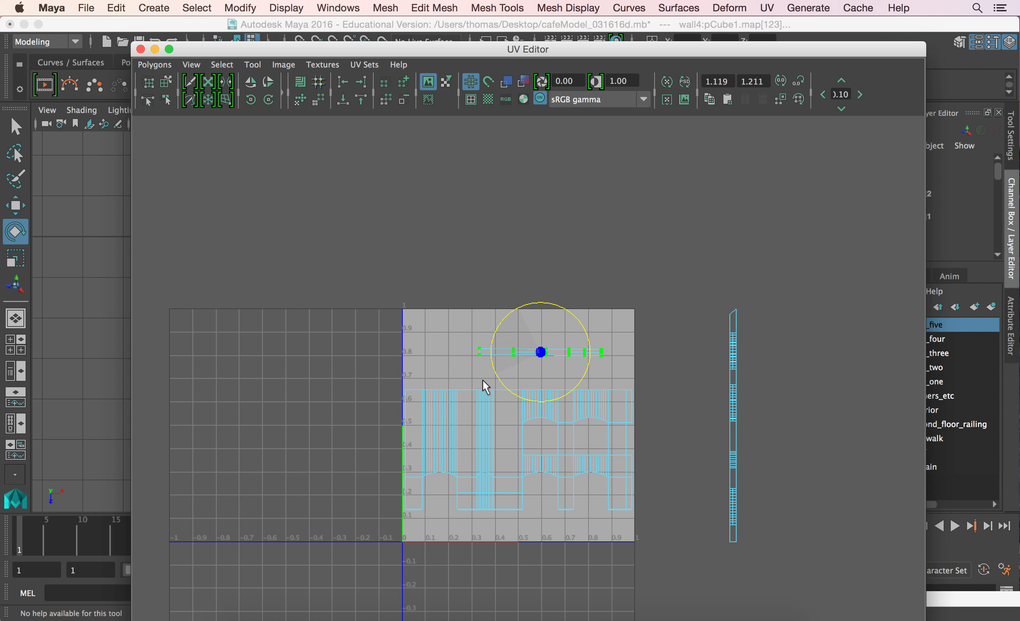
pyautogui.scroll(6, 561, 359)
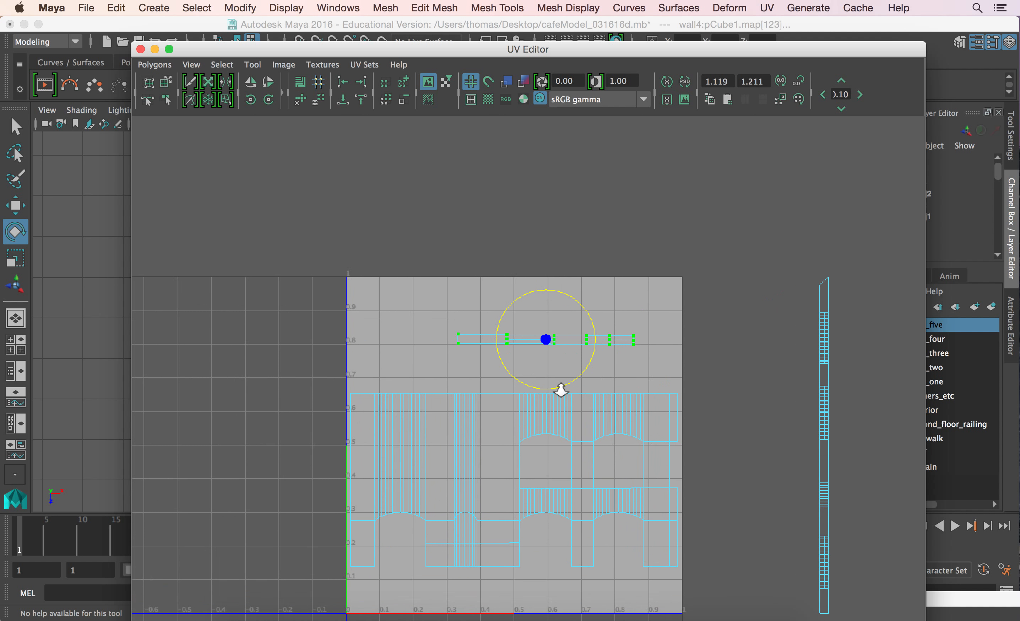
pyautogui.moveTo(592, 344); pyautogui.dragTo(590, 342)
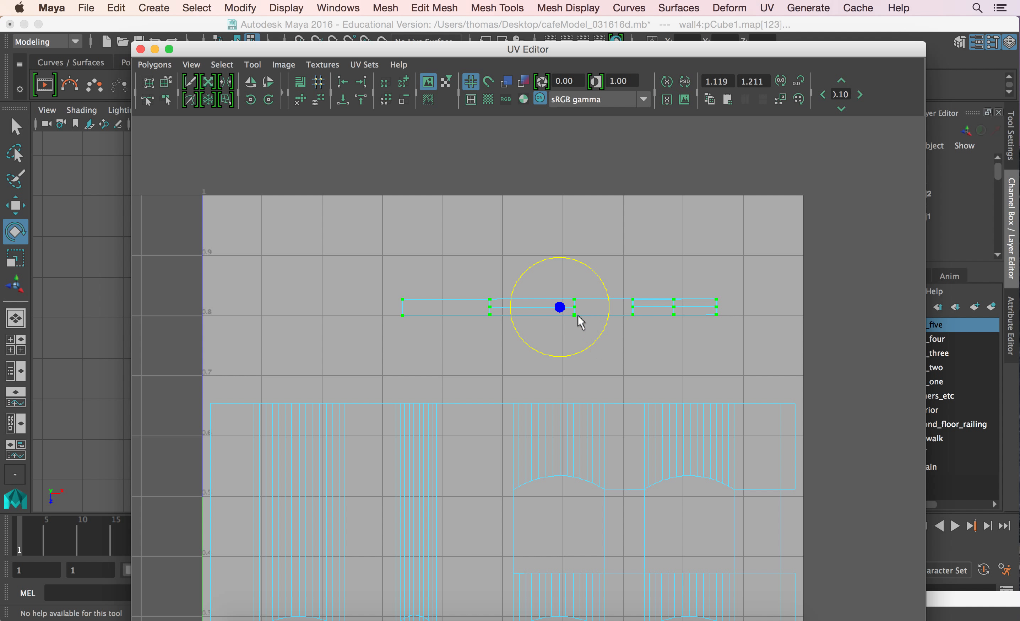
# Step: Lower the horizontal side and end shell until it sits just above the front shell
pyautogui.press('w')
pyautogui.moveTo(556, 320); pyautogui.dragTo(558, 383)
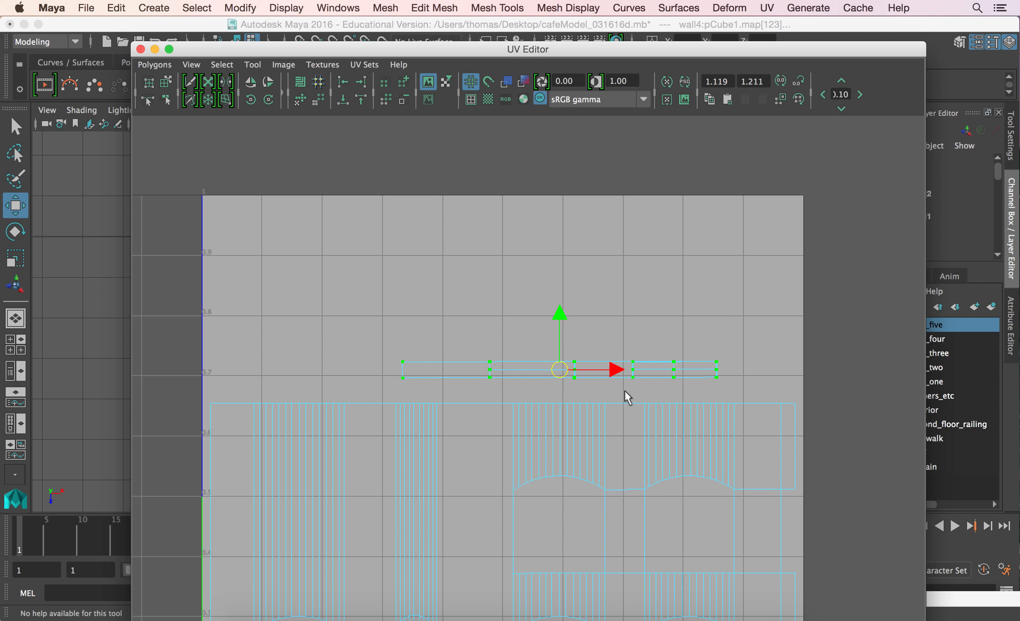
pyautogui.moveTo(560, 314)
pyautogui.mouseDown()
pyautogui.moveTo(559, 348)
pyautogui.moveTo(558, 321)
pyautogui.mouseUp()
# Step: Rotate the top and arch underside shell to horizontal and place it in the 0–1 tile above the side and end shell
pyautogui.scroll(-3, 667, 482)
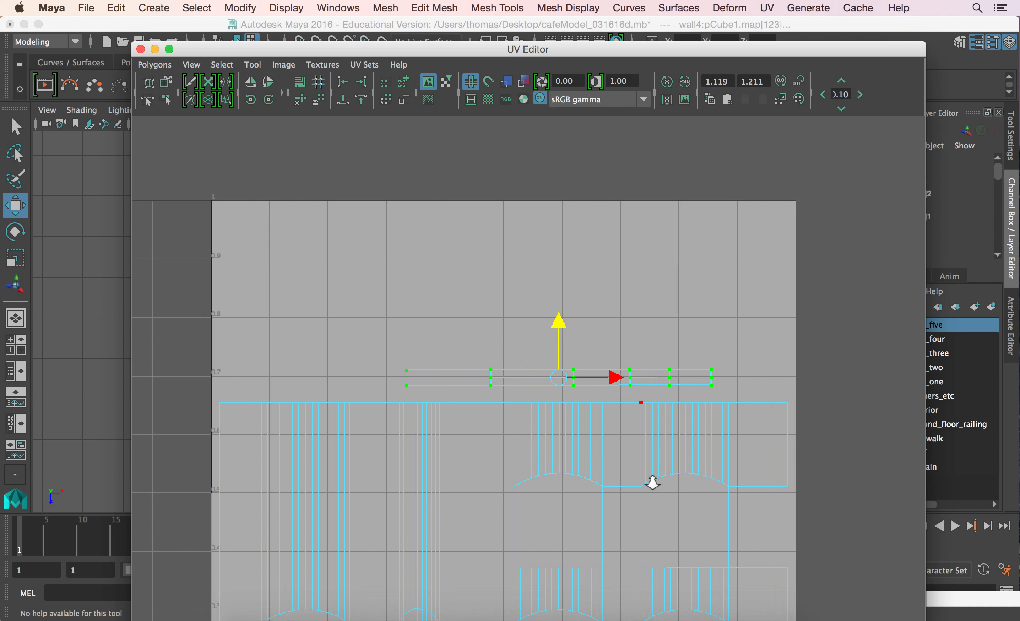
pyautogui.scroll(-2, 439, 435)
pyautogui.scroll(-2, 738, 388)
pyautogui.moveTo(710, 253); pyautogui.dragTo(814, 590)
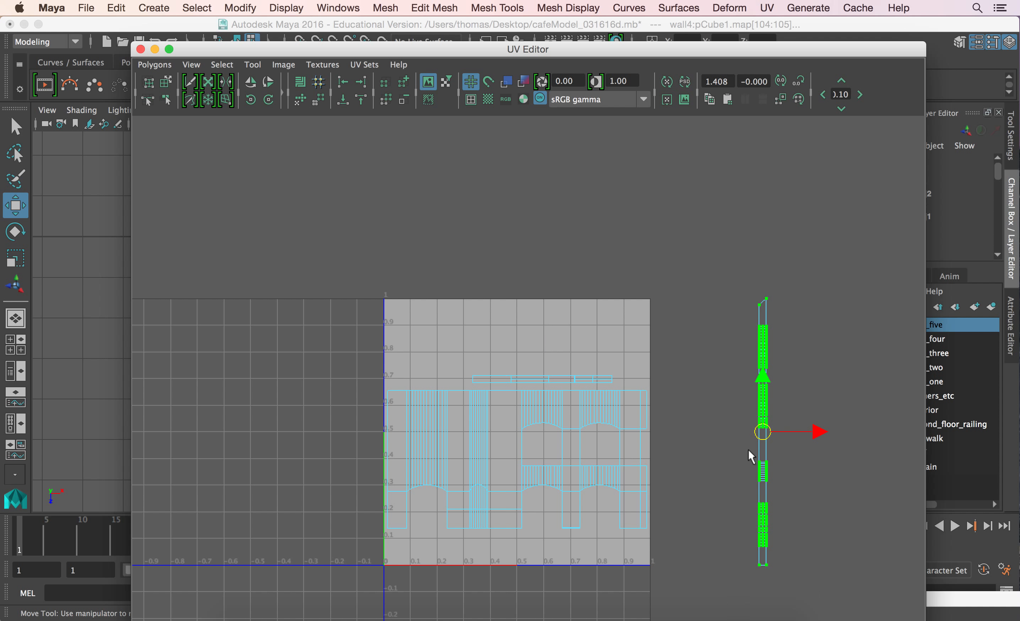
pyautogui.press('e')
pyautogui.moveTo(726, 393); pyautogui.dragTo(718, 471)
pyautogui.press('w')
pyautogui.moveTo(762, 433); pyautogui.dragTo(518, 353)
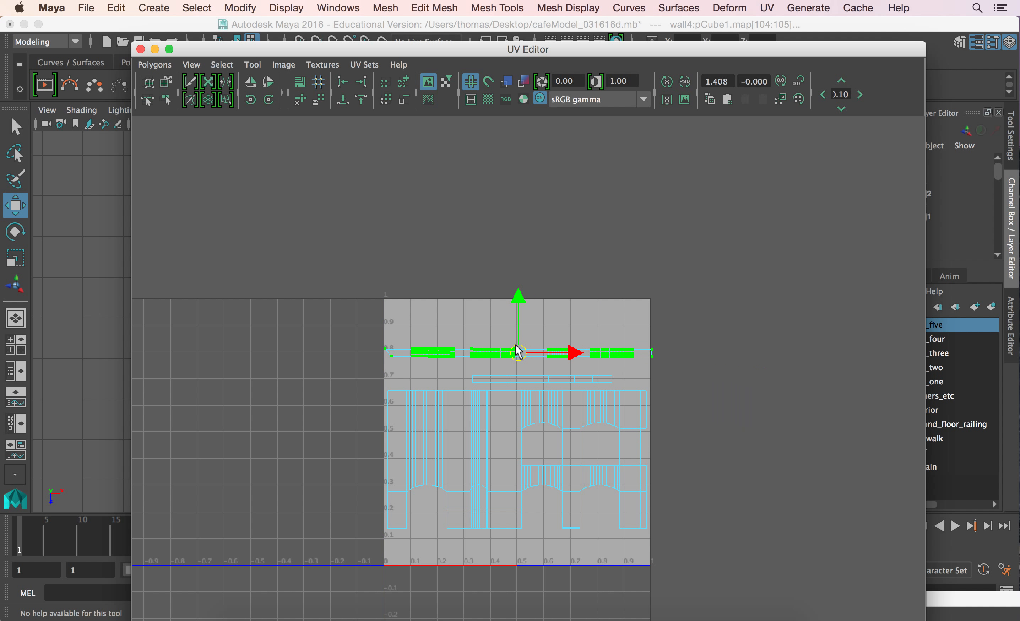
# Step: Scale the top and arch underside shell down slightly so it fits within the tile's width
pyautogui.keyDown('alt'); pyautogui.moveTo(615, 353); pyautogui.dragTo(912, 423, button='right'); pyautogui.keyUp('alt')
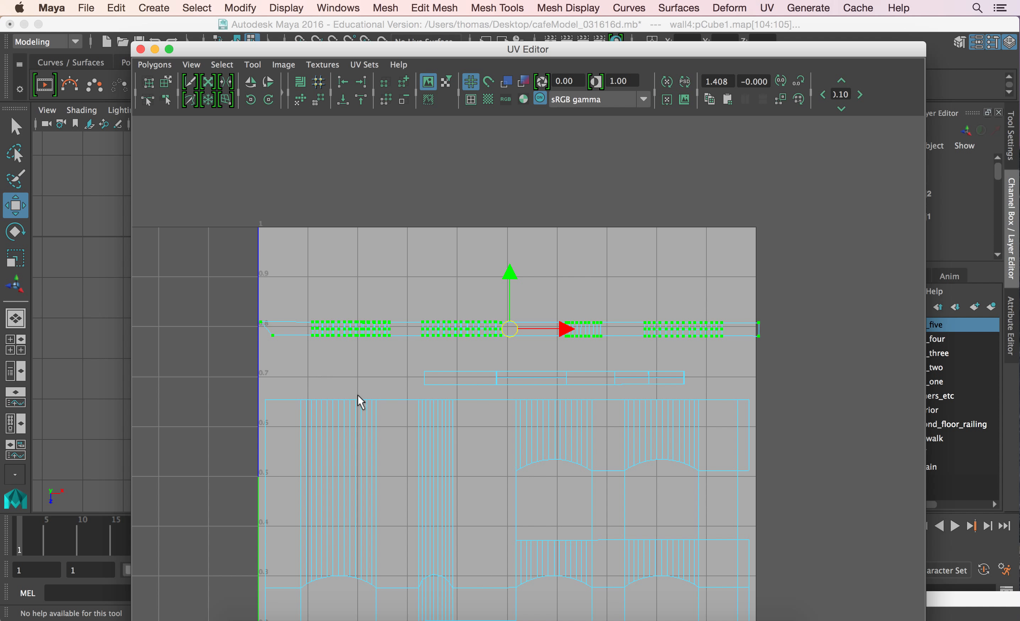
pyautogui.press('r')
pyautogui.moveTo(514, 335); pyautogui.dragTo(508, 332)
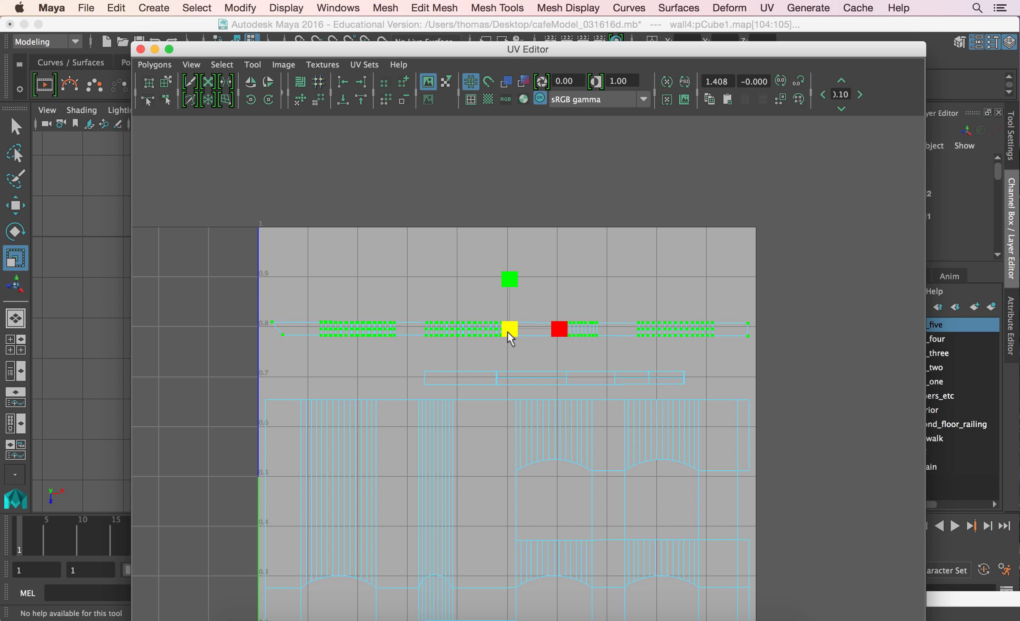
# Step: Move the UV Editor out of the way, return to the perspective view, and select the wall in object mode
pyautogui.keyDown('alt'); pyautogui.moveTo(473, 418); pyautogui.dragTo(438, 314, button='middle'); pyautogui.keyUp('alt')
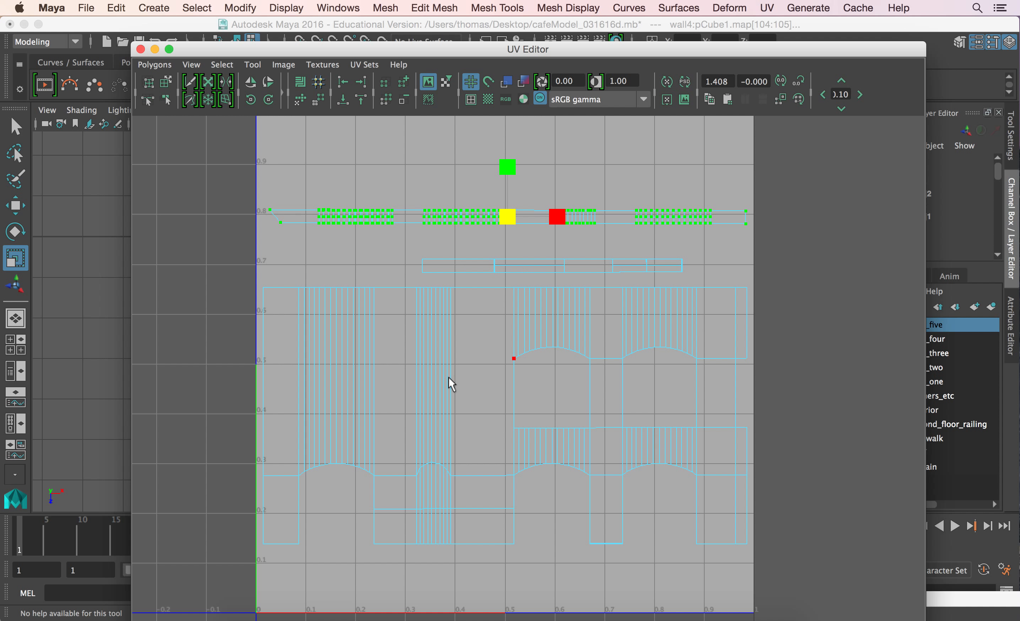
pyautogui.moveTo(285, 49); pyautogui.dragTo(308, 414)
pyautogui.press('space')
pyautogui.press('space')
pyautogui.keyDown('alt'); pyautogui.moveTo(424, 317); pyautogui.dragTo(358, 319); pyautogui.keyUp('alt')
pyautogui.moveTo(355, 317); pyautogui.dragTo(397, 221, button='right')
pyautogui.click(400, 298)
pyautogui.moveTo(440, 412); pyautogui.dragTo(427, 491)
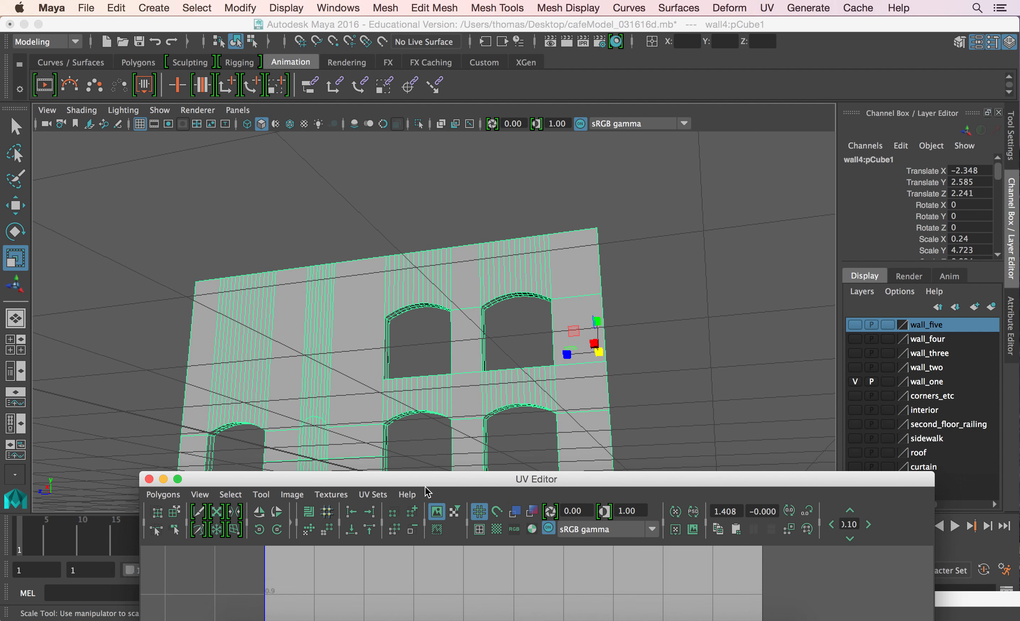
# Step: Save the scene to the Desktop as a new Maya Binary file named cafeModel_thom_1.mb
pyautogui.click(87, 4)
pyautogui.click(110, 95)
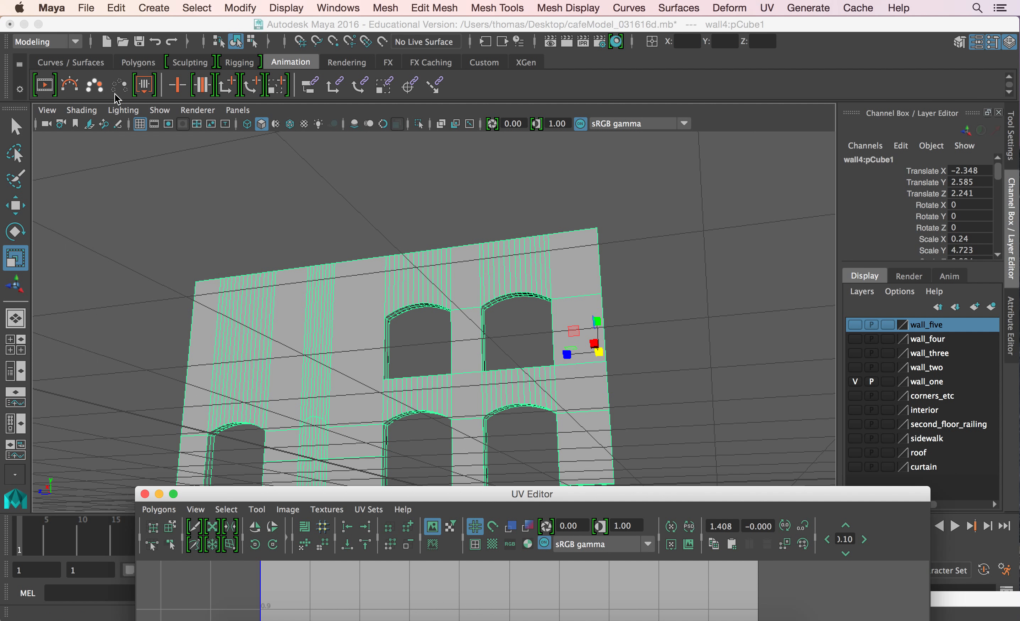
pyautogui.scroll(-5, 72, 111)
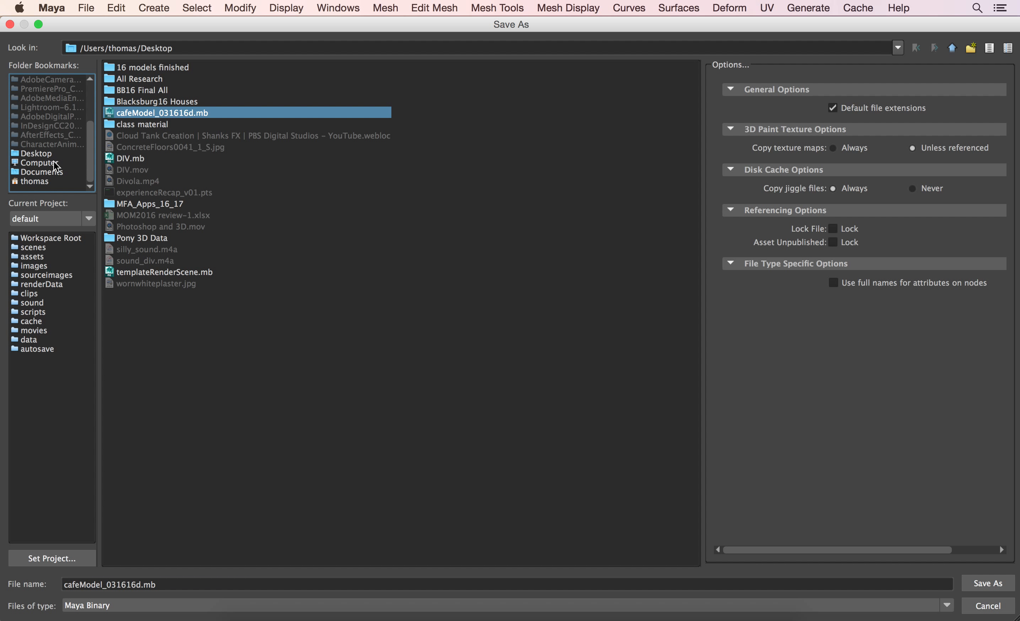
pyautogui.click(172, 116)
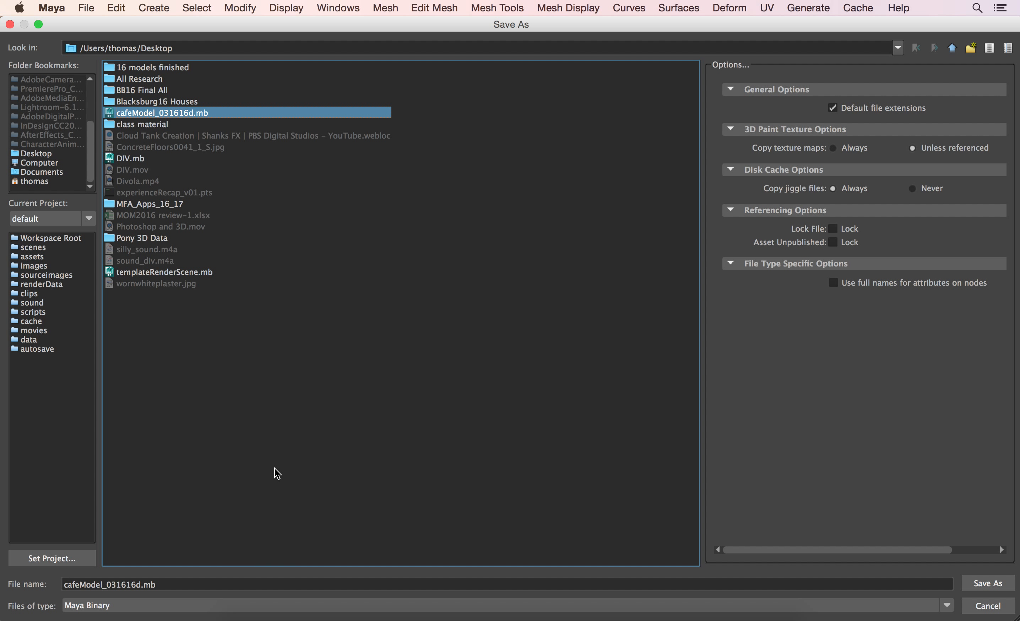
pyautogui.click(141, 585)
pyautogui.press('BackSpace')
pyautogui.press('BackSpace')
pyautogui.press('BackSpace')
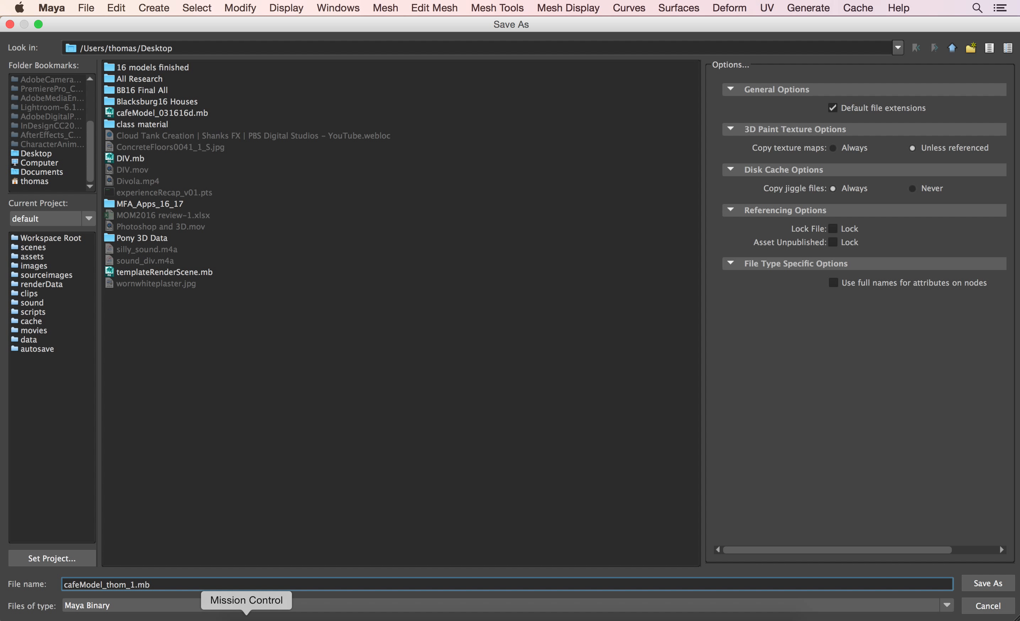
pyautogui.click(987, 586)
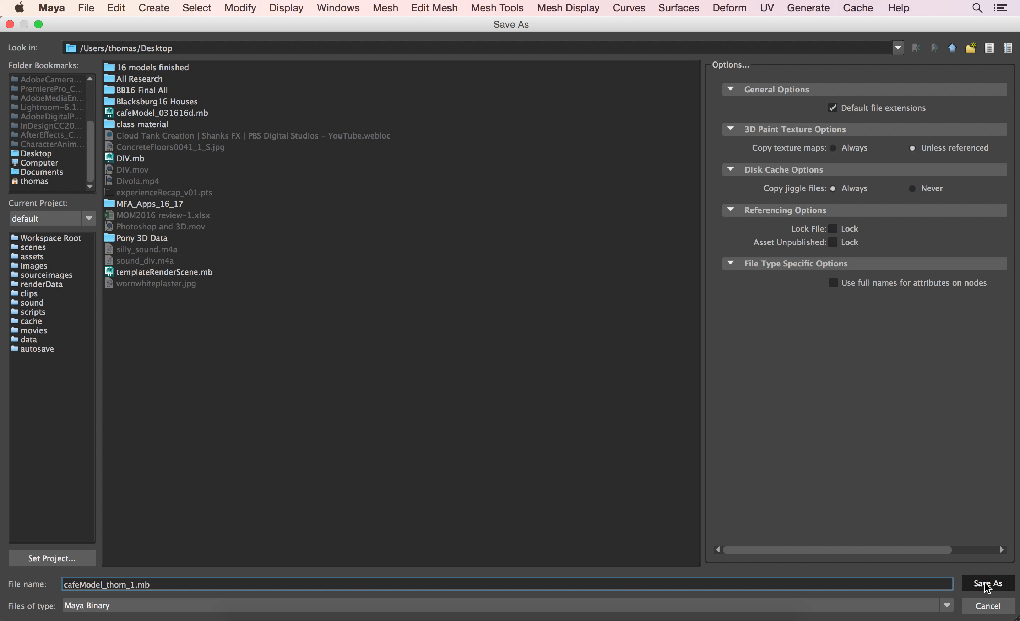